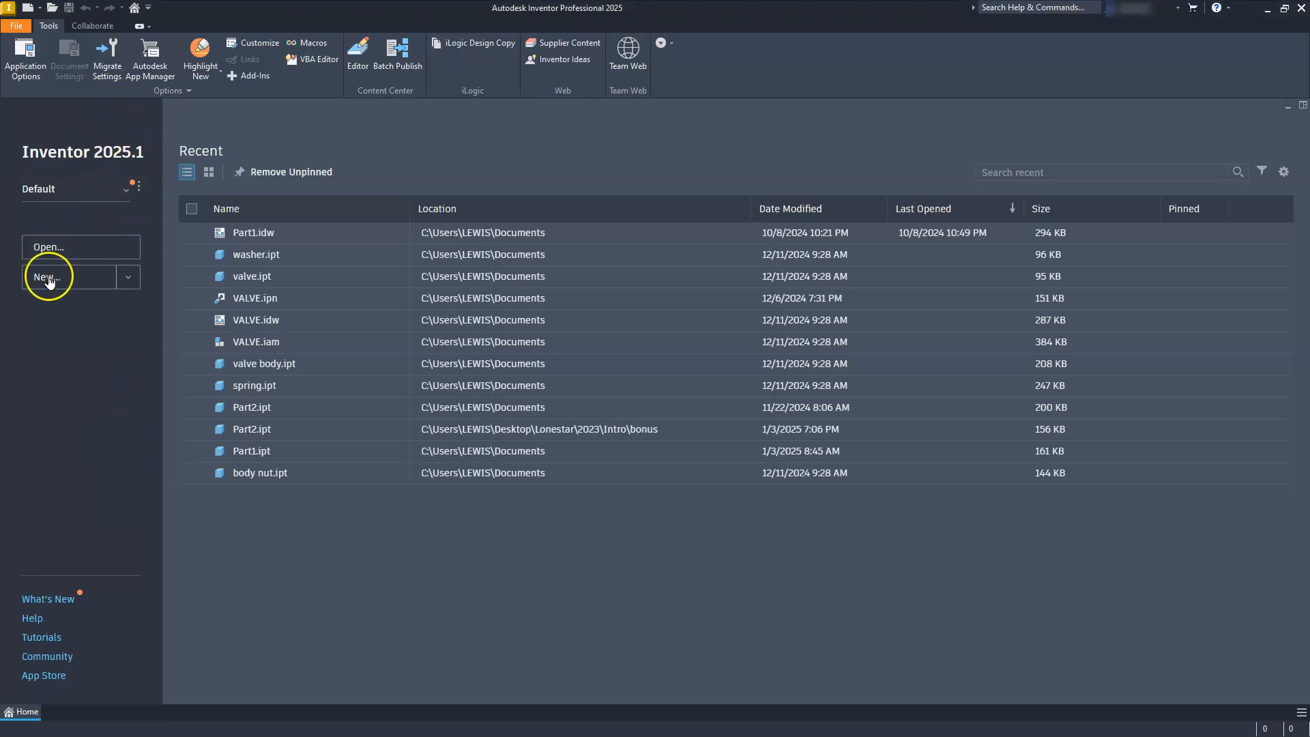
Create a new part from the metric Standard (mm).ipt template and start a 2D sketch on the front XY plane.
left_click(28, 12)
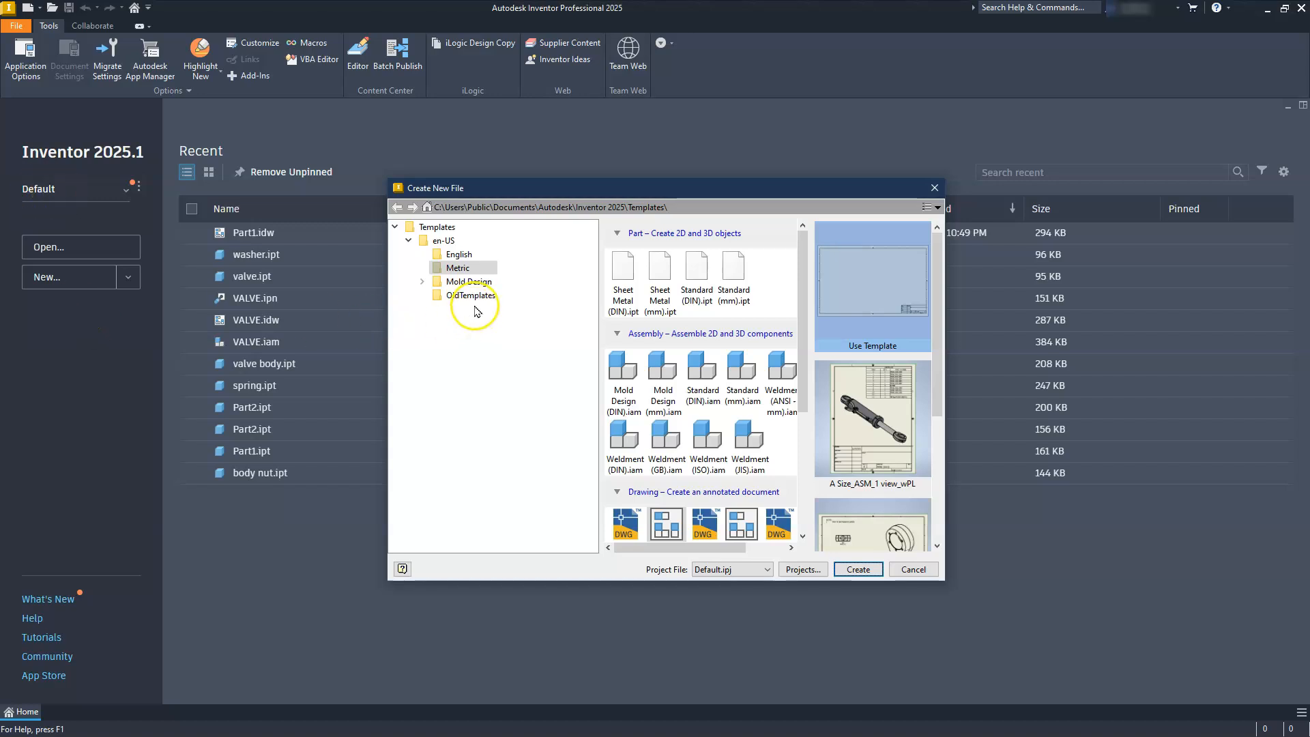
left_click(459, 268)
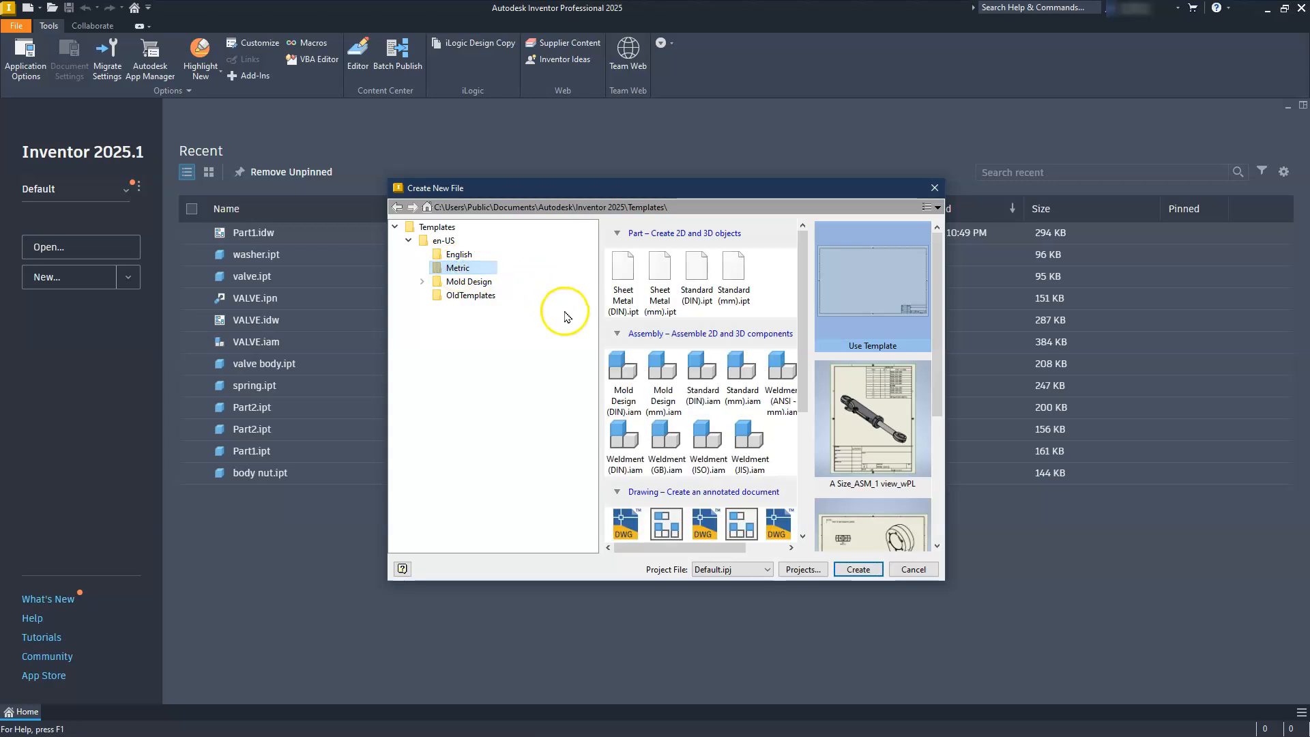
double_click(734, 275)
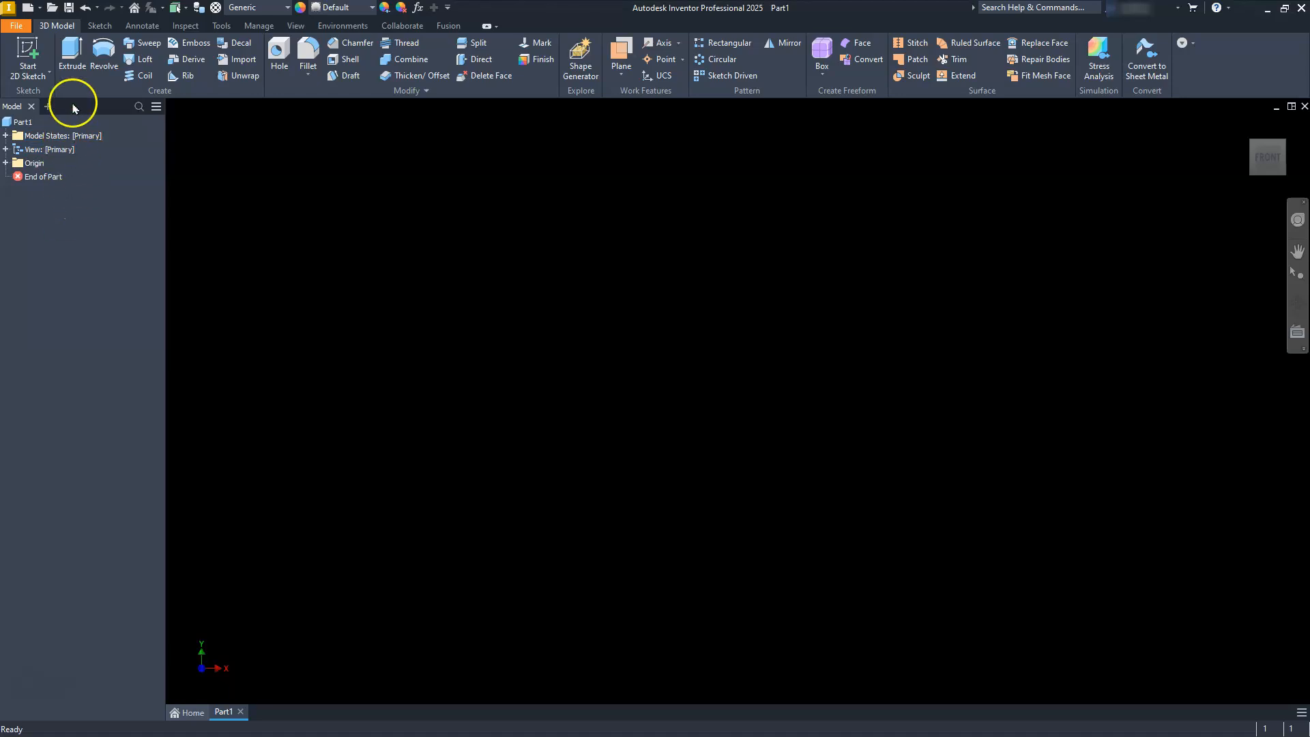
left_click(24, 45)
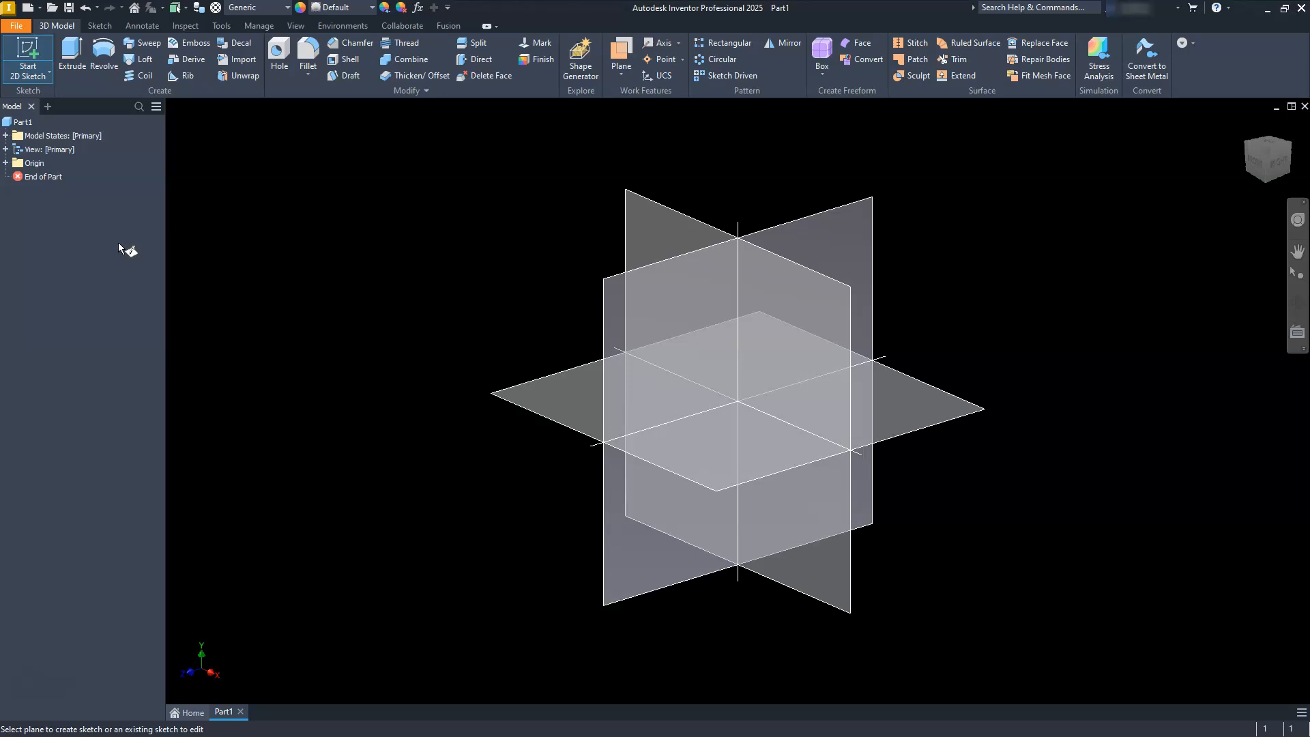
left_click(646, 213)
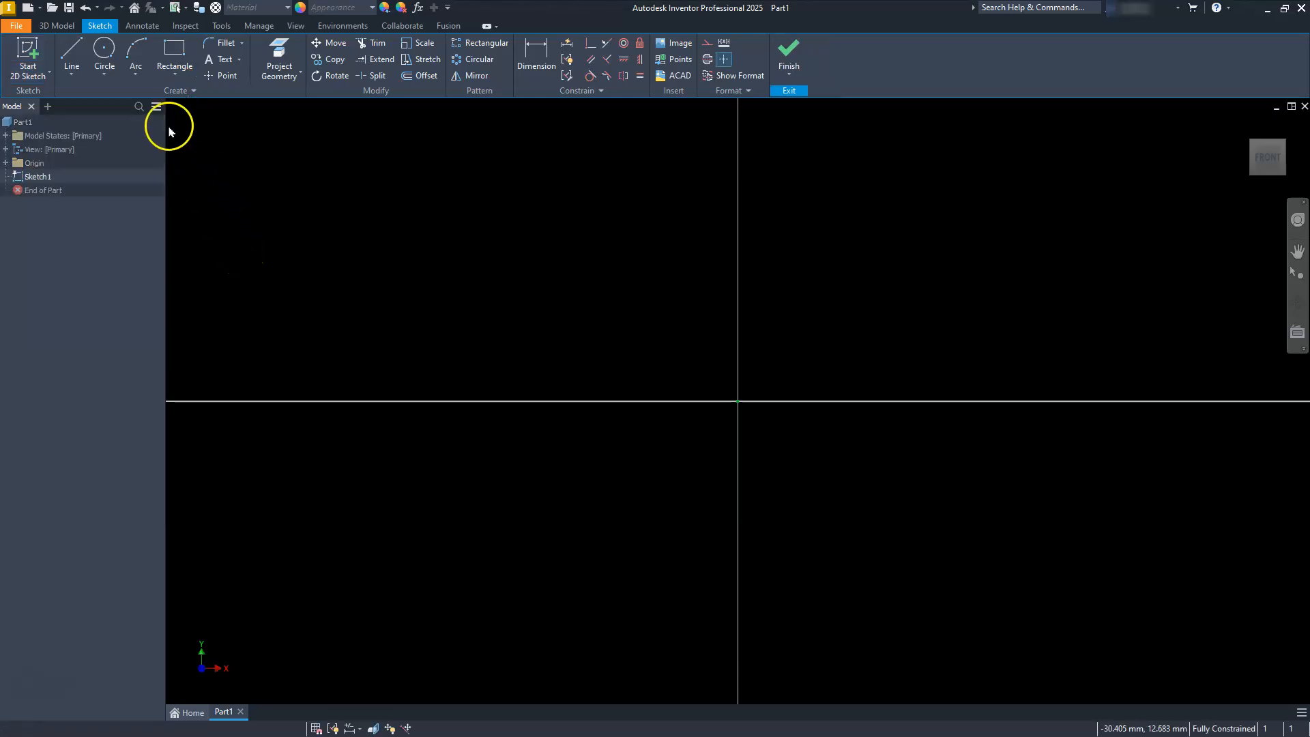
Sketch a closed stepped L-shaped profile around the origin with lines, about 20 mm wide and 19 mm tall, with one ledge on the upright.
left_click(71, 64)
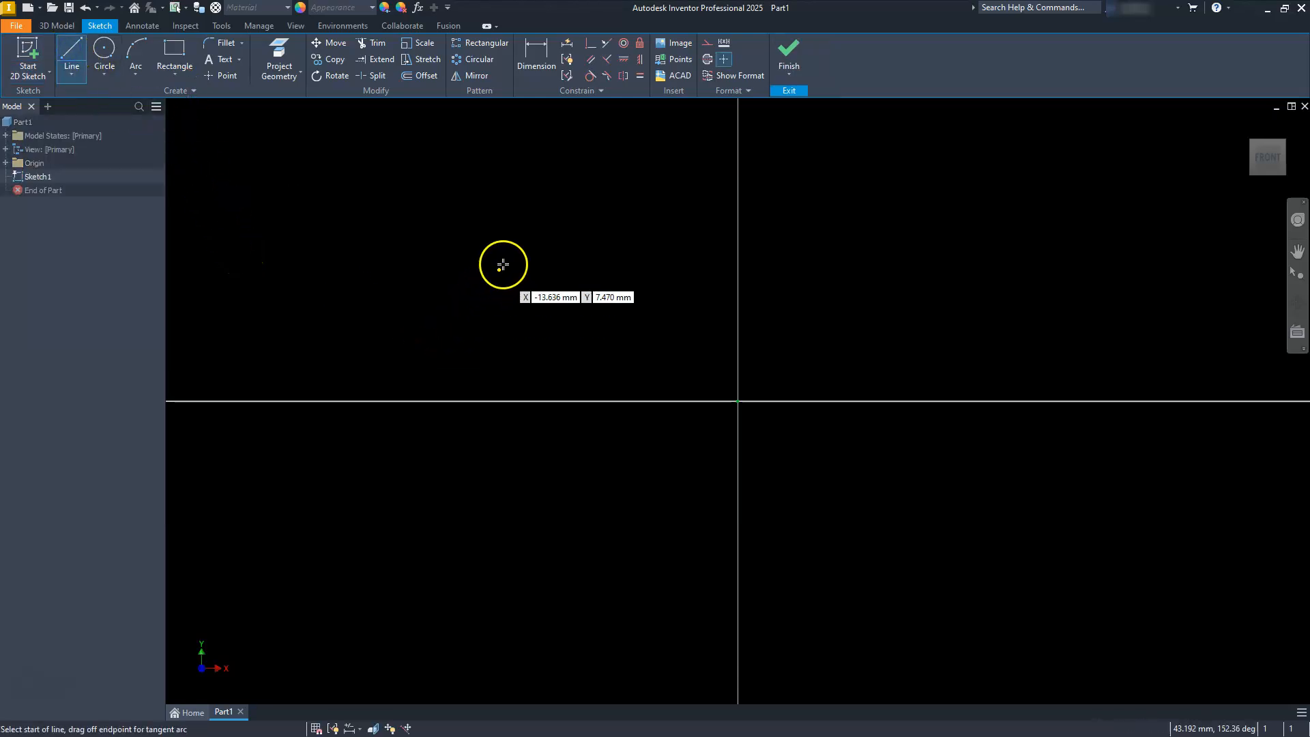
left_click(504, 237)
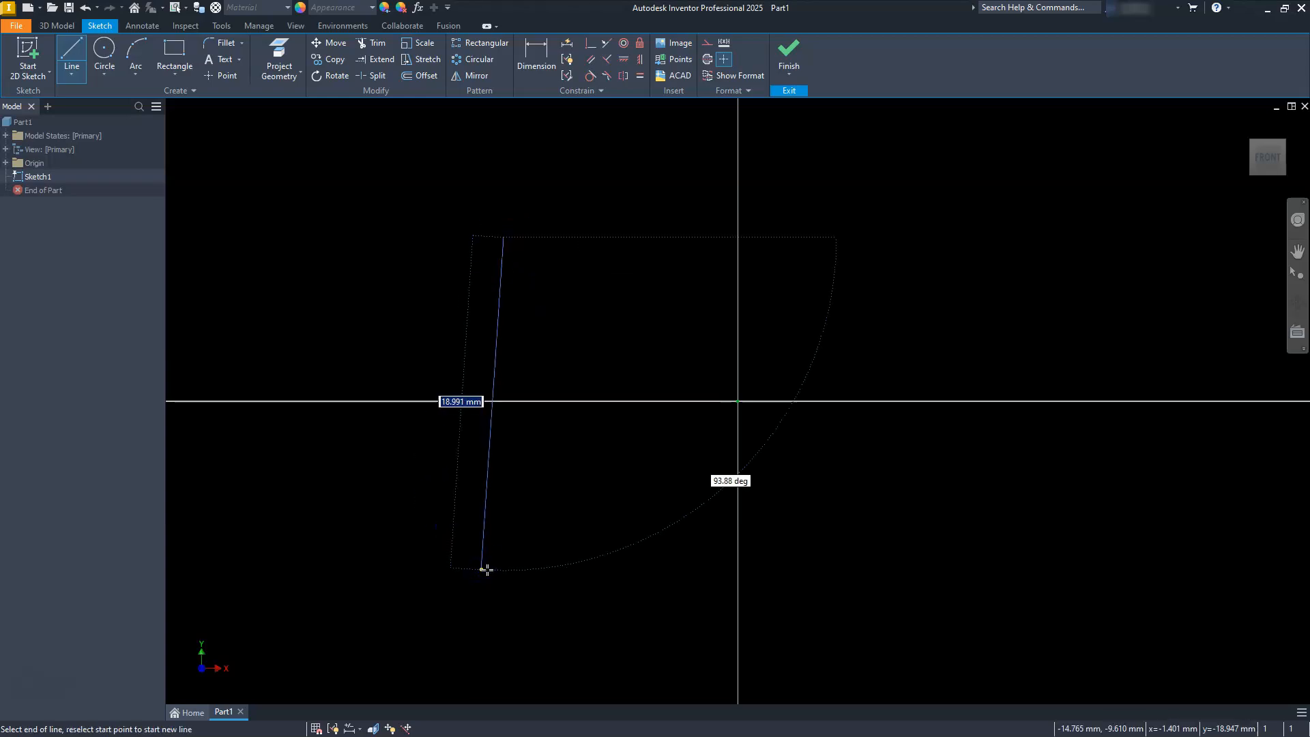
left_click(503, 566)
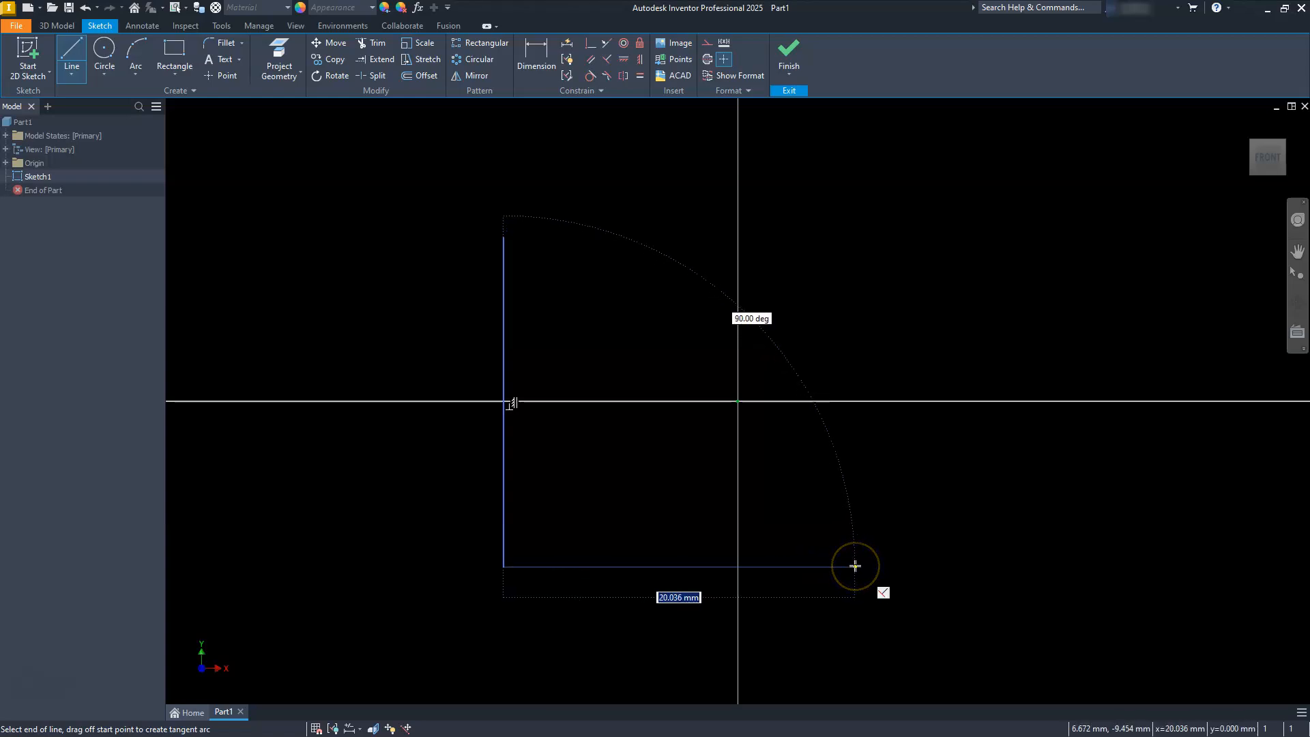
left_click(855, 566)
double_click(855, 514)
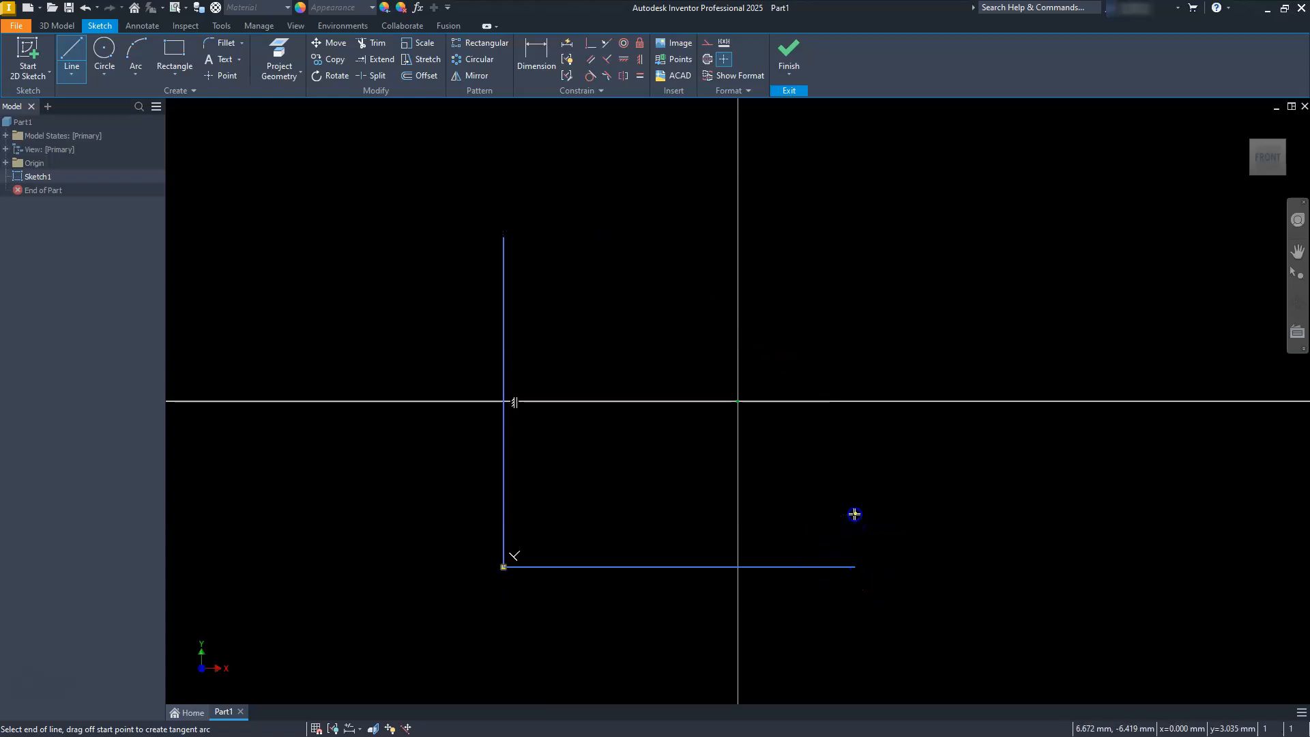
left_click(576, 512)
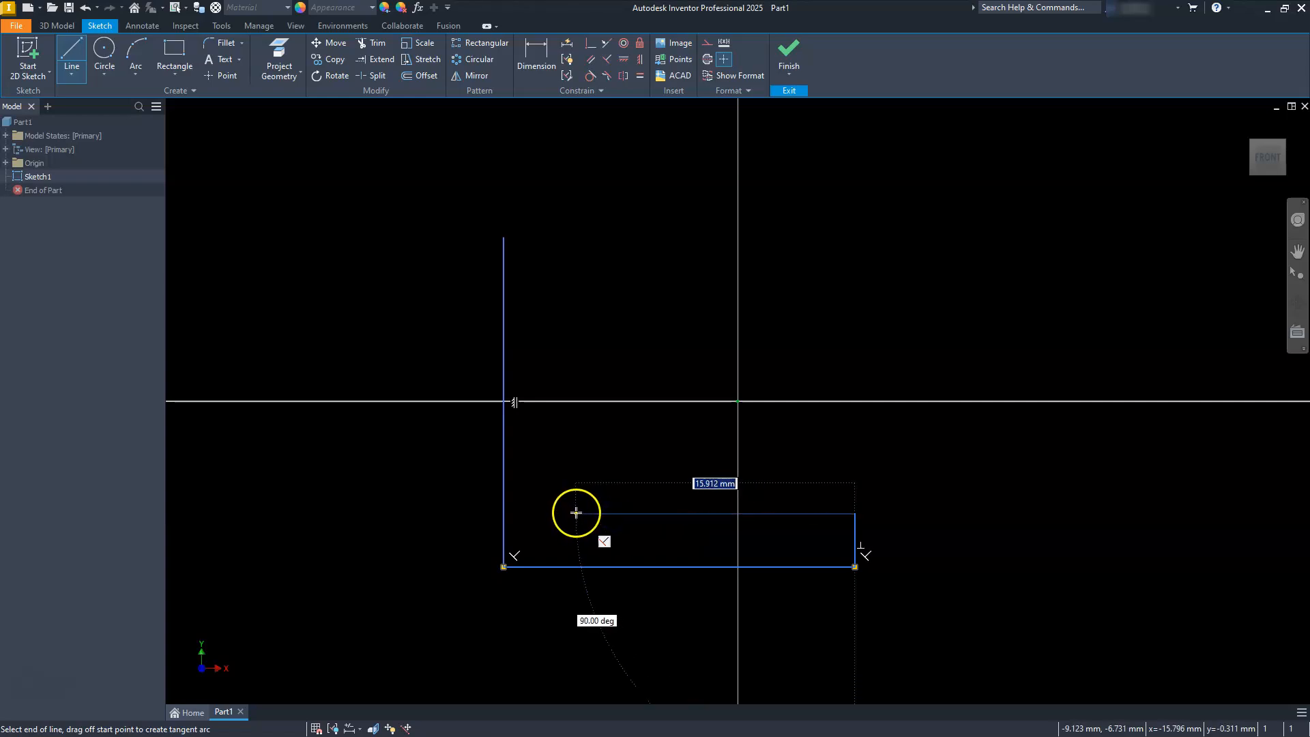
left_click(575, 513)
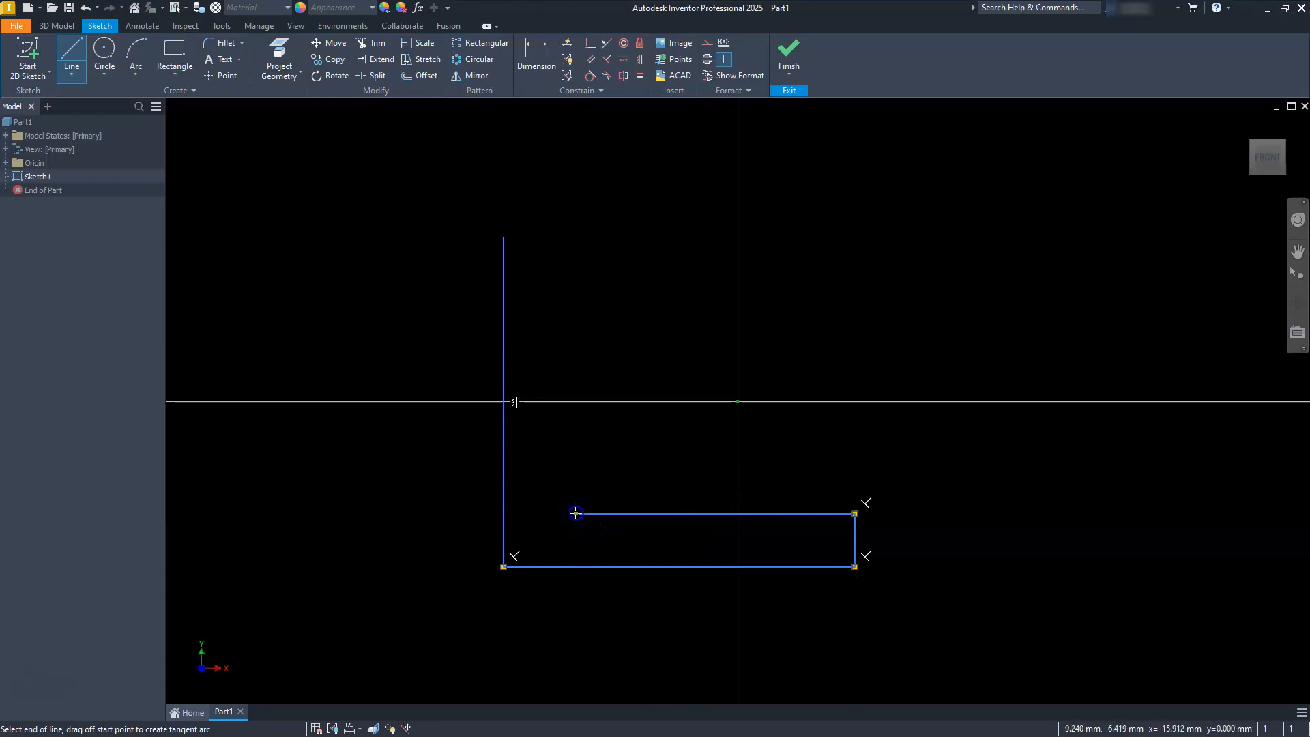
left_click(574, 327)
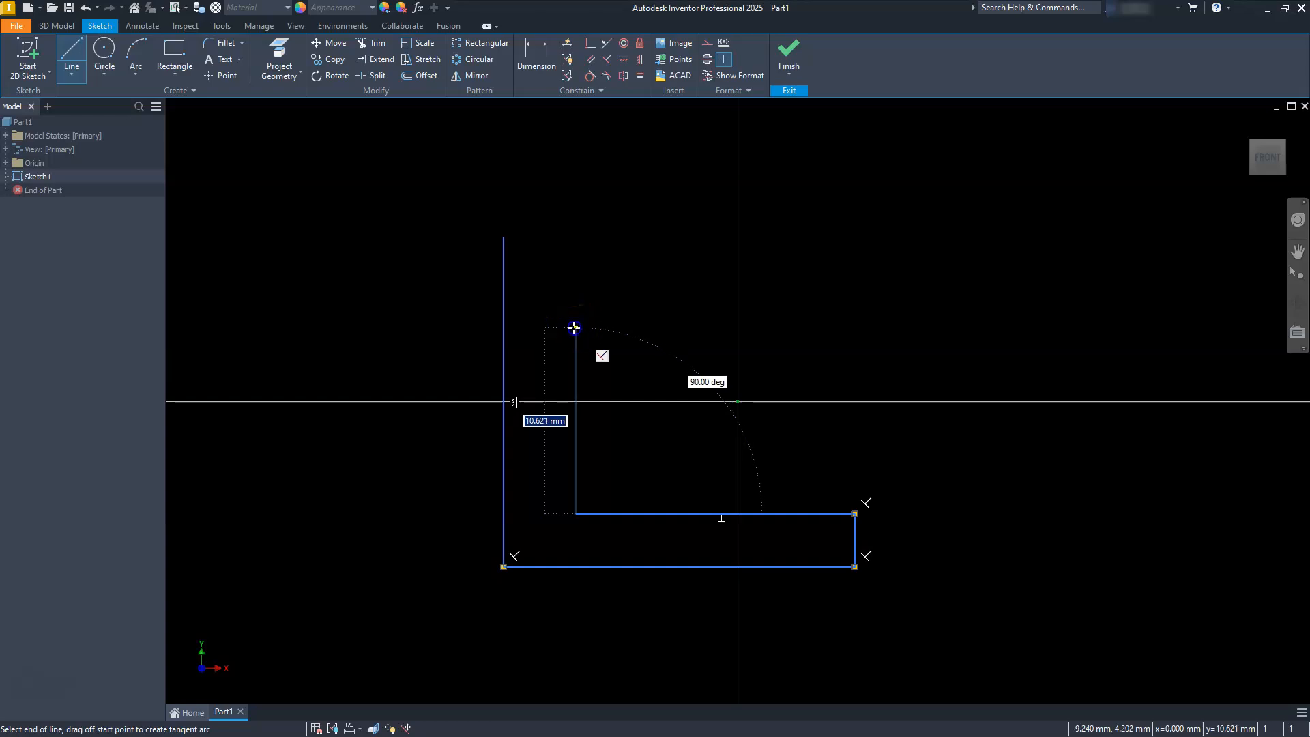
left_click(536, 327)
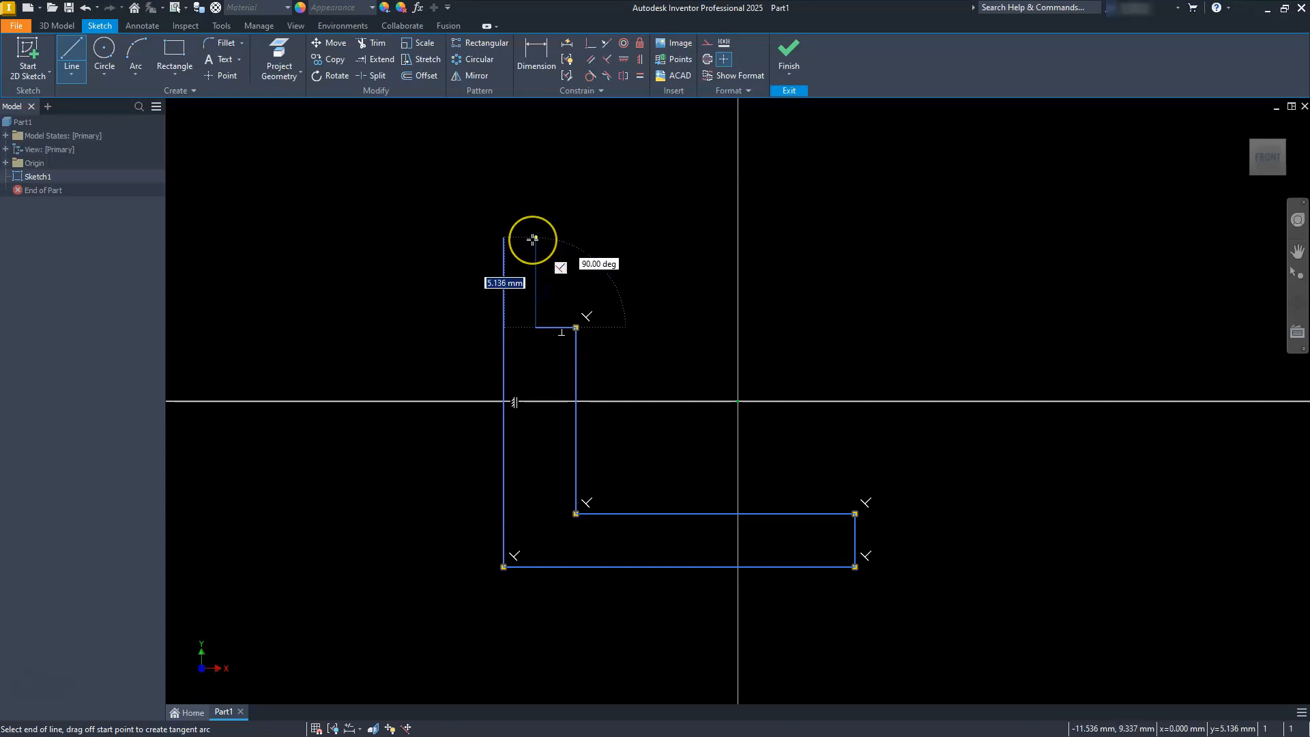
left_click(535, 238)
left_click(502, 237)
key("Escape")
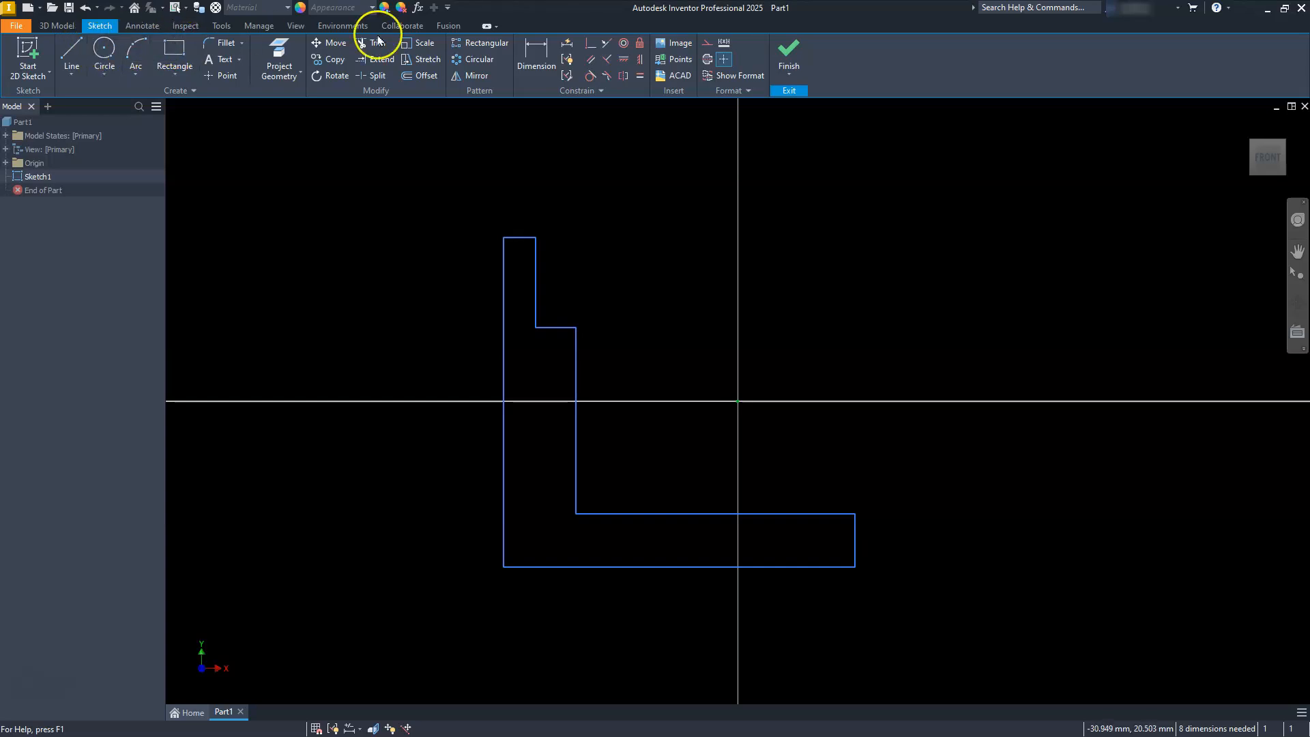
Dimension the bottom edge of the profile to 75 mm.
left_click(538, 53)
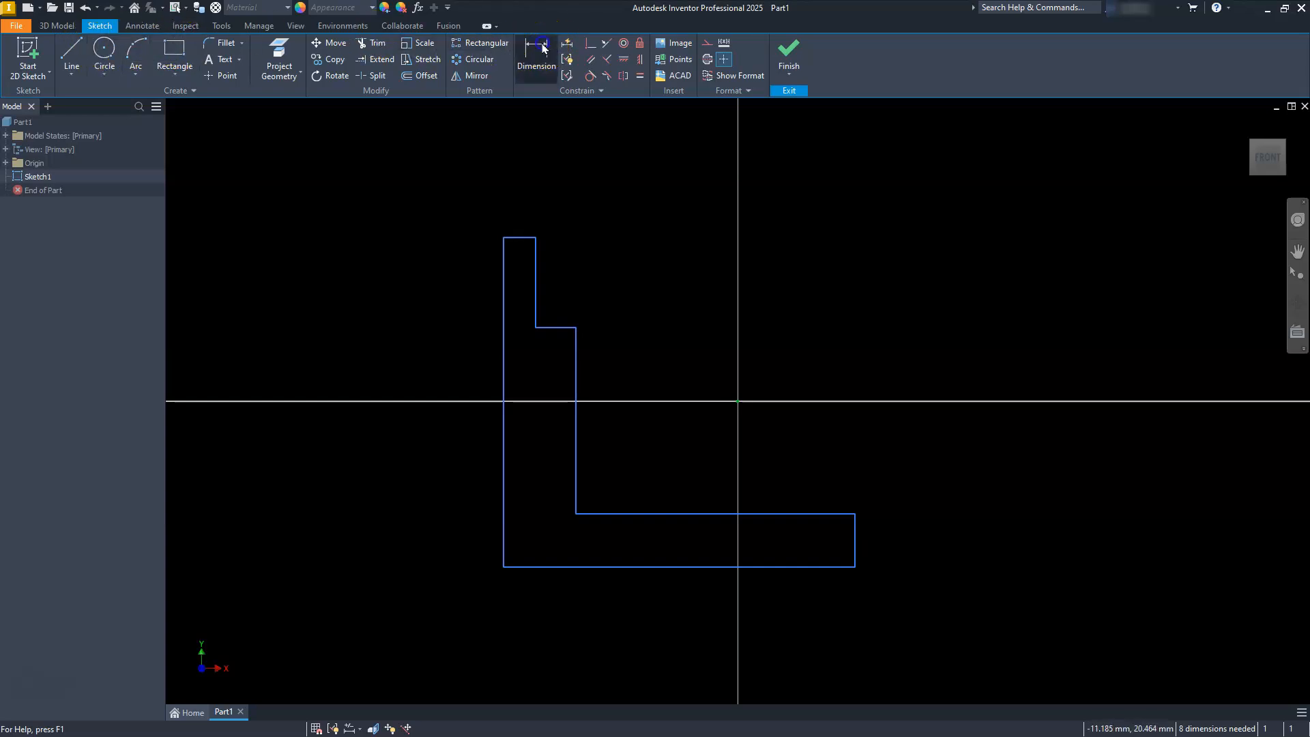
left_click(611, 570)
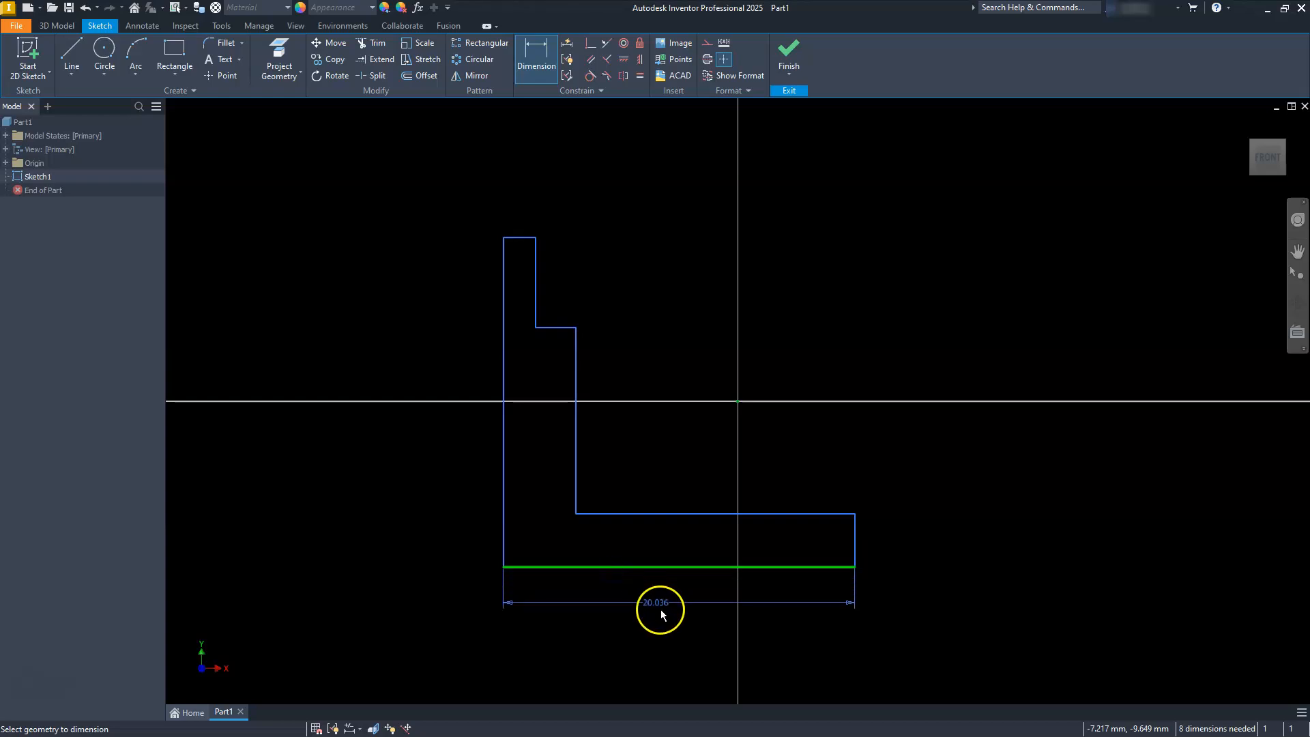
left_click(666, 628)
type("75")
key("Return")
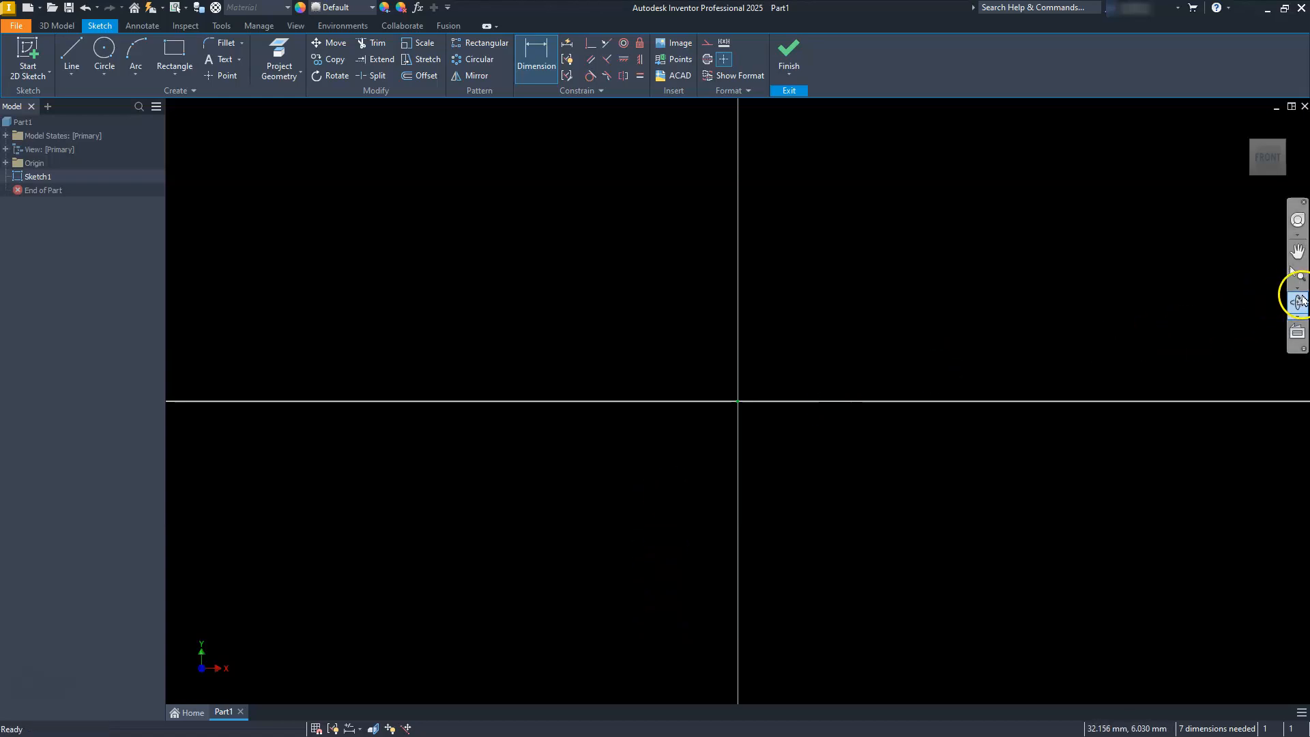
Dimension the long left vertical edge of the profile to 75 mm.
left_click(1298, 294)
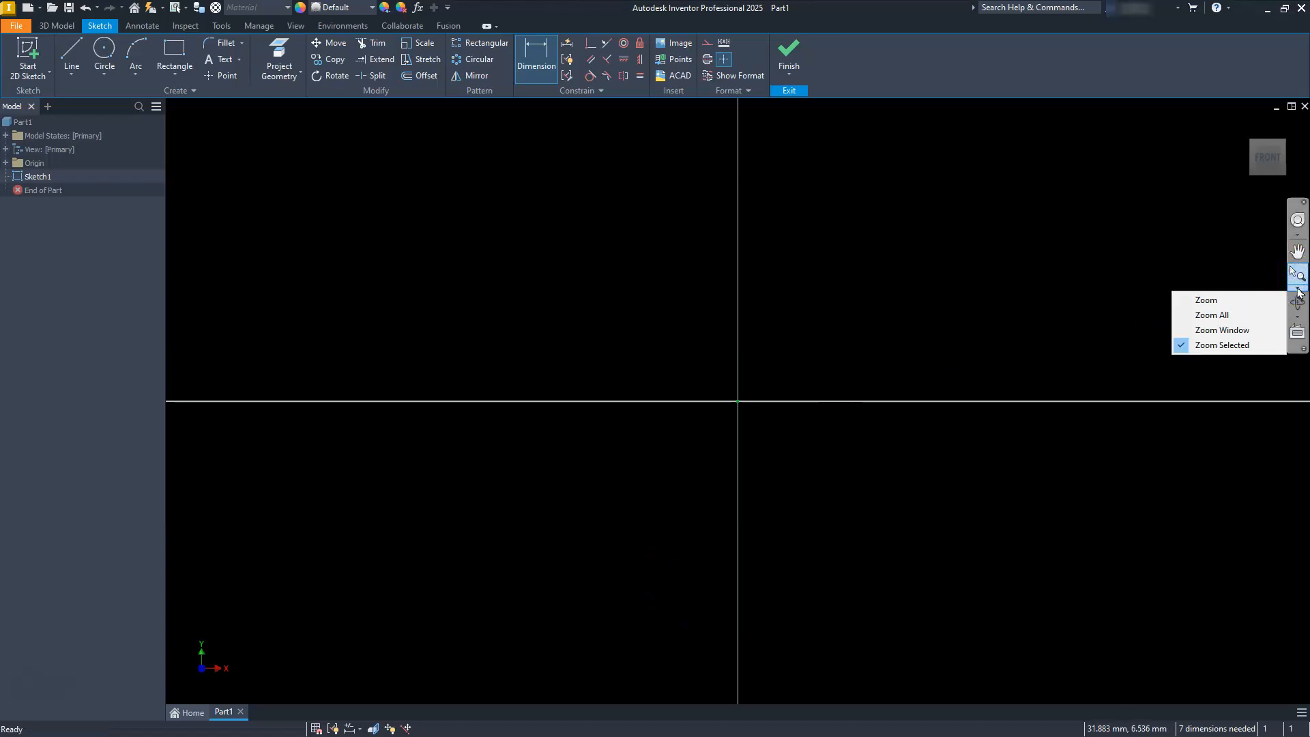
left_click(1216, 323)
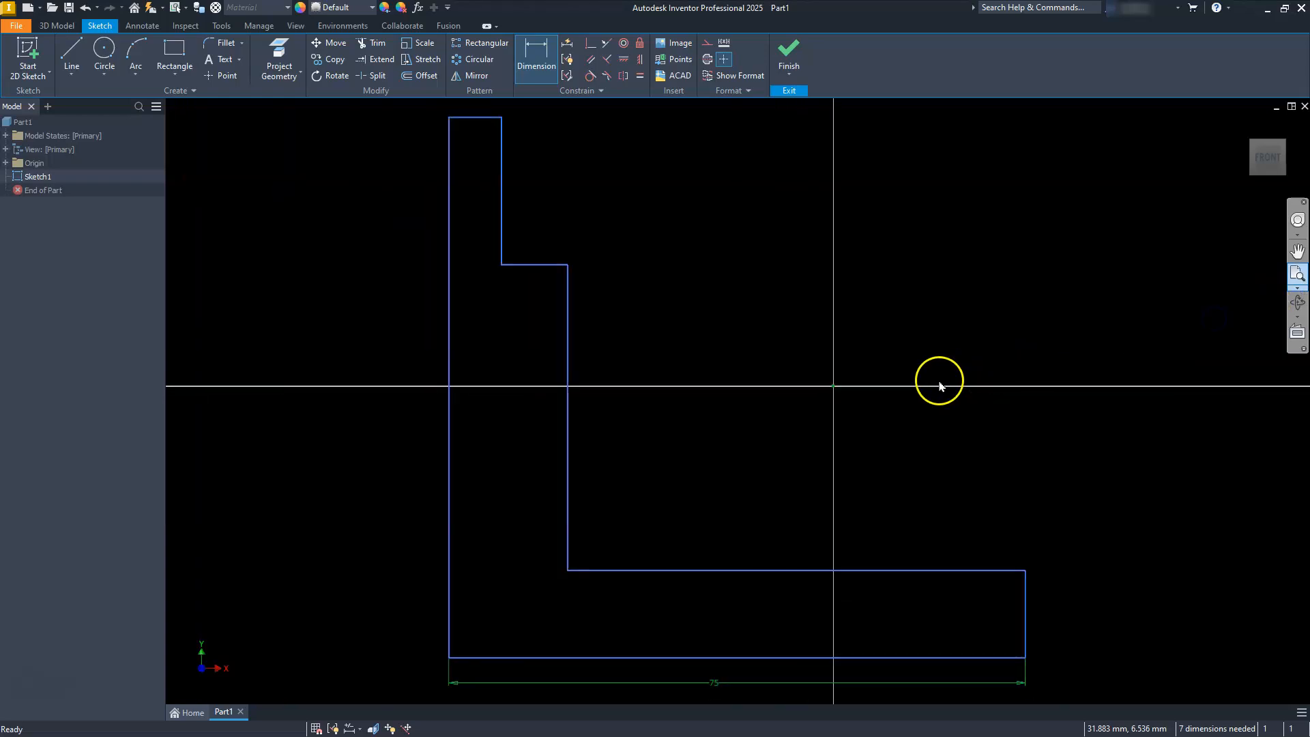
scroll(628, 403, "up", 3)
scroll(628, 404, "down", 5)
mouse_move(629, 404)
middle_mouse_down()
mouse_move(646, 412)
mouse_move(685, 395)
mouse_move(682, 418)
middle_mouse_up()
scroll(686, 394, "down", 3)
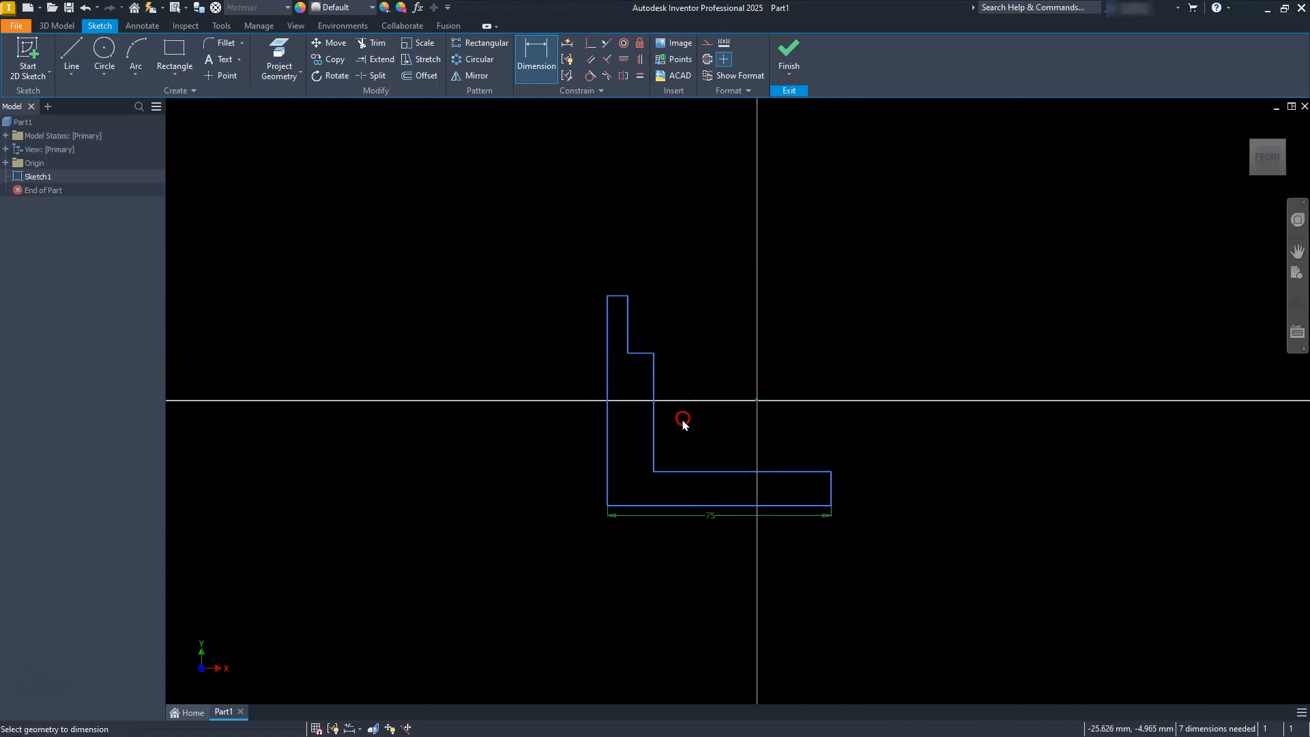
left_click(607, 411)
left_click(562, 412)
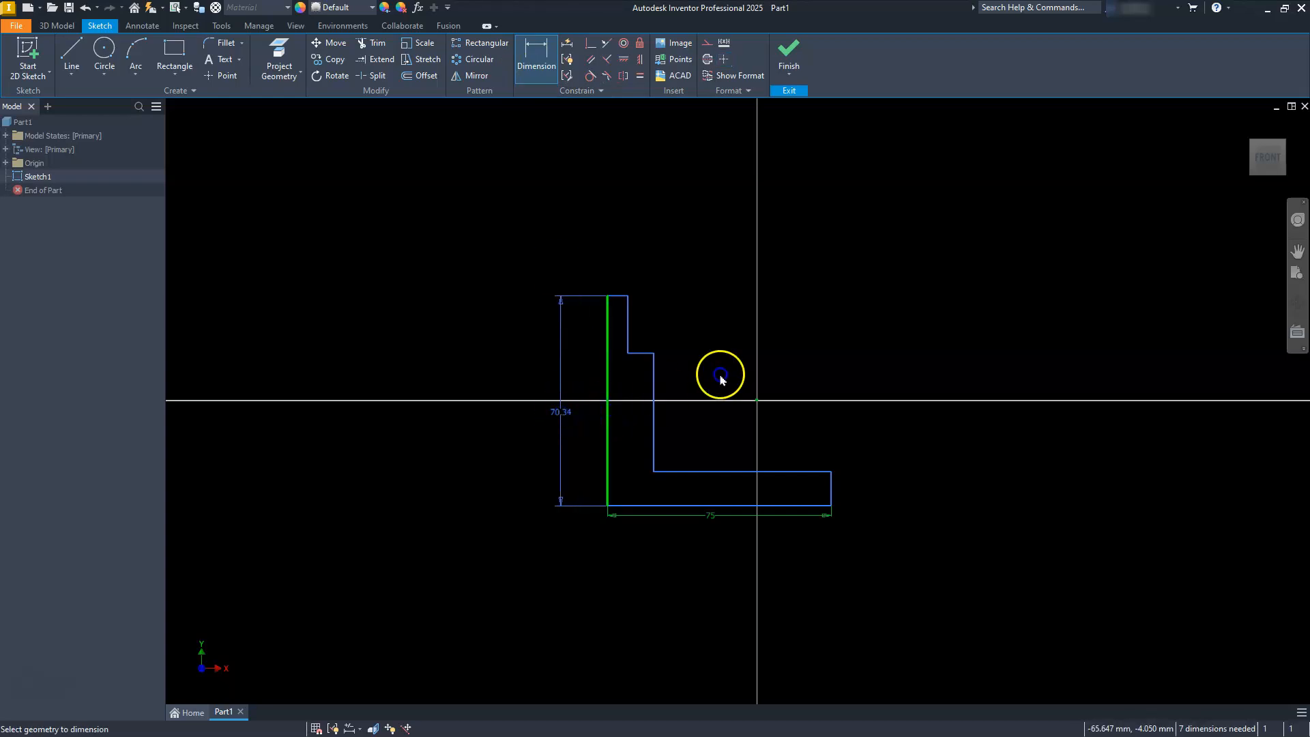
type("7")
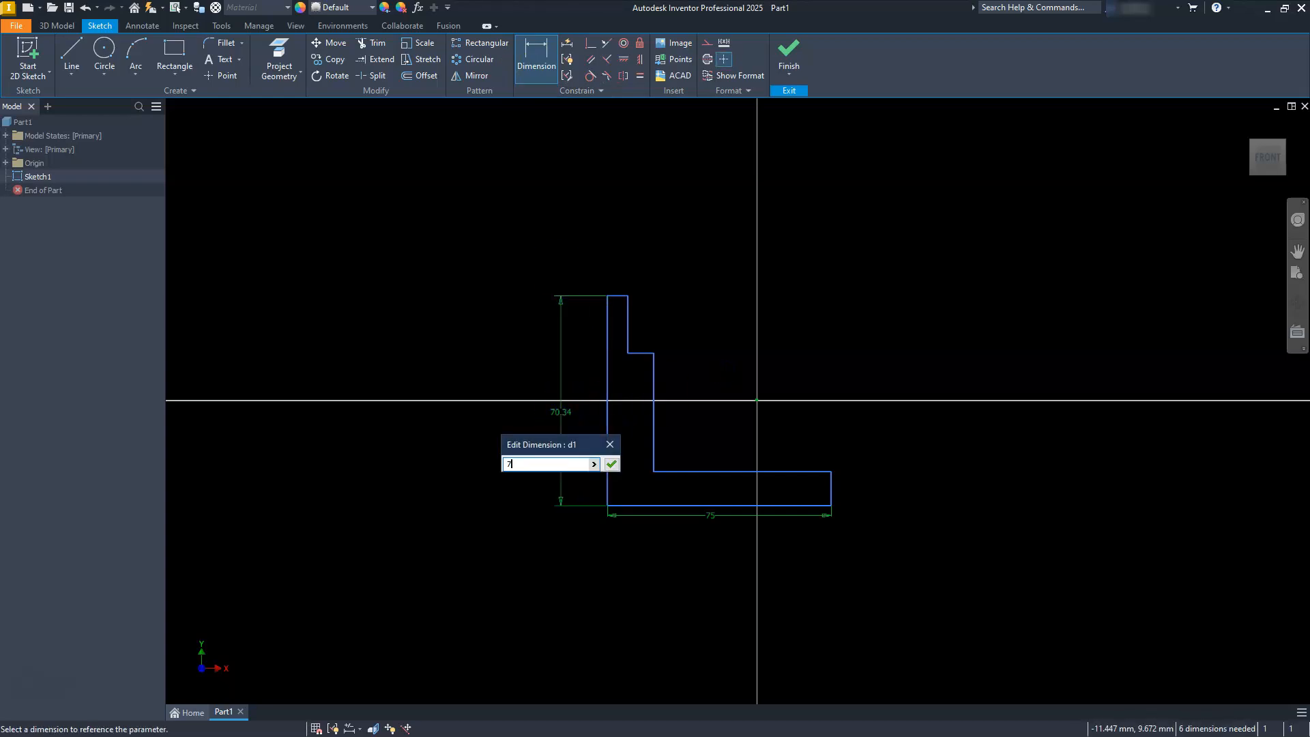
type("5")
key("Return")
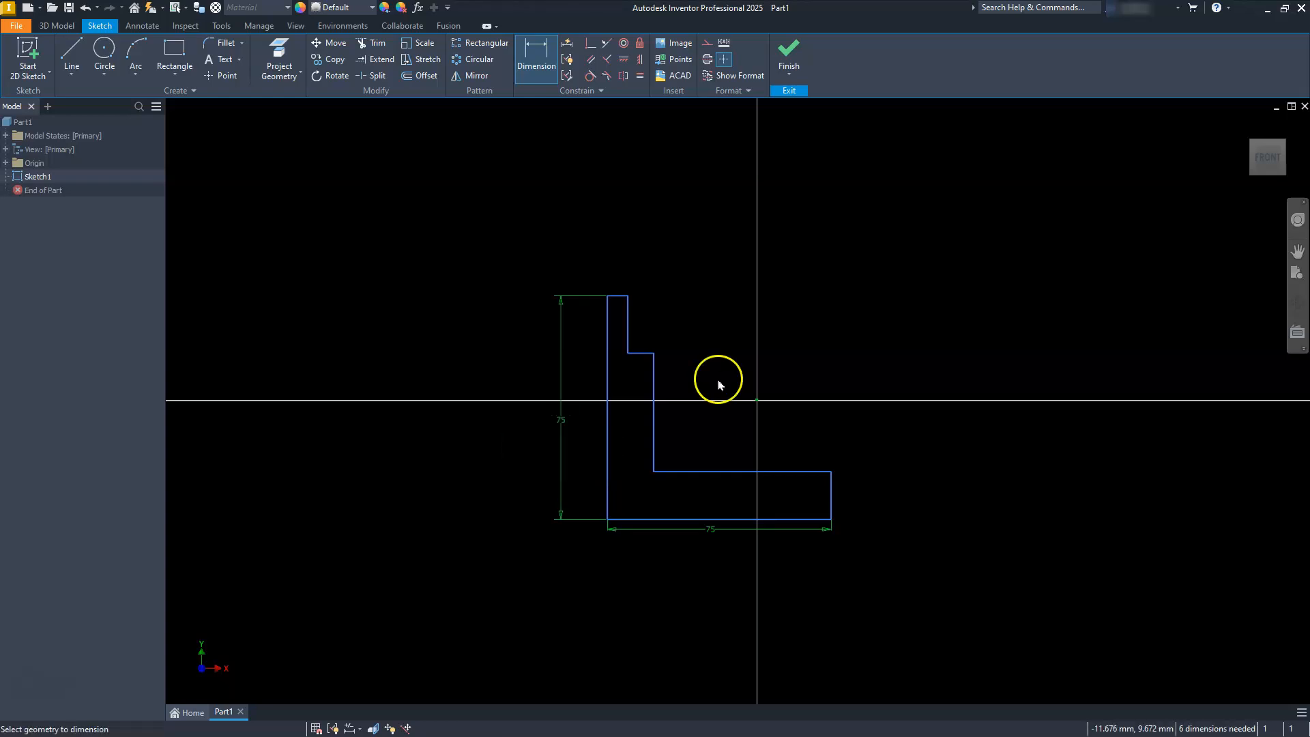
Dimension the ledge's height above the bottom edge to 50 mm.
left_click(660, 520)
left_click(634, 353)
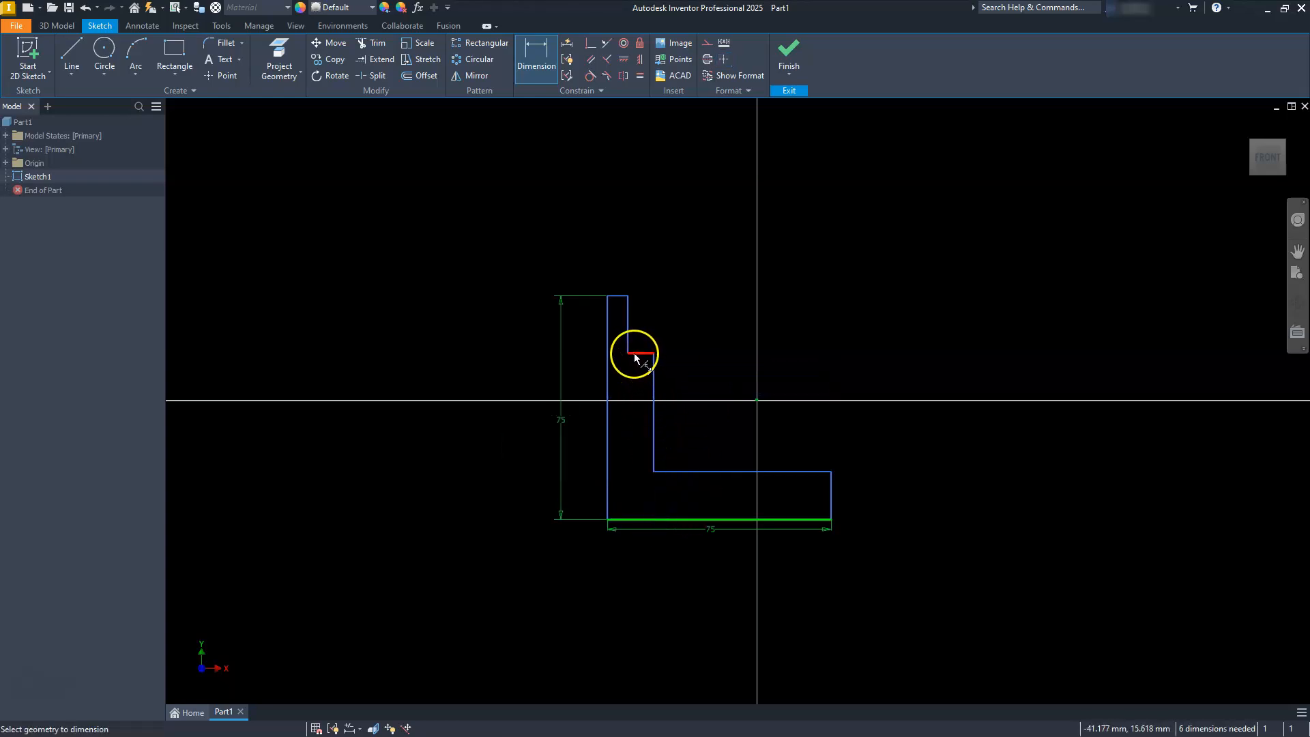
left_click(587, 448)
type("50")
key("Return")
Dimension the short right end of the L's foot to a thickness of 10 mm.
left_click(751, 520)
left_click(830, 509)
left_click(866, 509)
type("10")
key("Return")
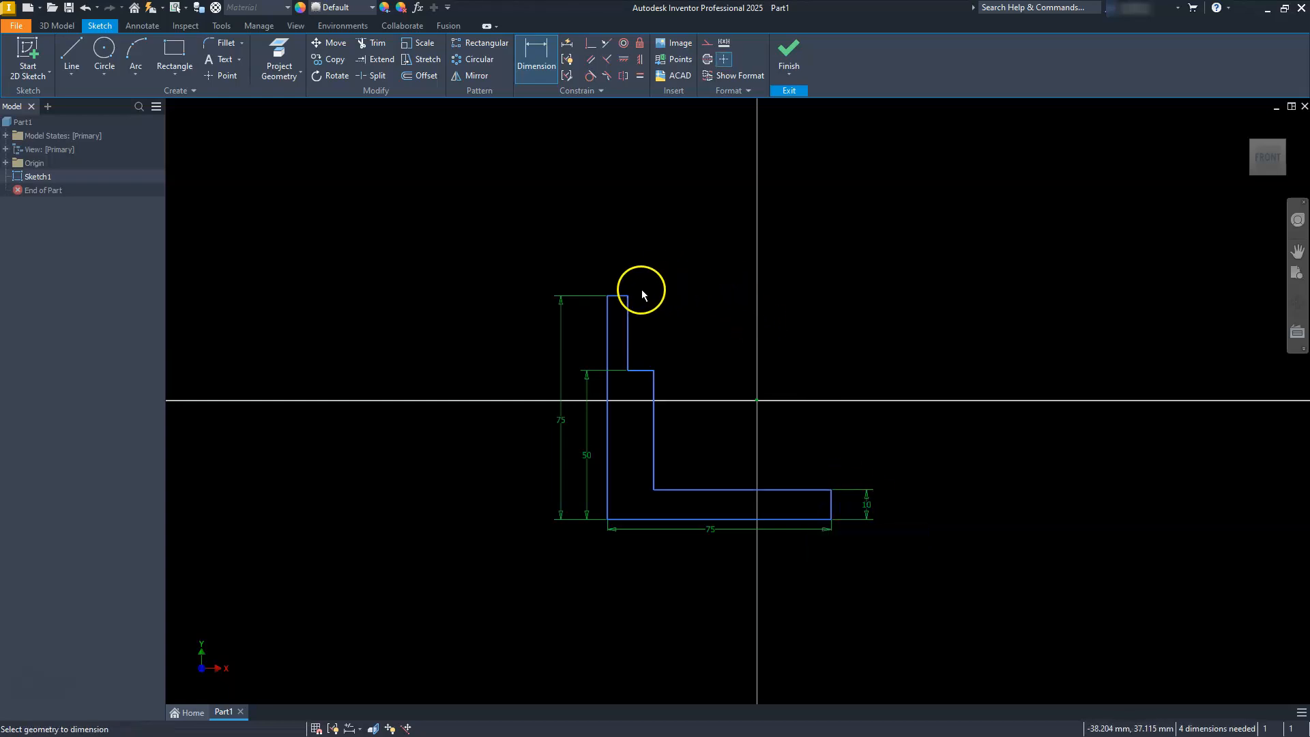
Dimension the top edge of the upright to a width of 10 mm.
scroll(575, 303, "up", 5)
left_click(717, 276)
left_click(720, 201)
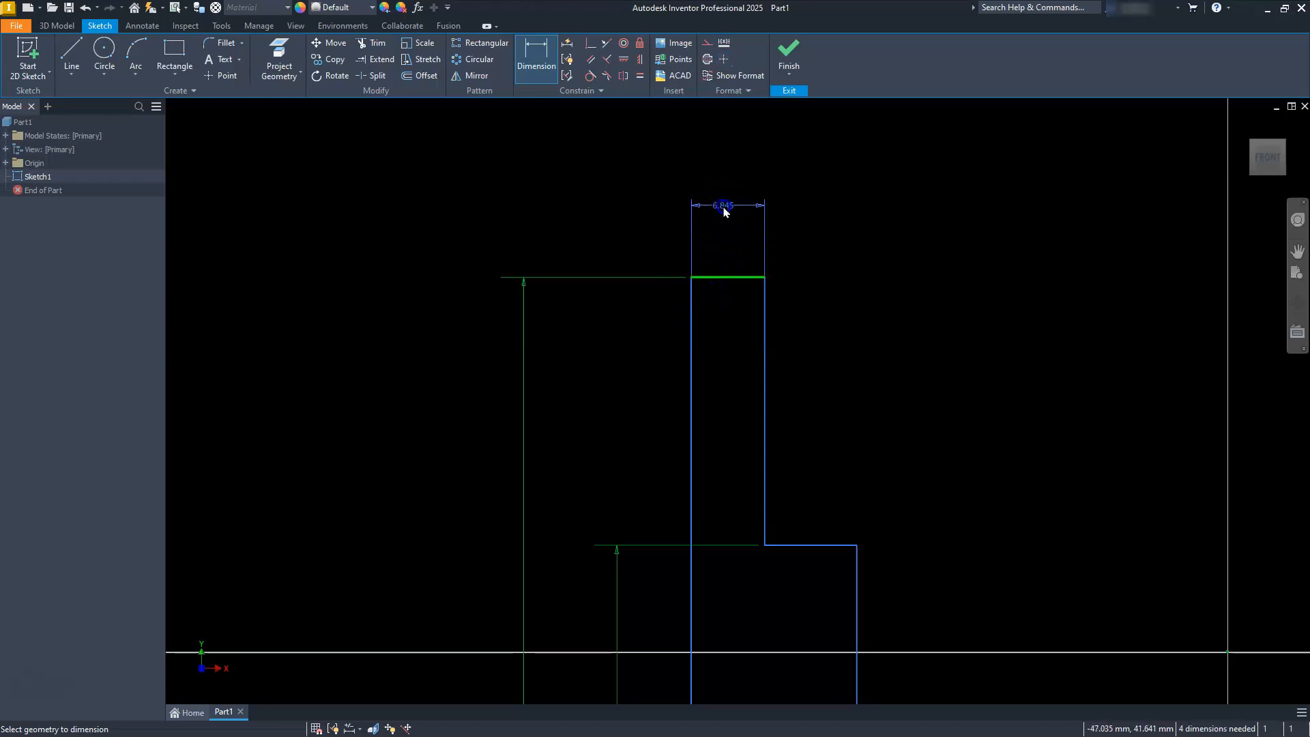
type("10")
key("Return")
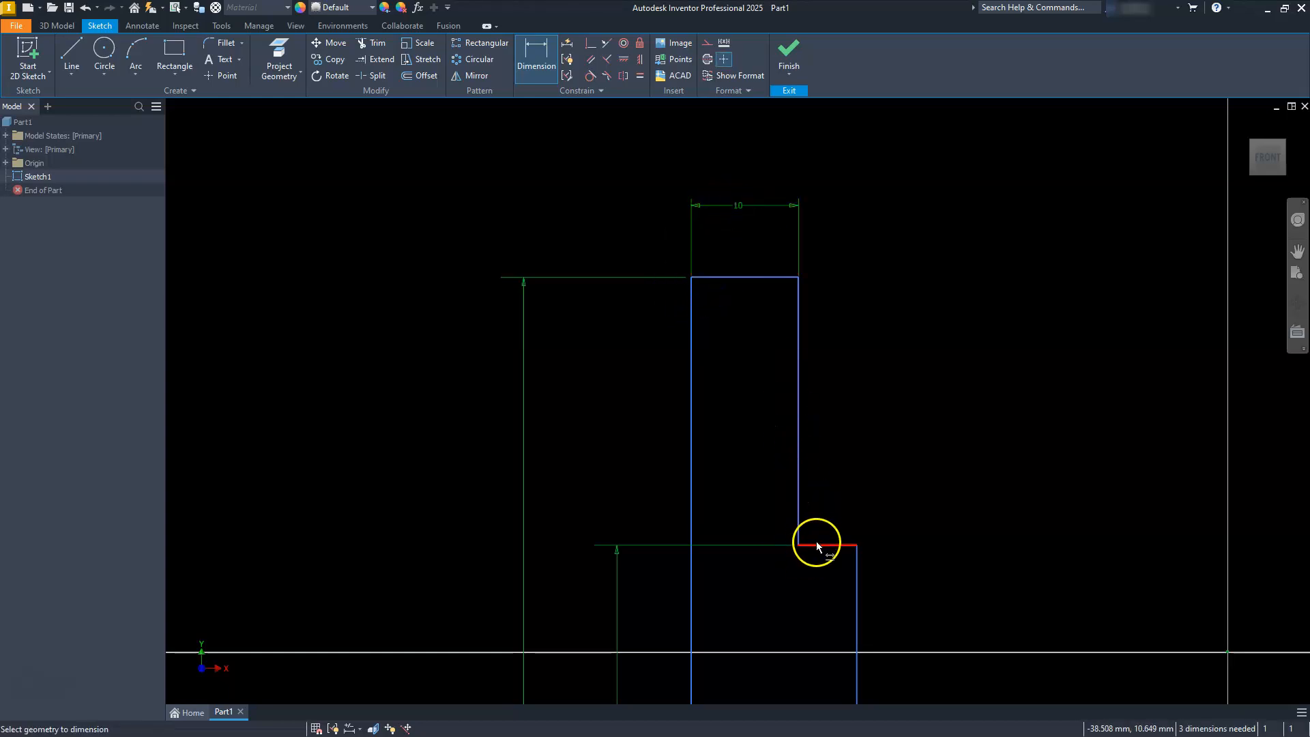
Dimension the horizontal ledge on the upright to a width of 10 mm.
left_click(816, 545)
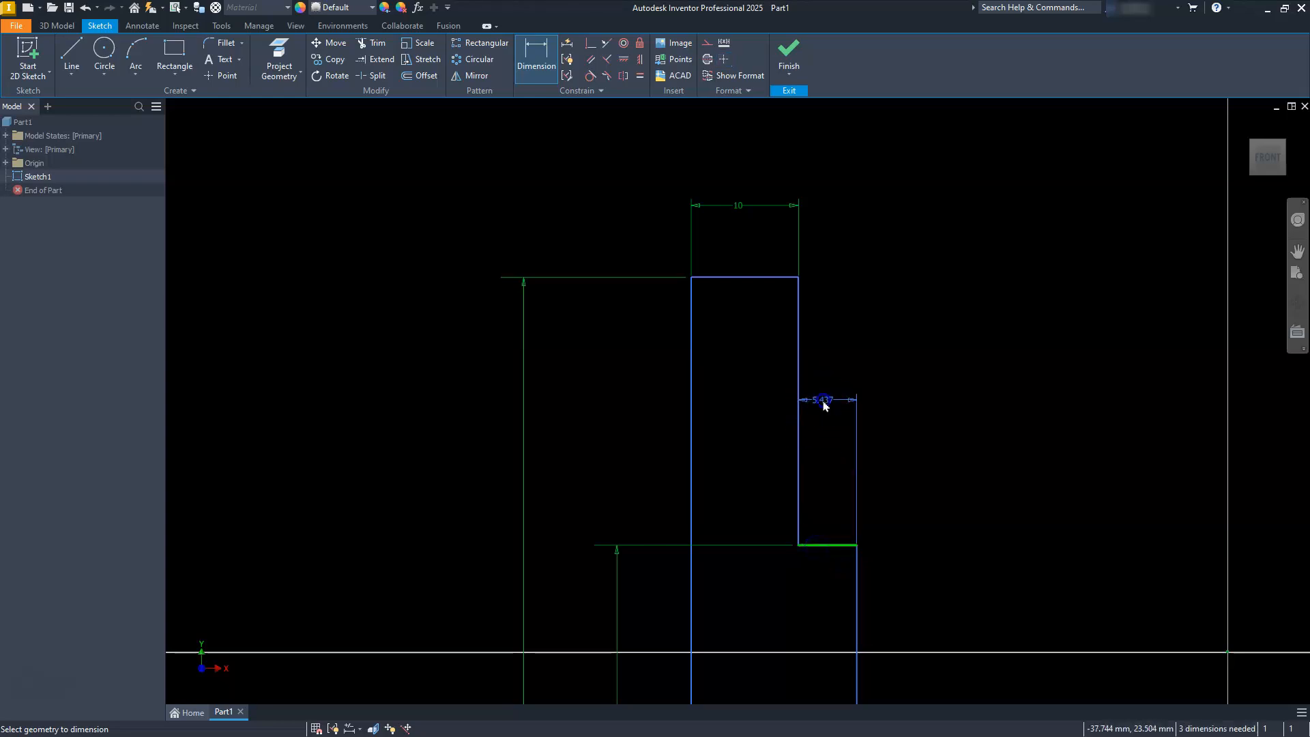
left_click(823, 405)
type("10")
key("Return")
Dimension the long left edge horizontally from the origin, linking it to half the bottom edge's 75 mm dimension, 37.5 mm.
scroll(823, 401, "up", 3)
scroll(822, 399, "down", 5)
mouse_move(825, 500)
middle_mouse_down()
mouse_move(759, 383)
mouse_move(816, 409)
middle_mouse_up()
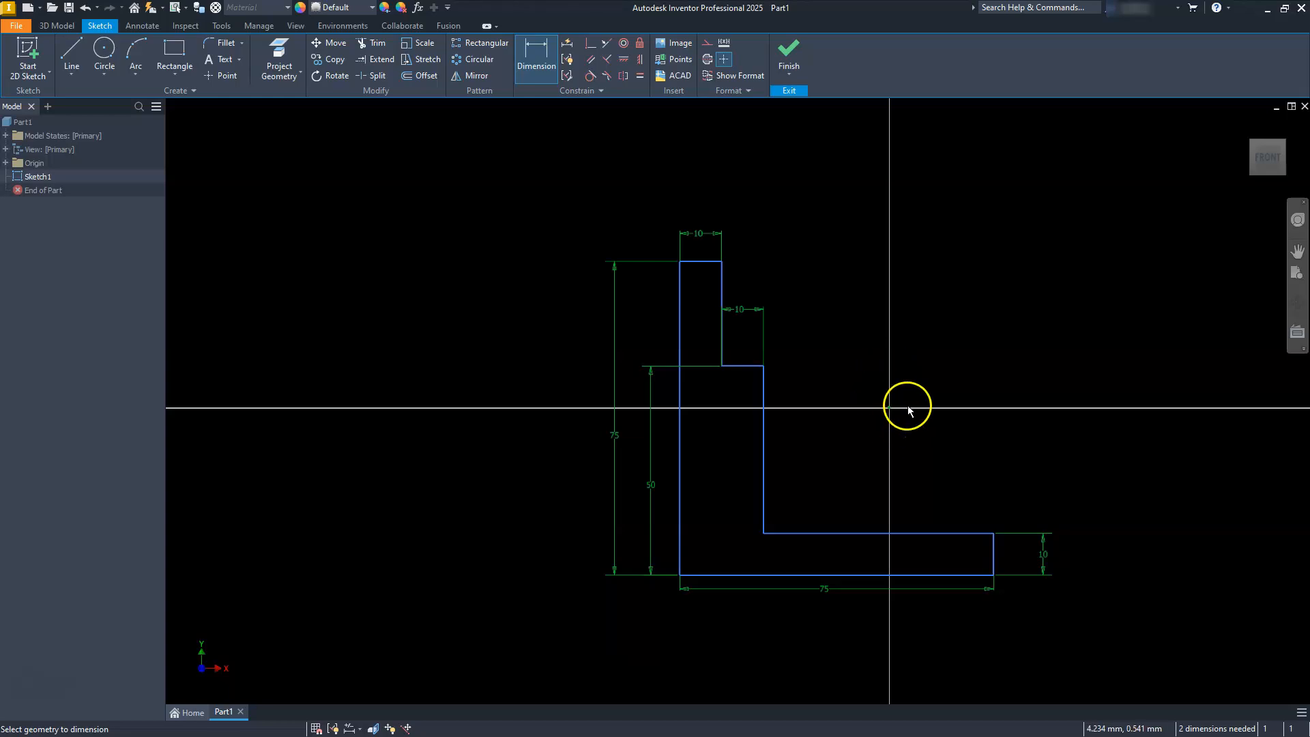
left_click(678, 545)
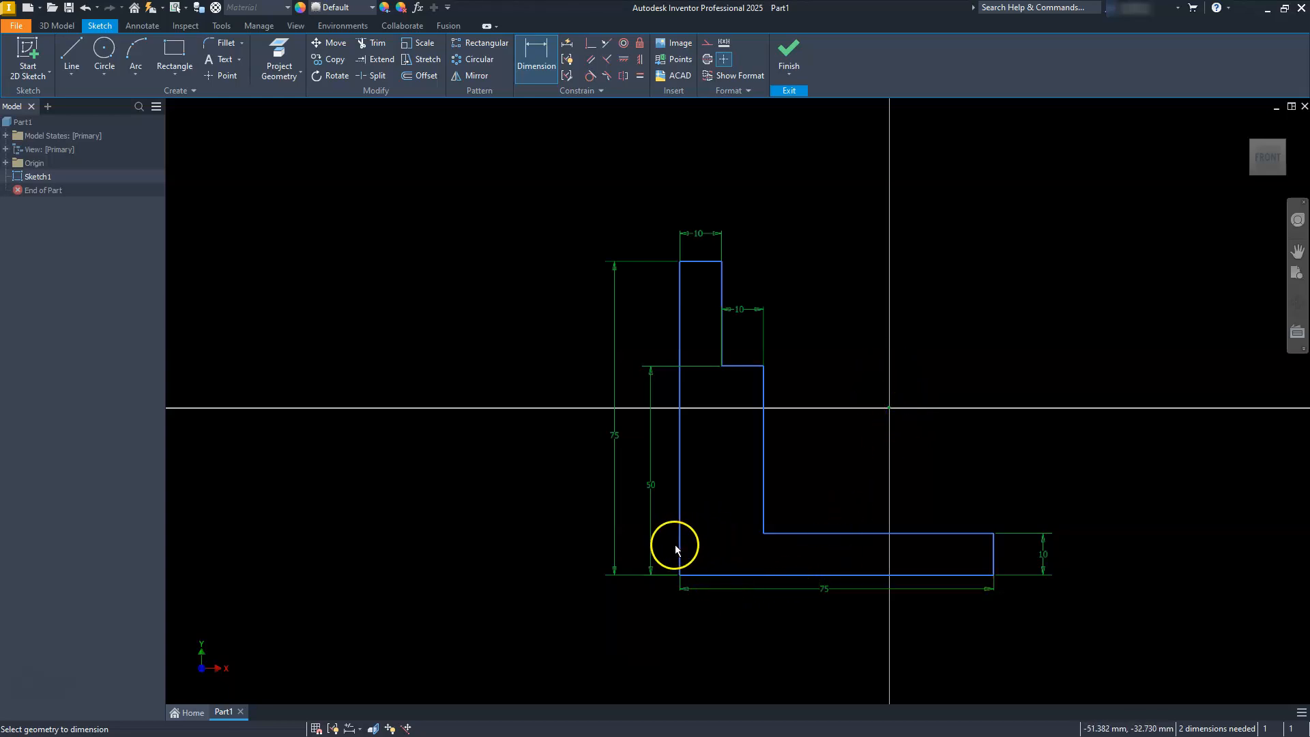
left_click(889, 408)
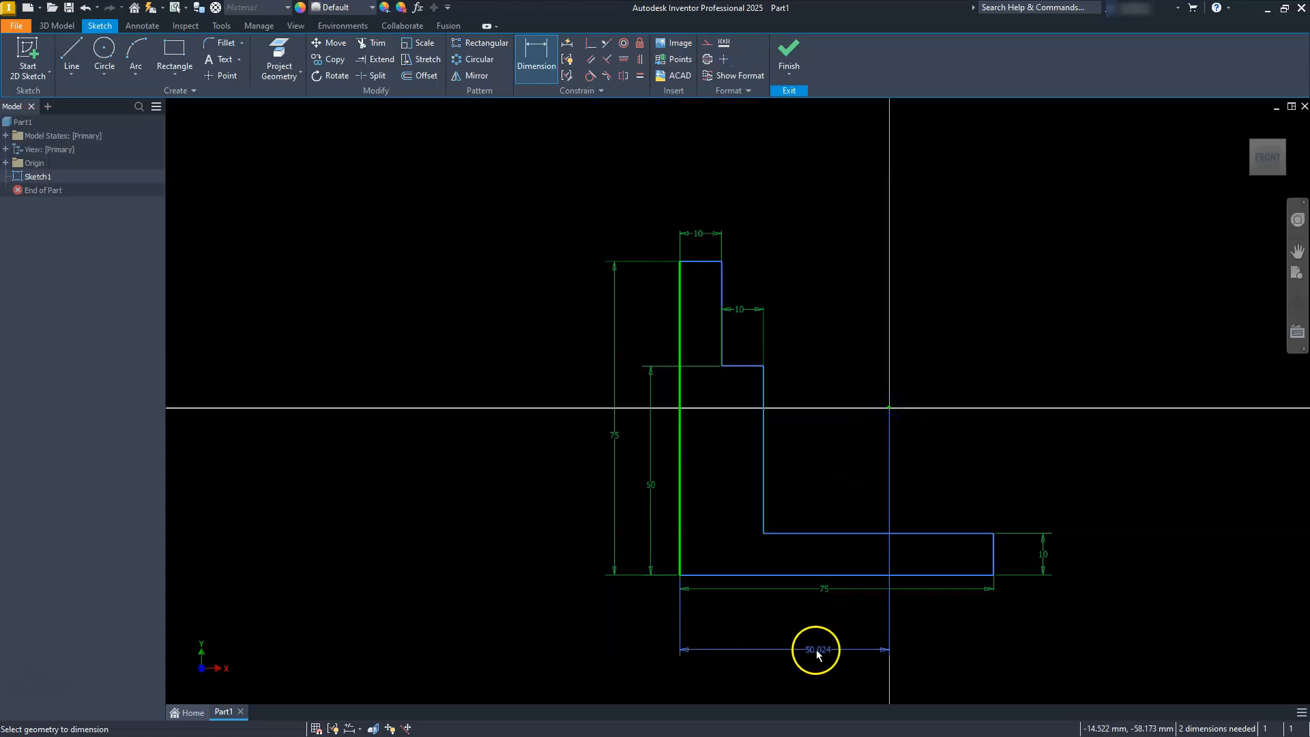
left_click(805, 656)
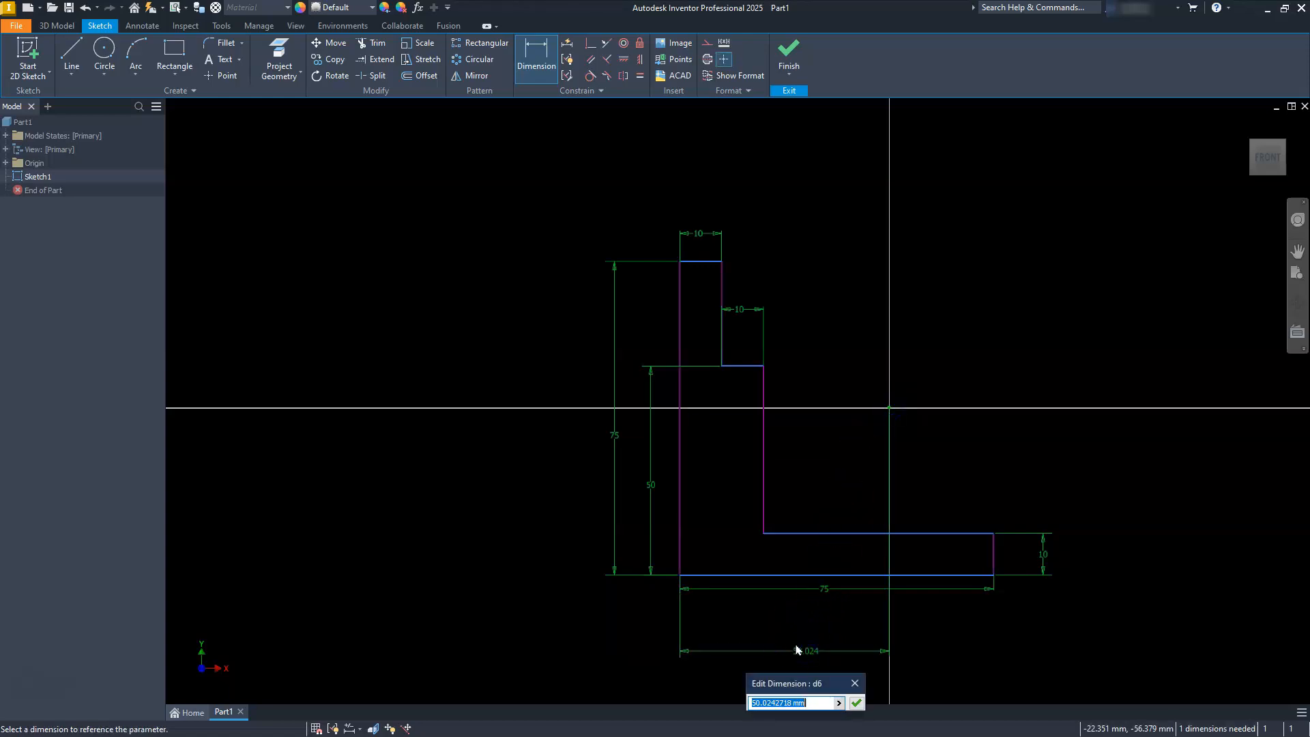
left_click(824, 591)
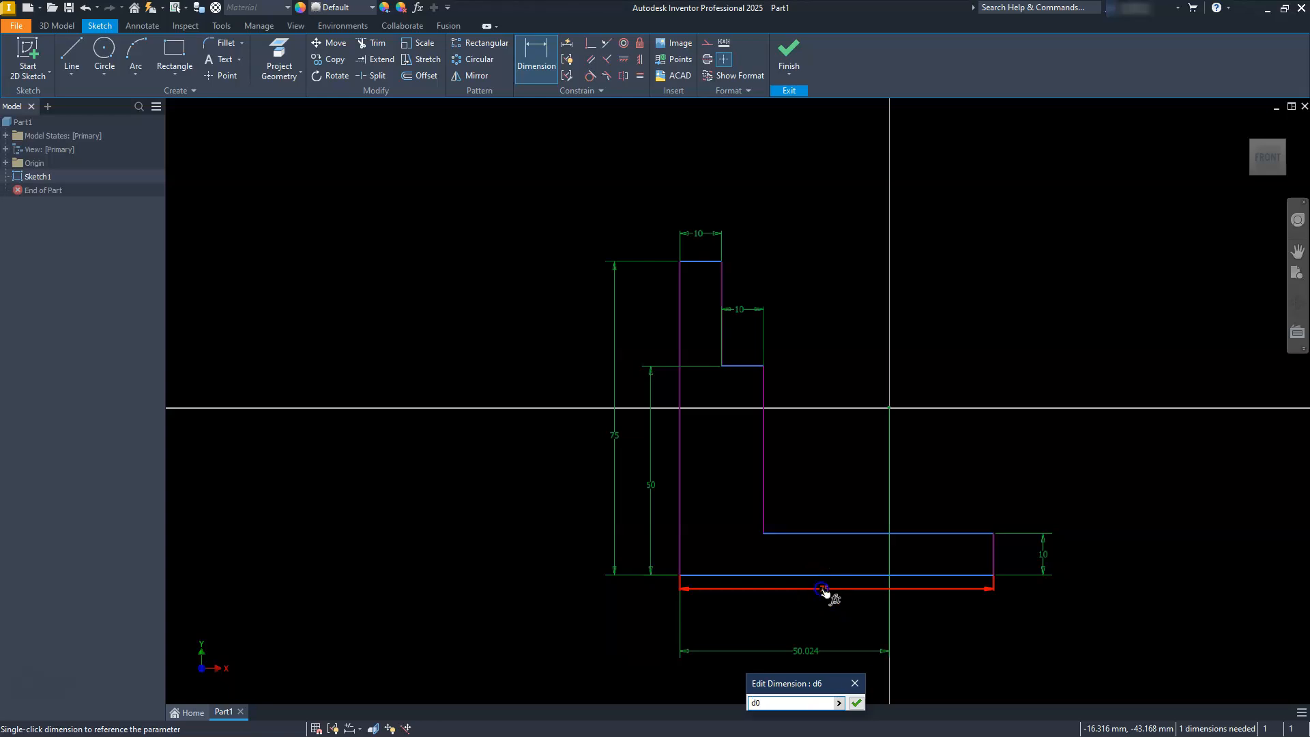
key("Return")
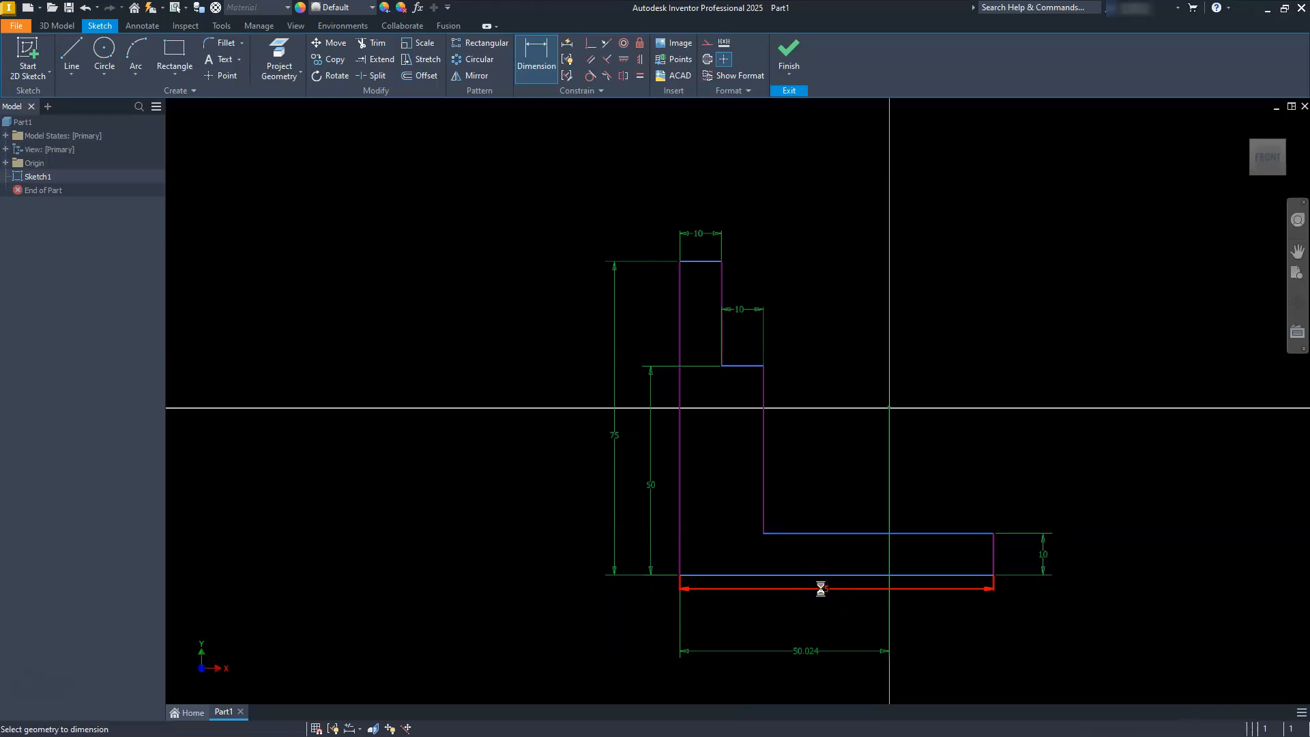
left_click(805, 592)
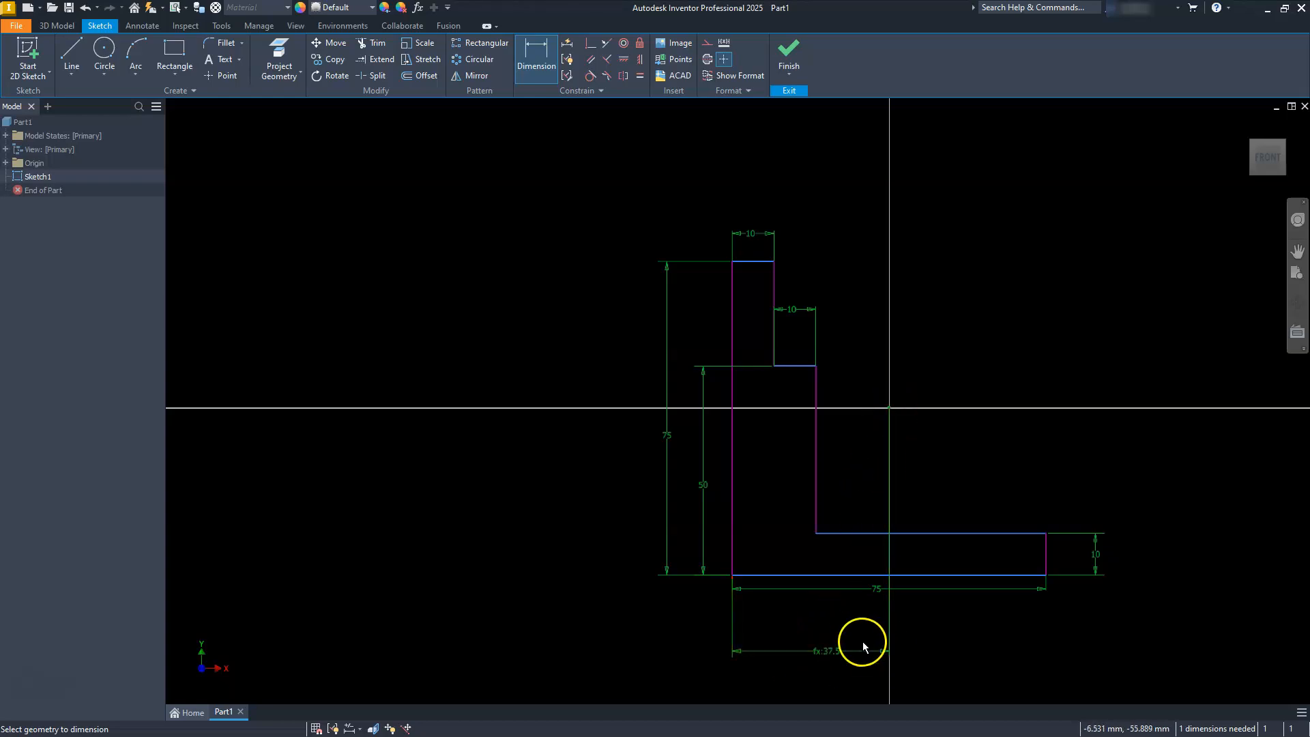
Constrain the midpoint of the profile's long left edge horizontally to the origin, and finish the sketch.
left_click(623, 61)
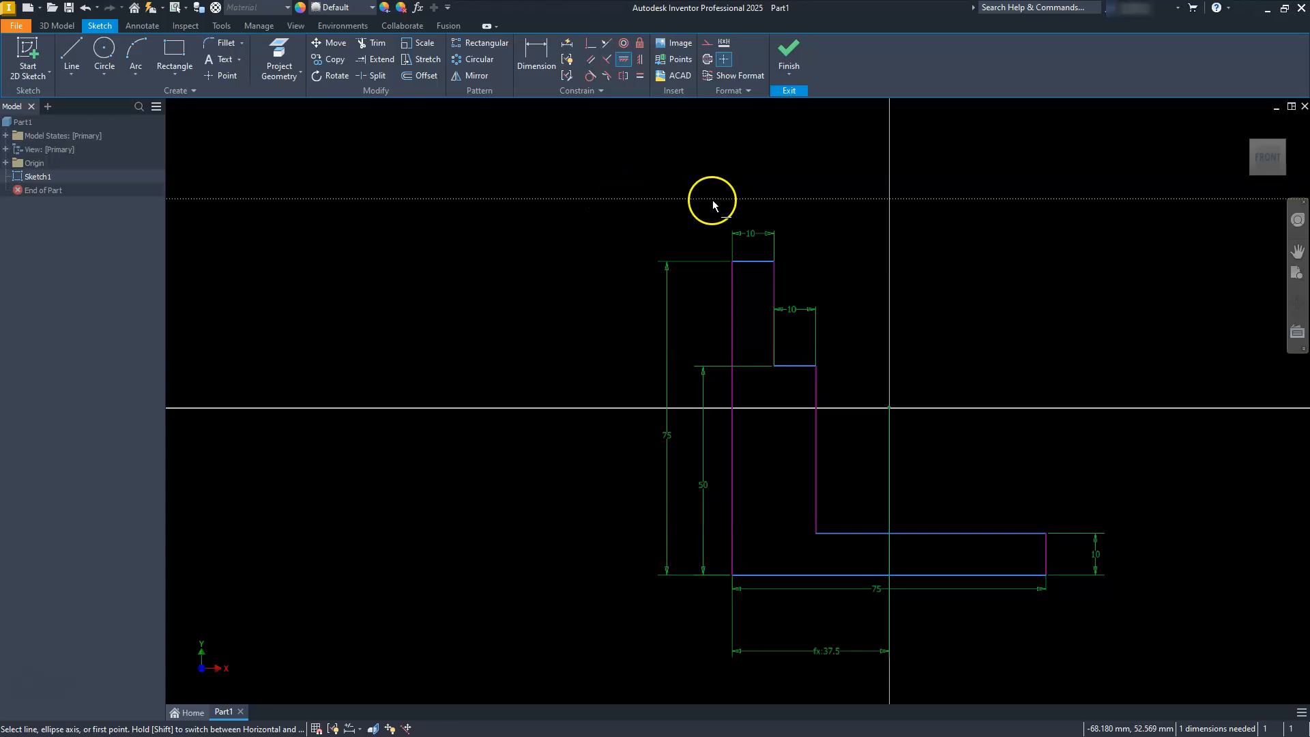
left_click(889, 409)
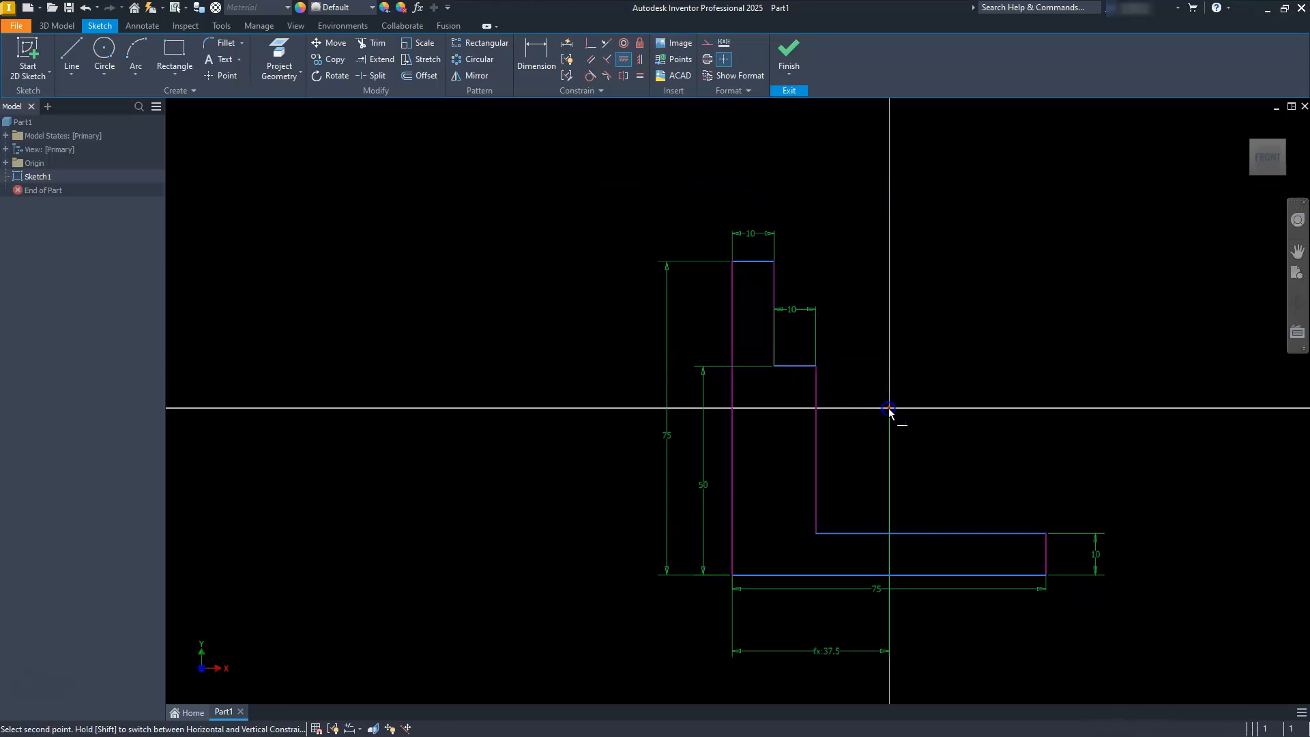
left_click(731, 416)
key("Escape")
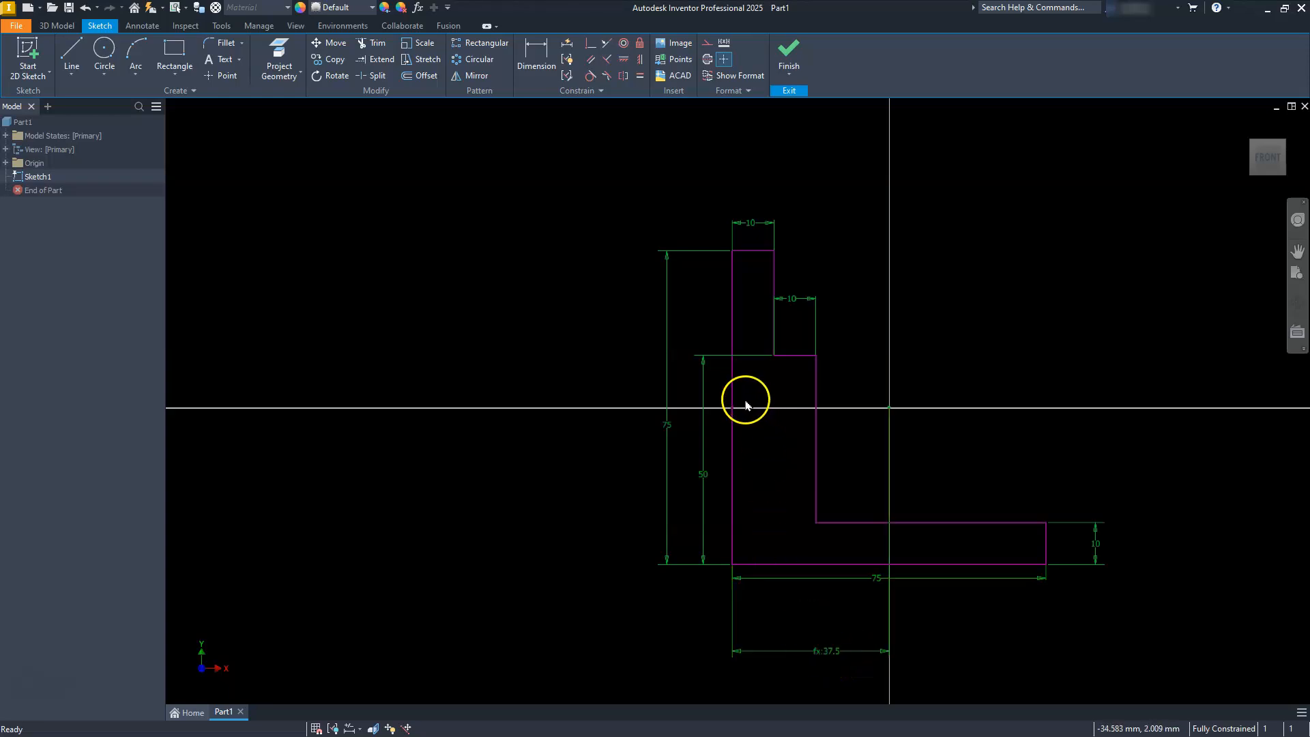
middle_click_drag(743, 406, 662, 382)
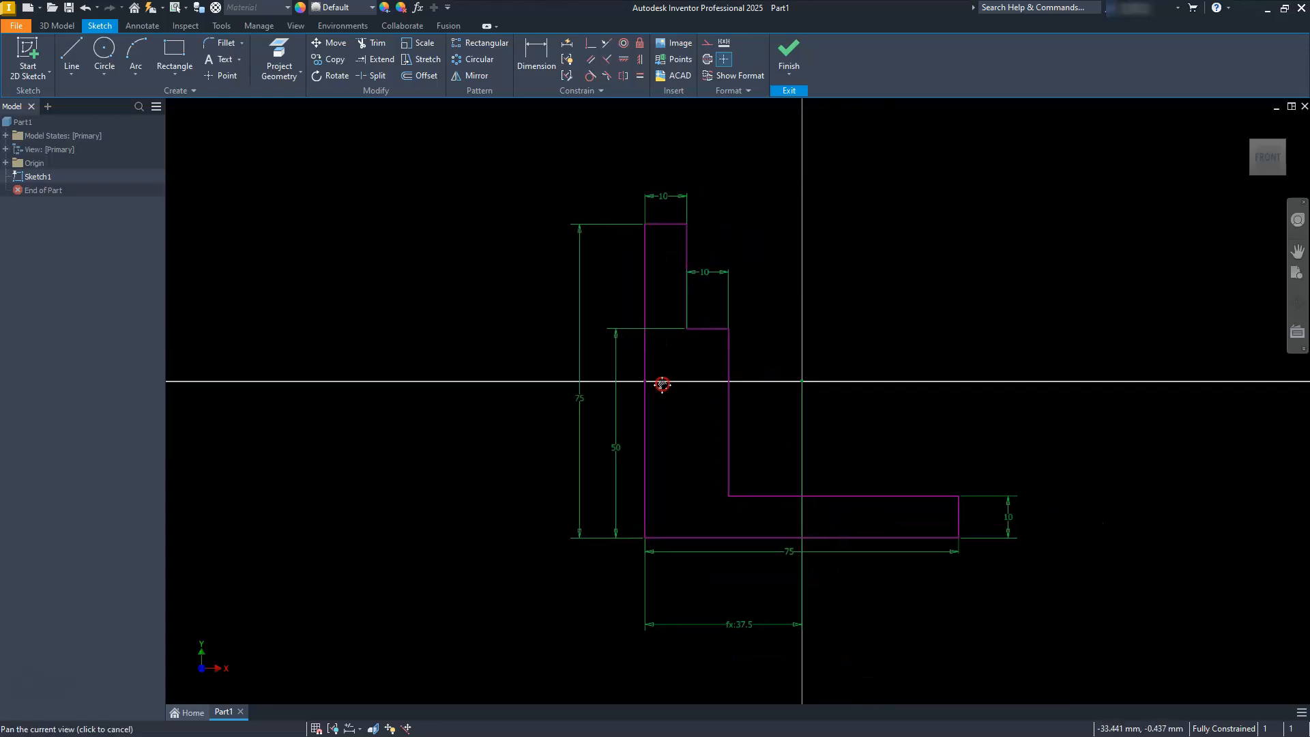
left_click(789, 52)
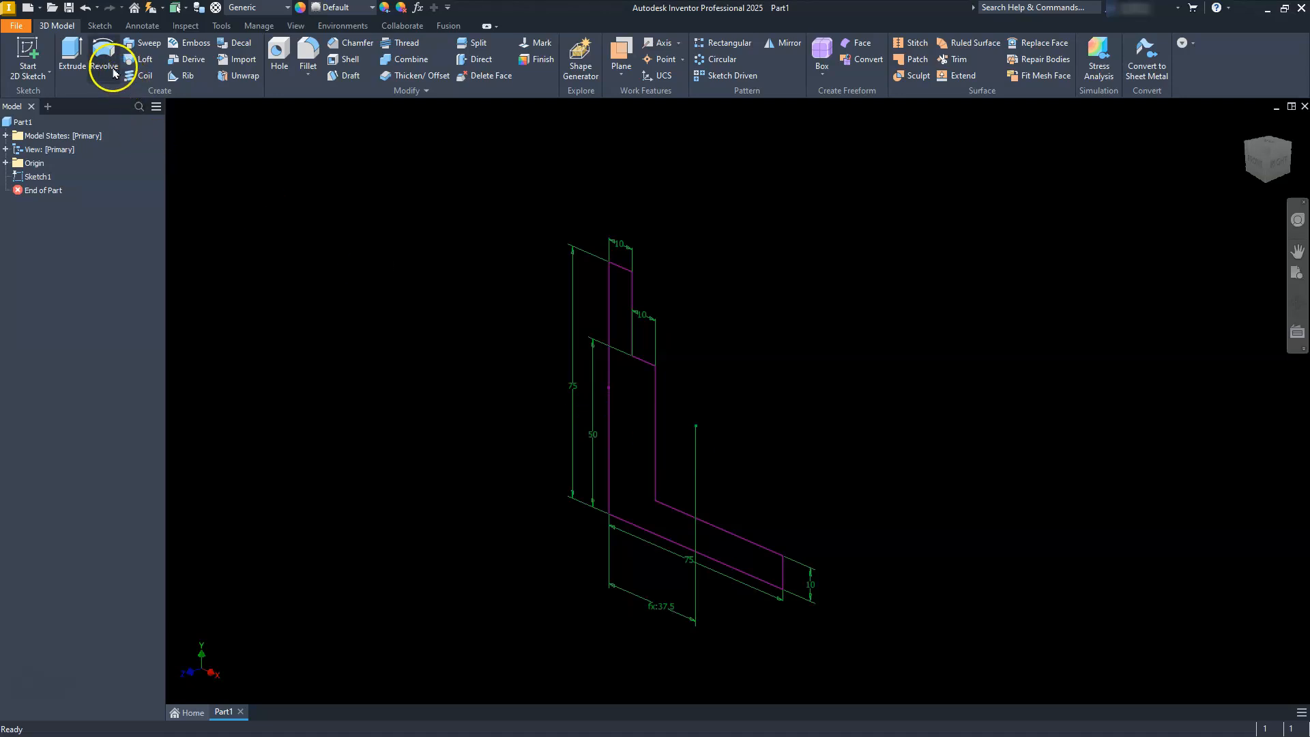
Extrude the stepped L profile 50 mm symmetrically about the sketch plane.
left_click(72, 49)
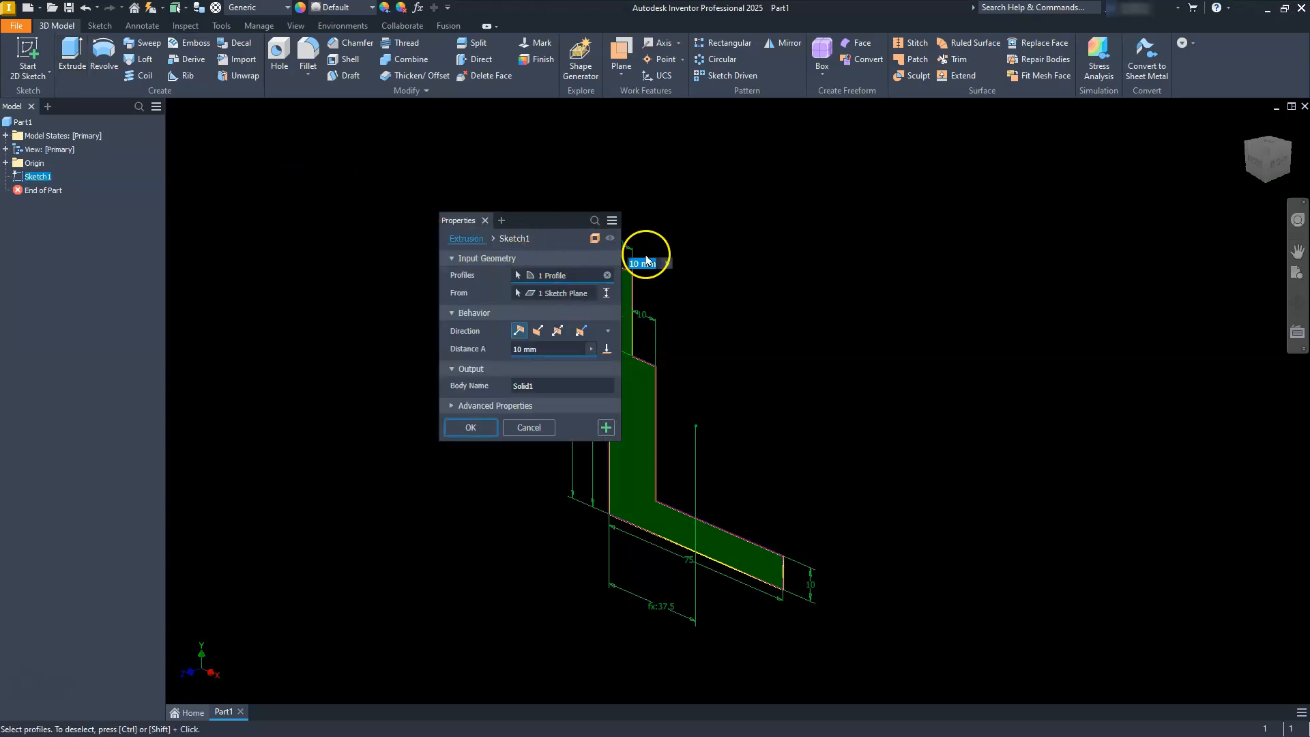
mouse_move(539, 219)
left_mouse_down()
mouse_move(505, 215)
mouse_move(747, 225)
mouse_move(769, 245)
left_mouse_up()
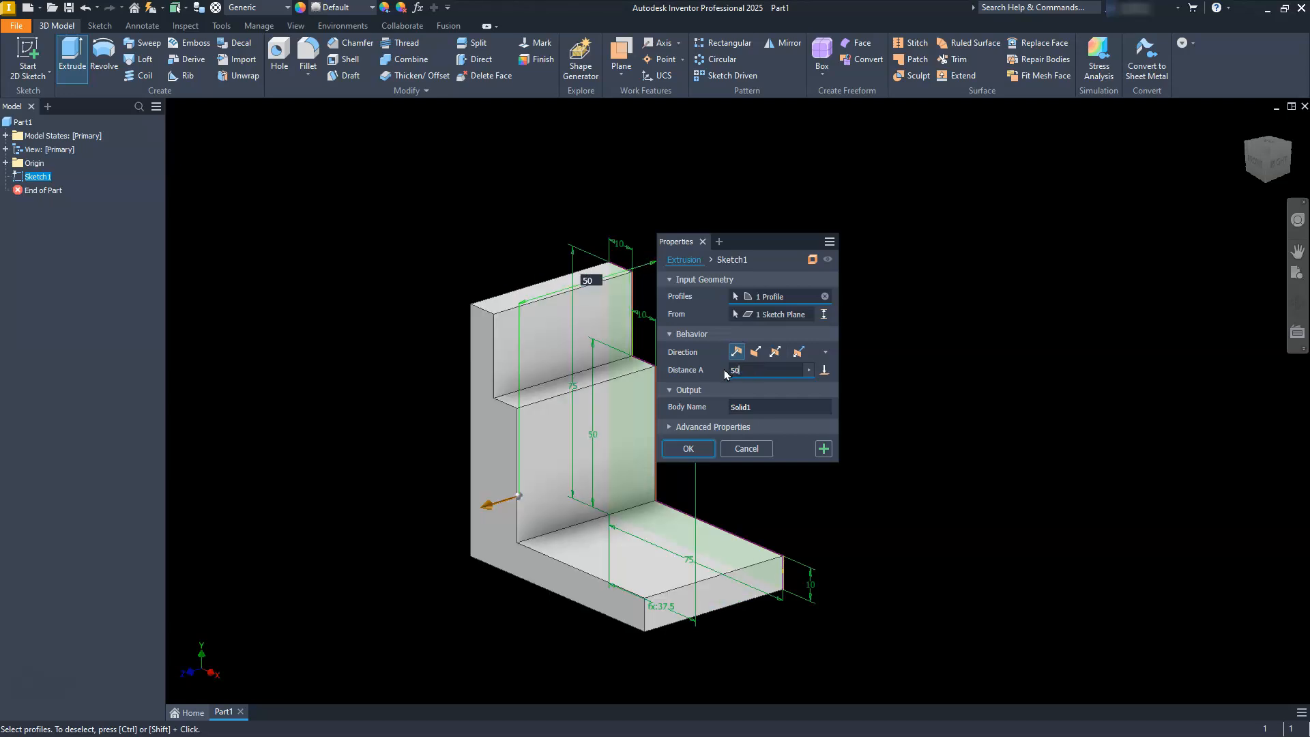
left_click(736, 353)
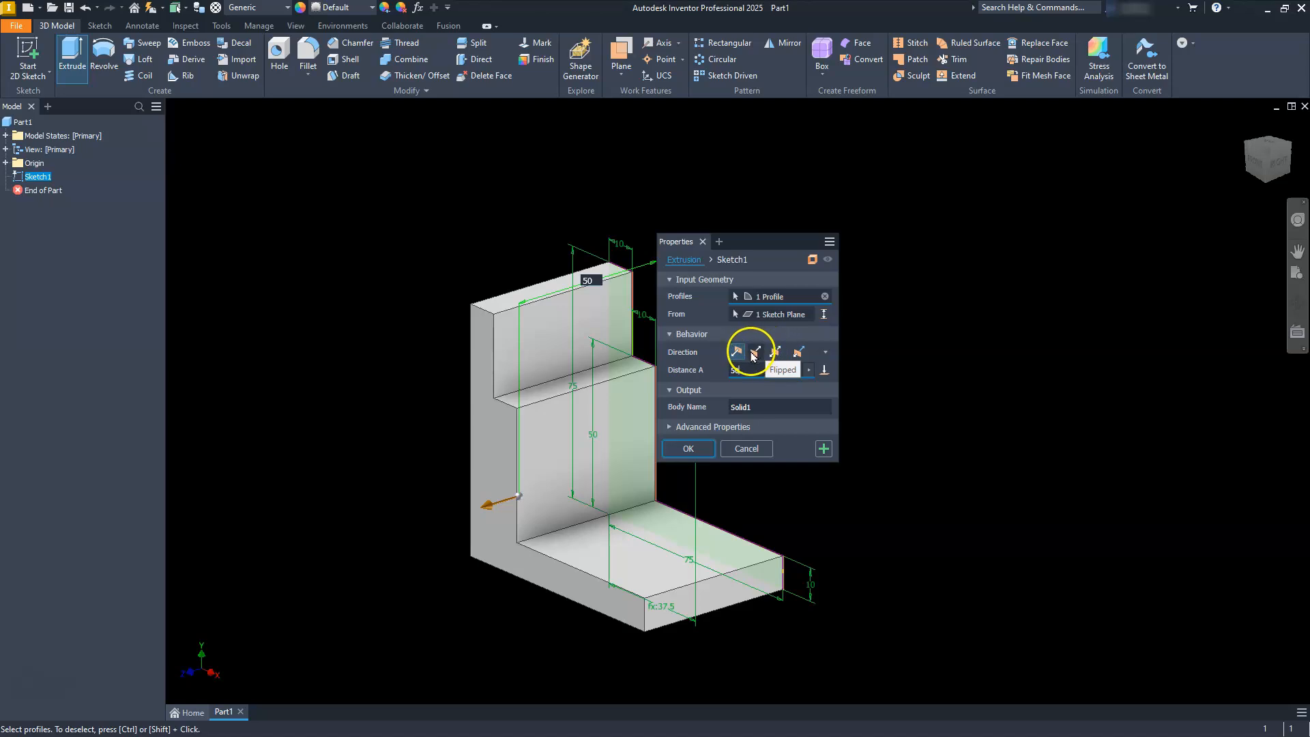
left_click(774, 352)
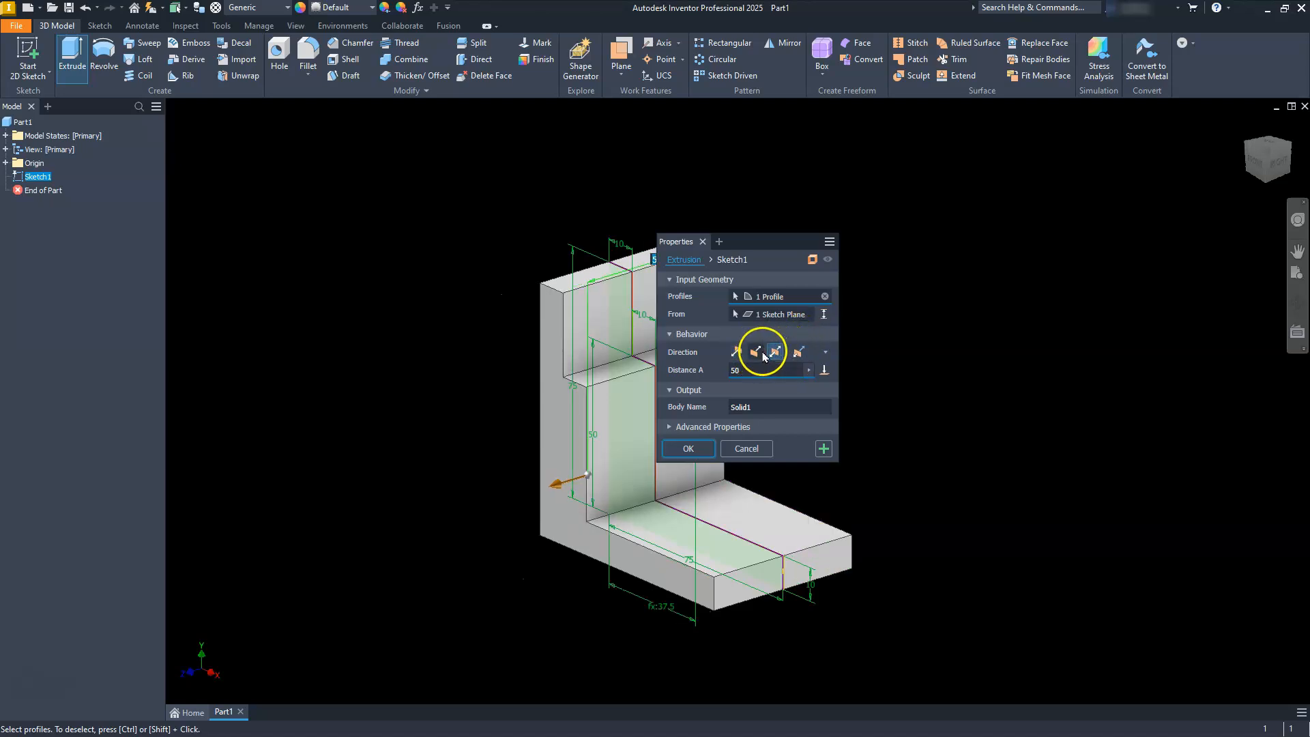
left_click(691, 450)
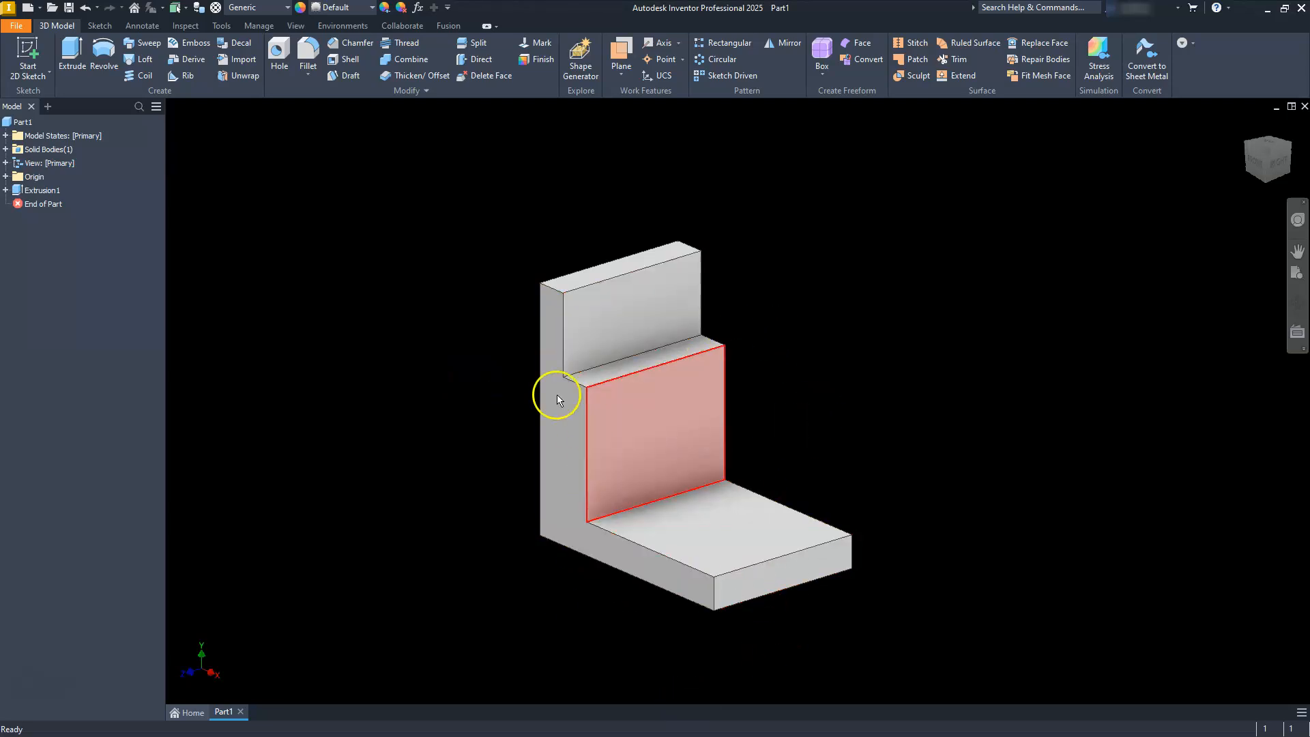
left_click(6, 177)
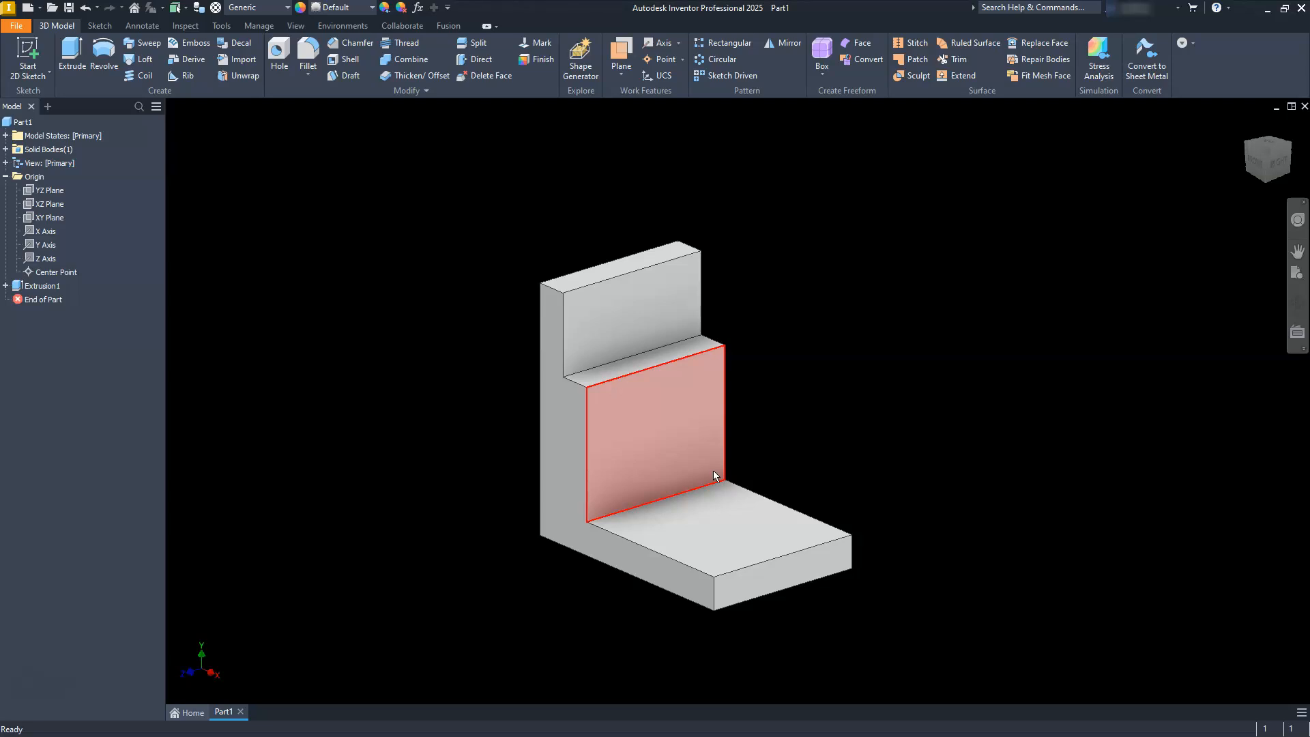
left_click(734, 490)
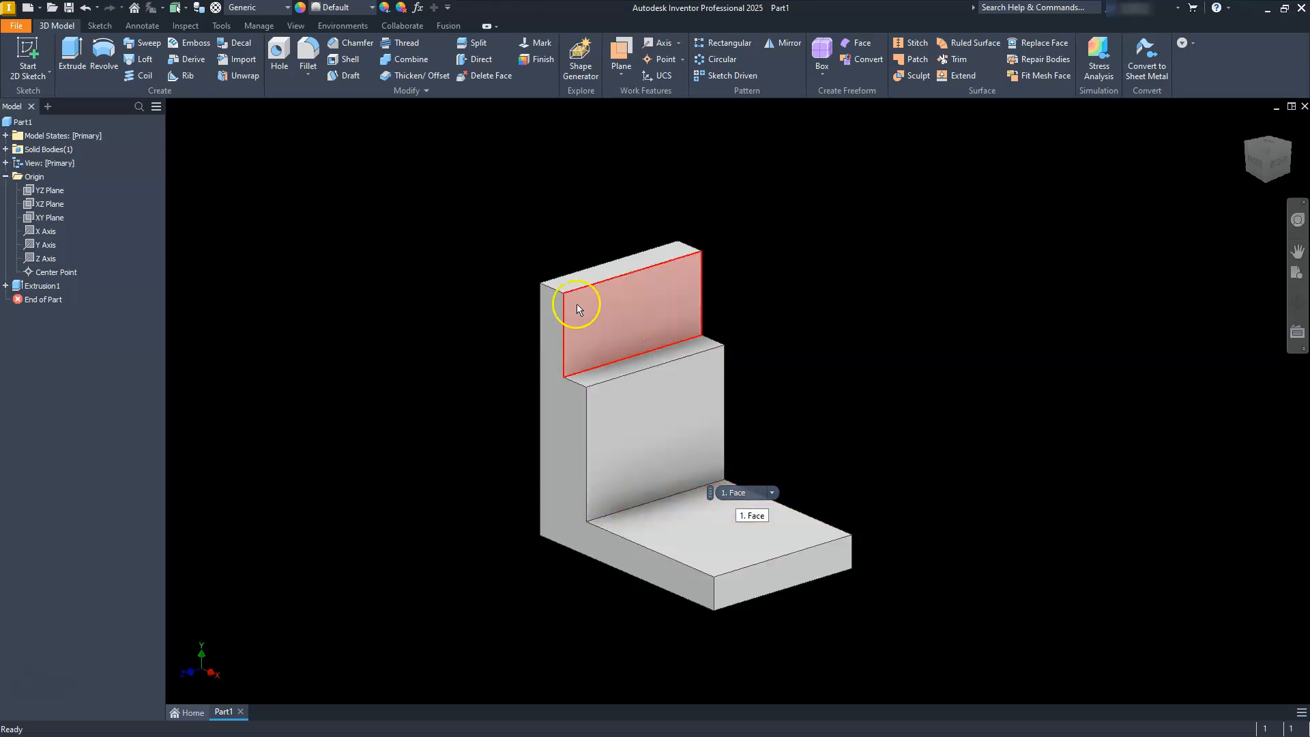
Fillet the two outer vertical edges of the foot and the two top corner edges of the upright with a 25 mm radius.
left_click(296, 59)
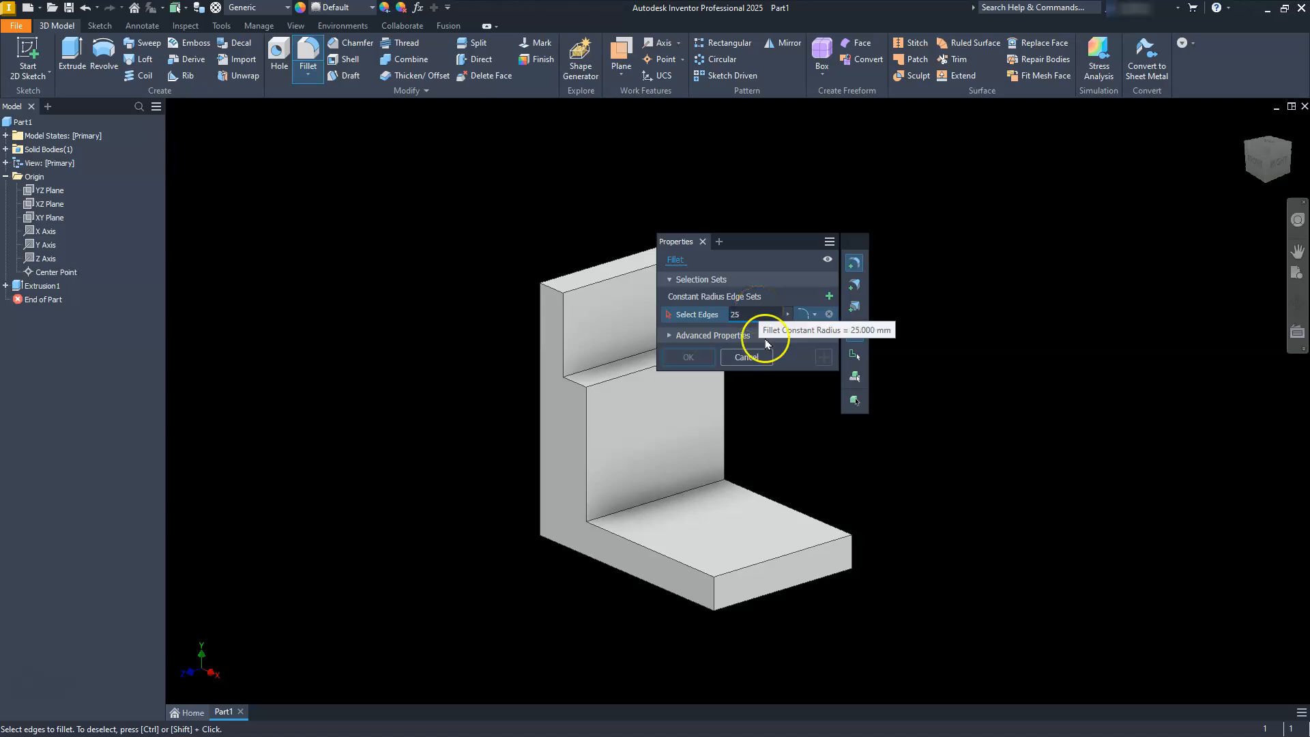
left_click(715, 588)
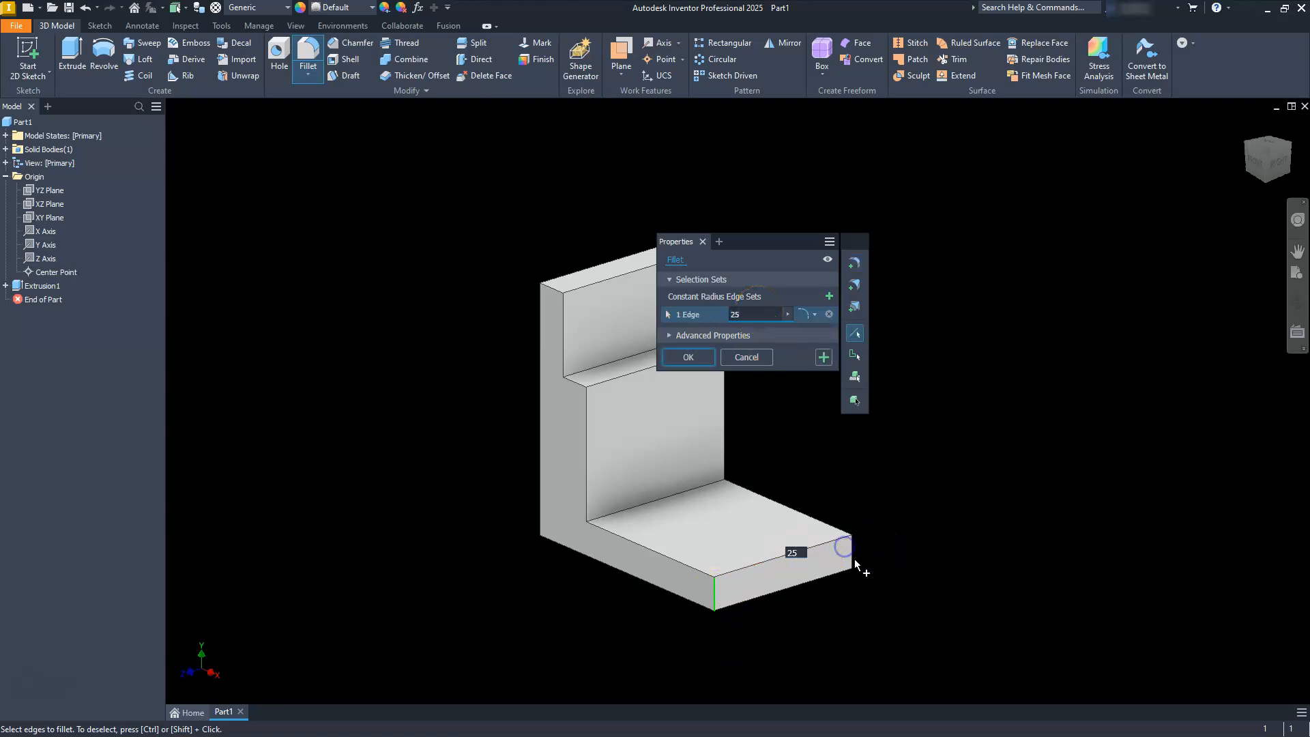
left_click(852, 559)
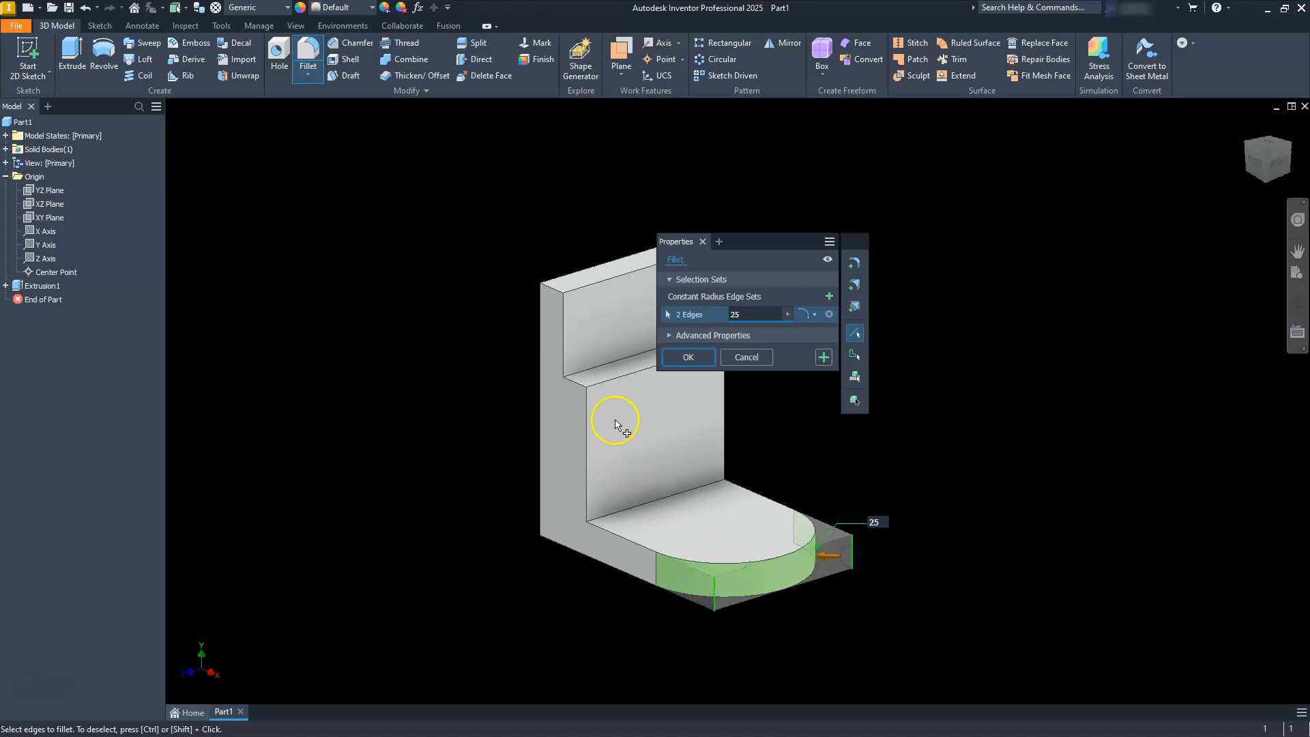
left_click(552, 289)
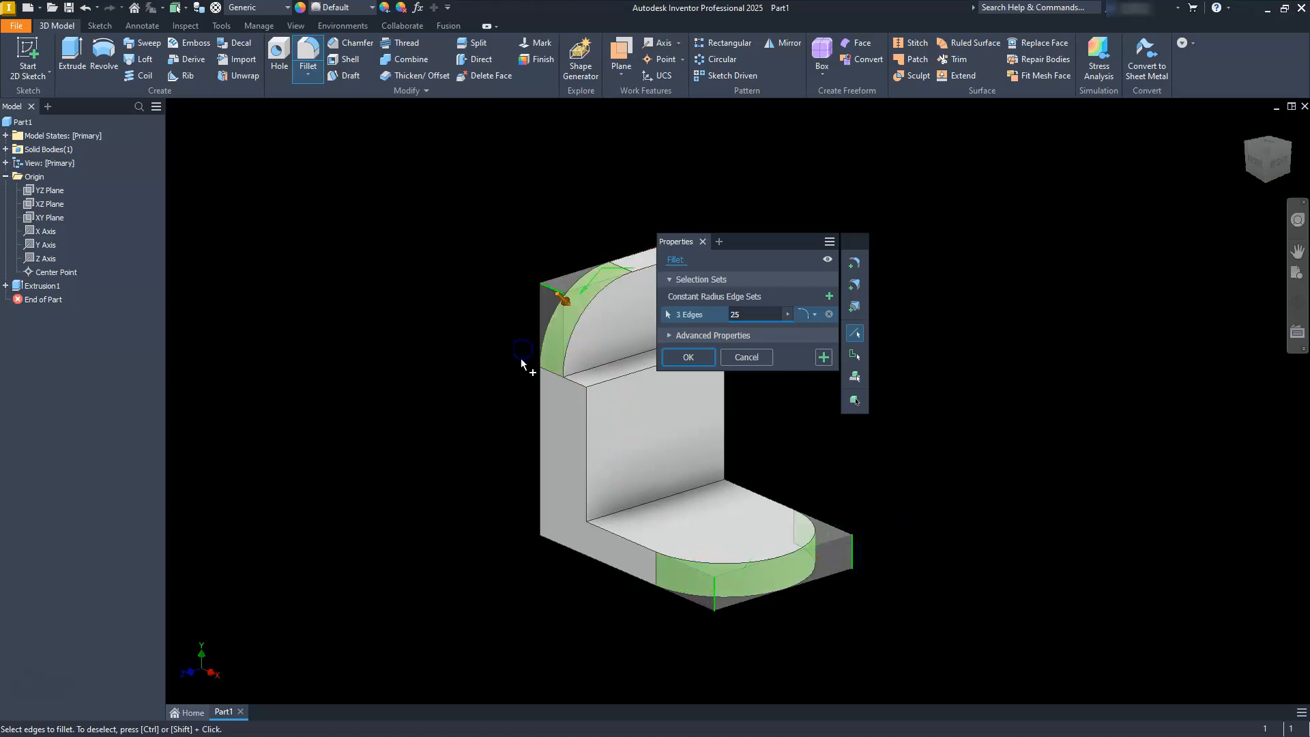
scroll(539, 334, "down", 2)
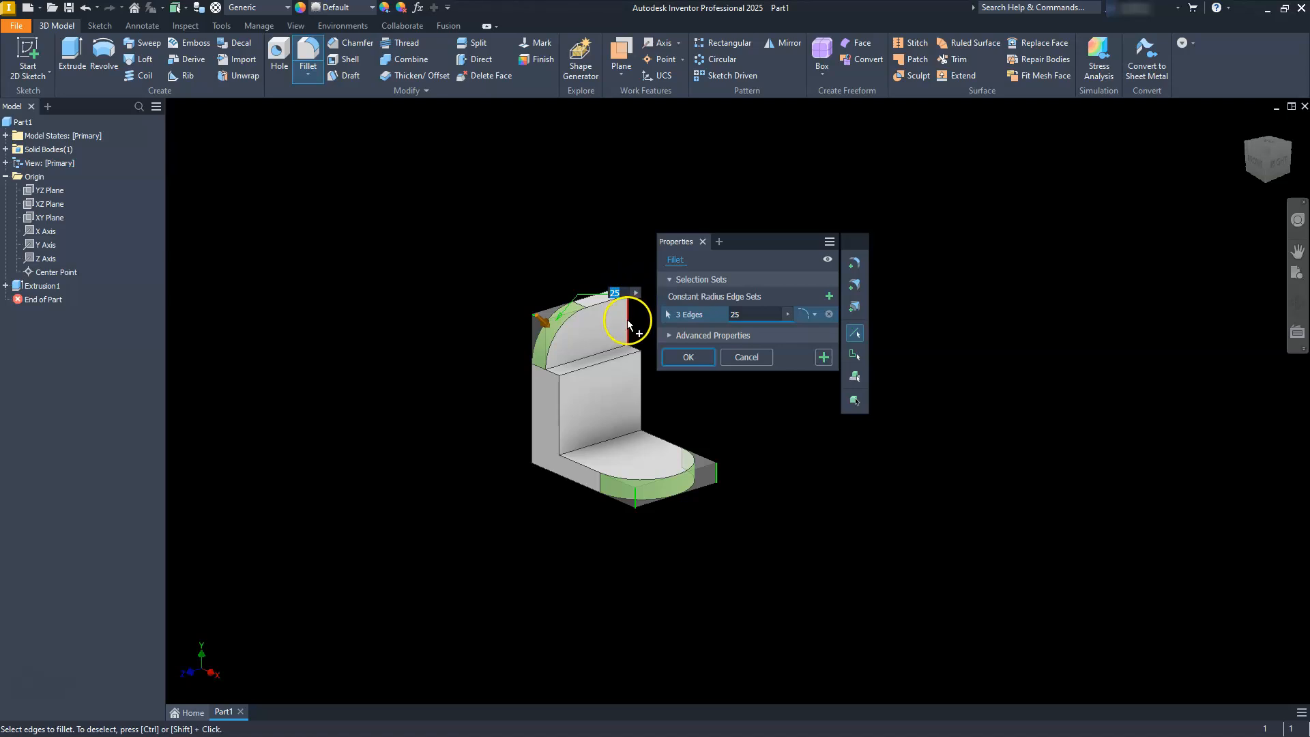
scroll(629, 329, "down", 5)
scroll(628, 305, "up", 3)
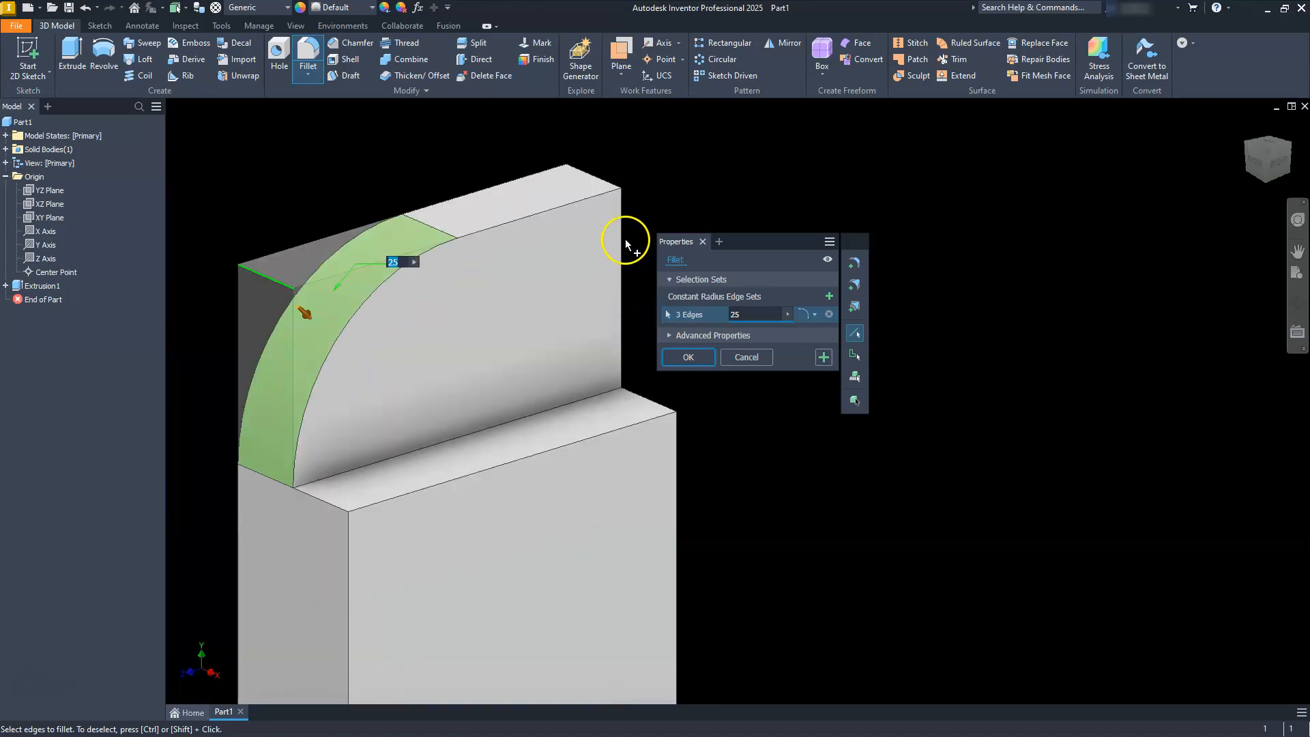
left_click(605, 186)
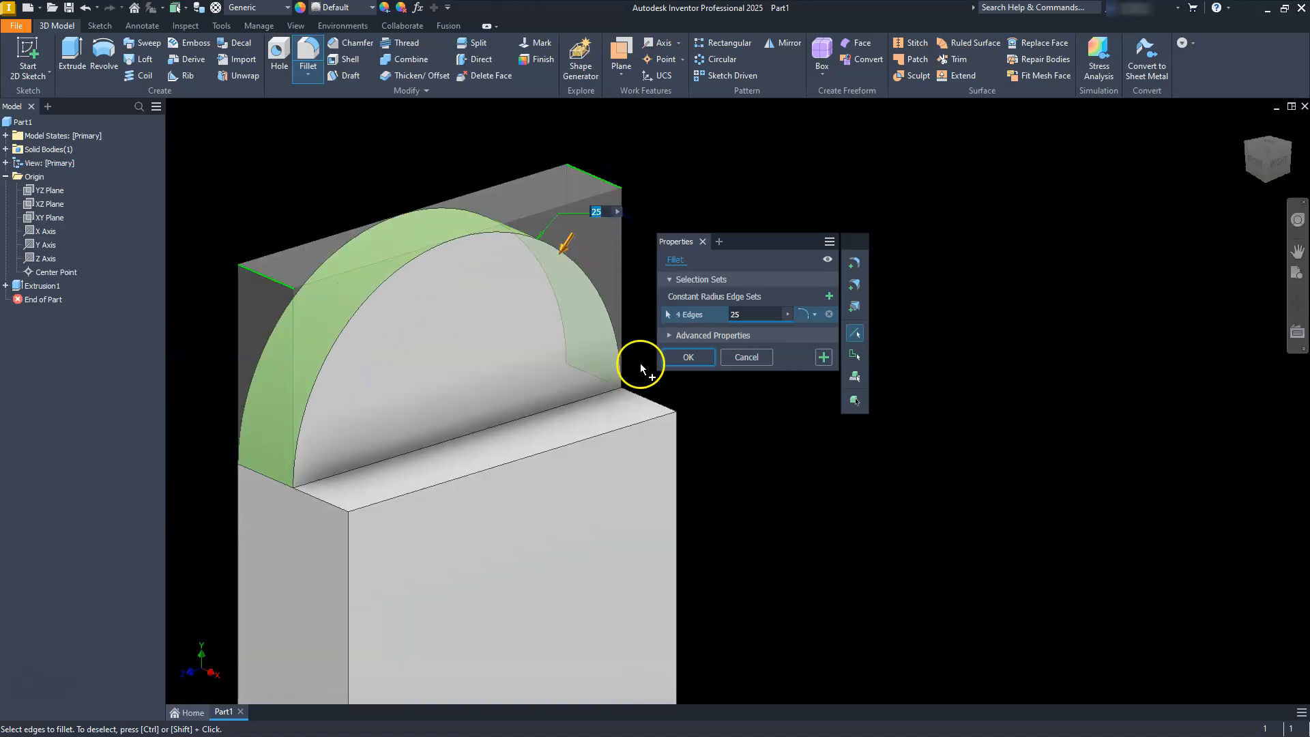
scroll(858, 489, "up", 4)
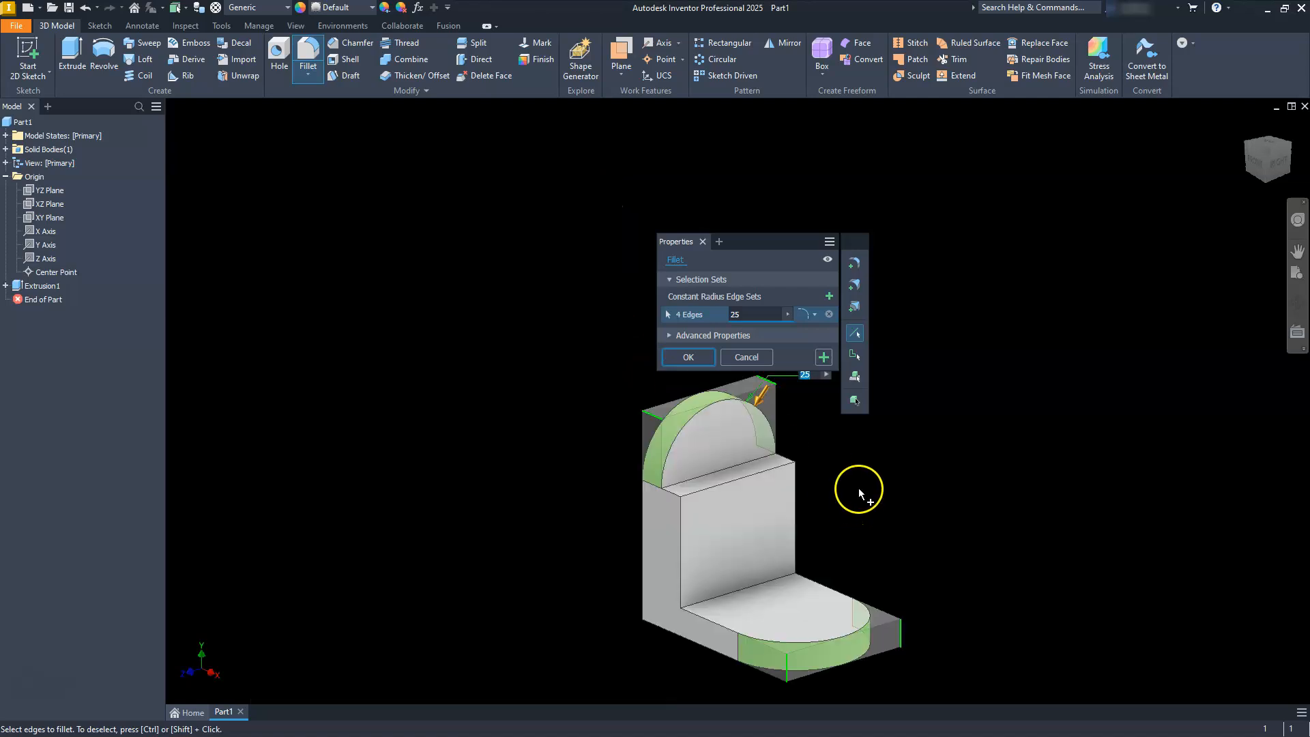
left_click(689, 357)
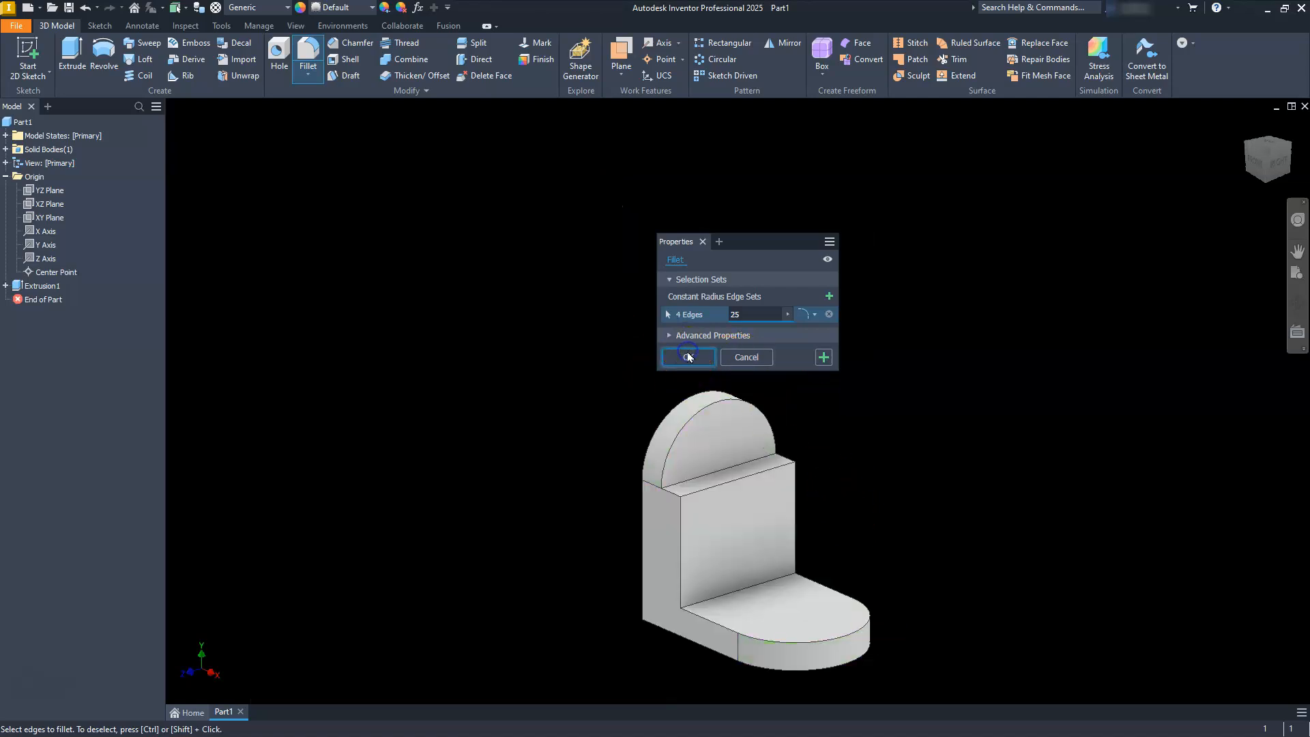
Cut a simple 25 mm diameter through hole from the upright's back face, concentric with its rounded top.
middle_click_drag(703, 566, 690, 440)
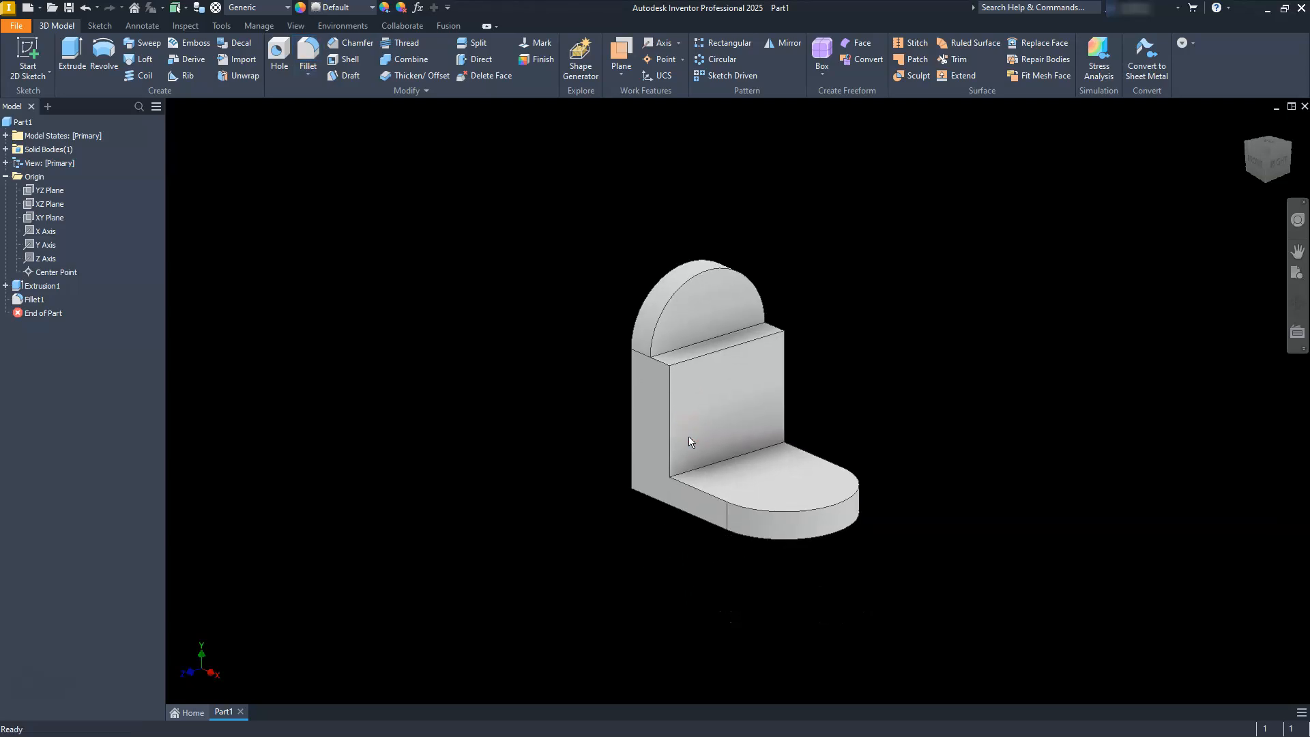
left_click(277, 52)
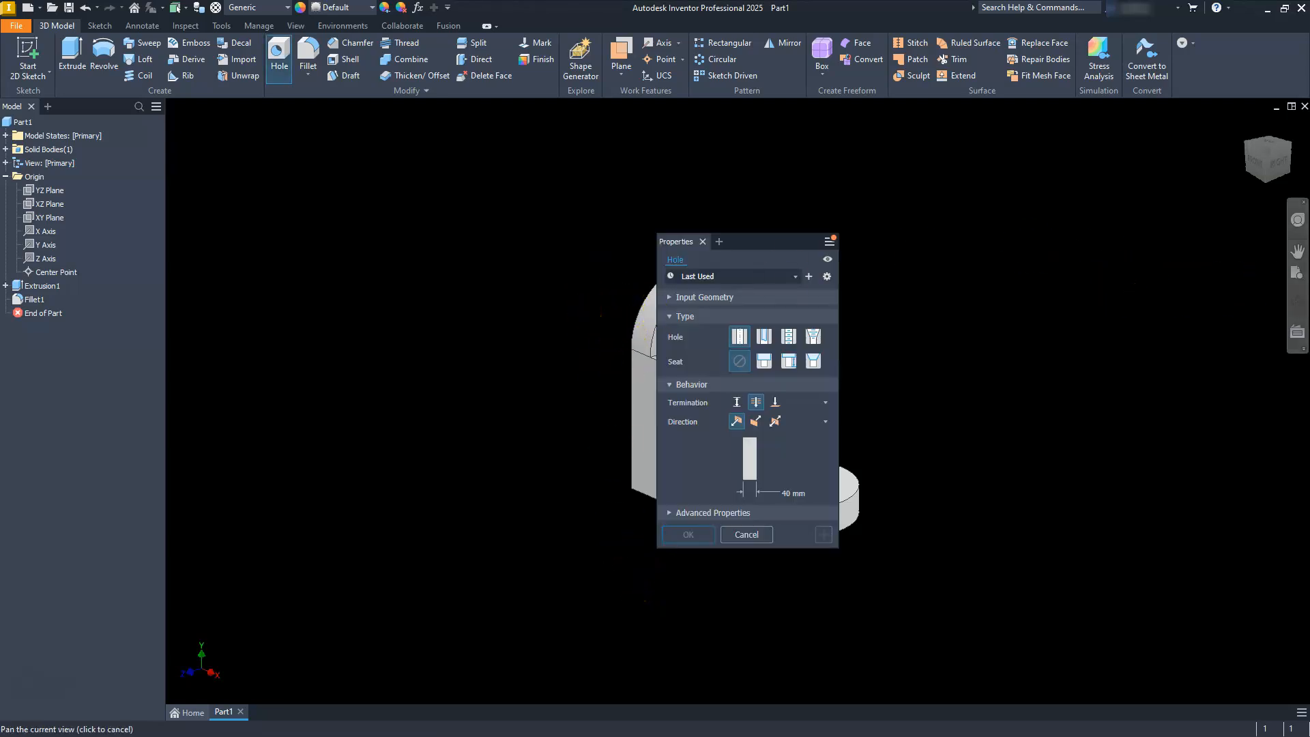
left_click(1296, 303)
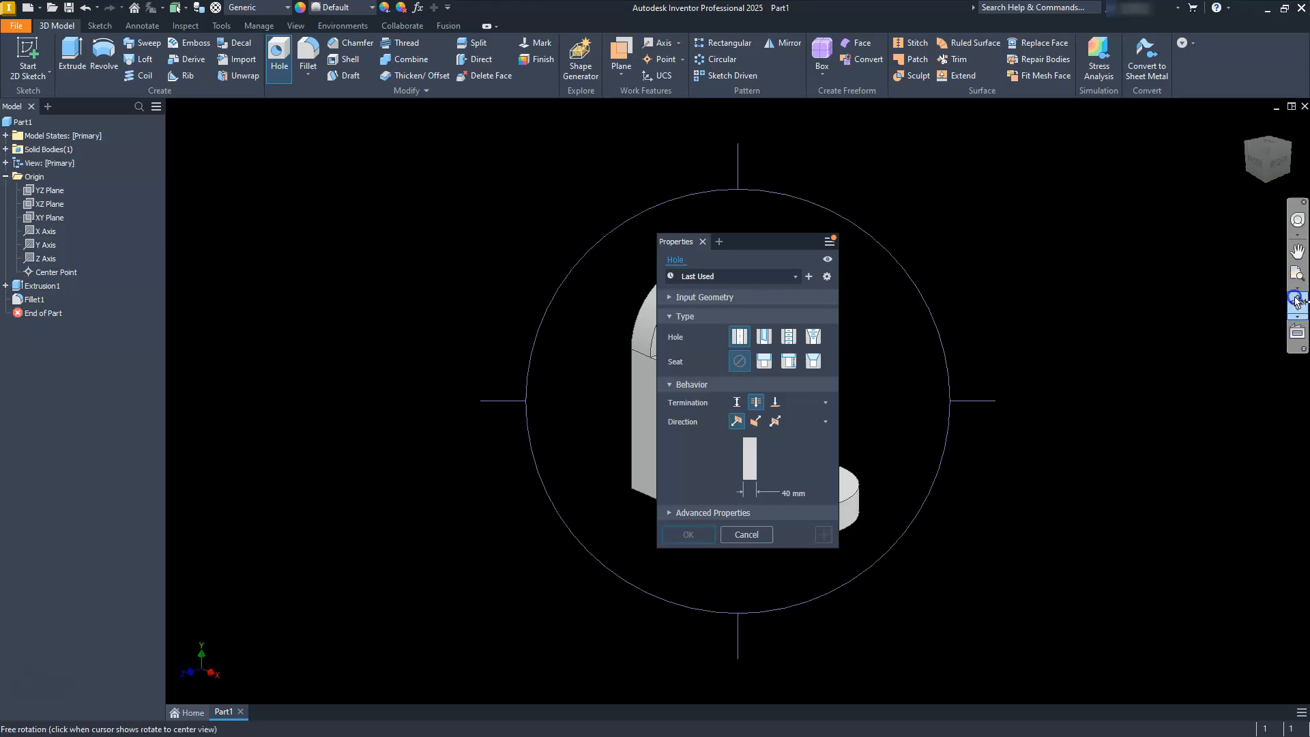
left_click_drag(568, 427, 655, 470)
left_click_drag(747, 244, 865, 268)
left_click(1050, 283)
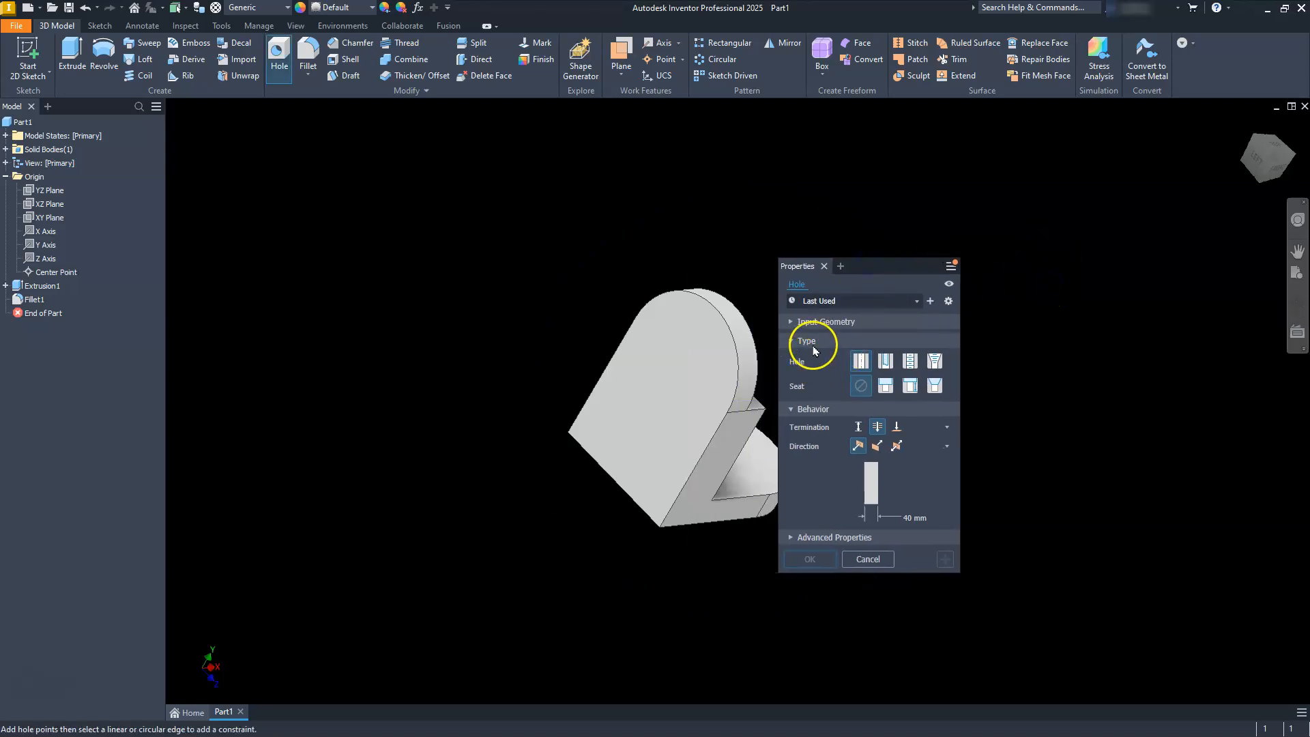
scroll(693, 384, "down", 3)
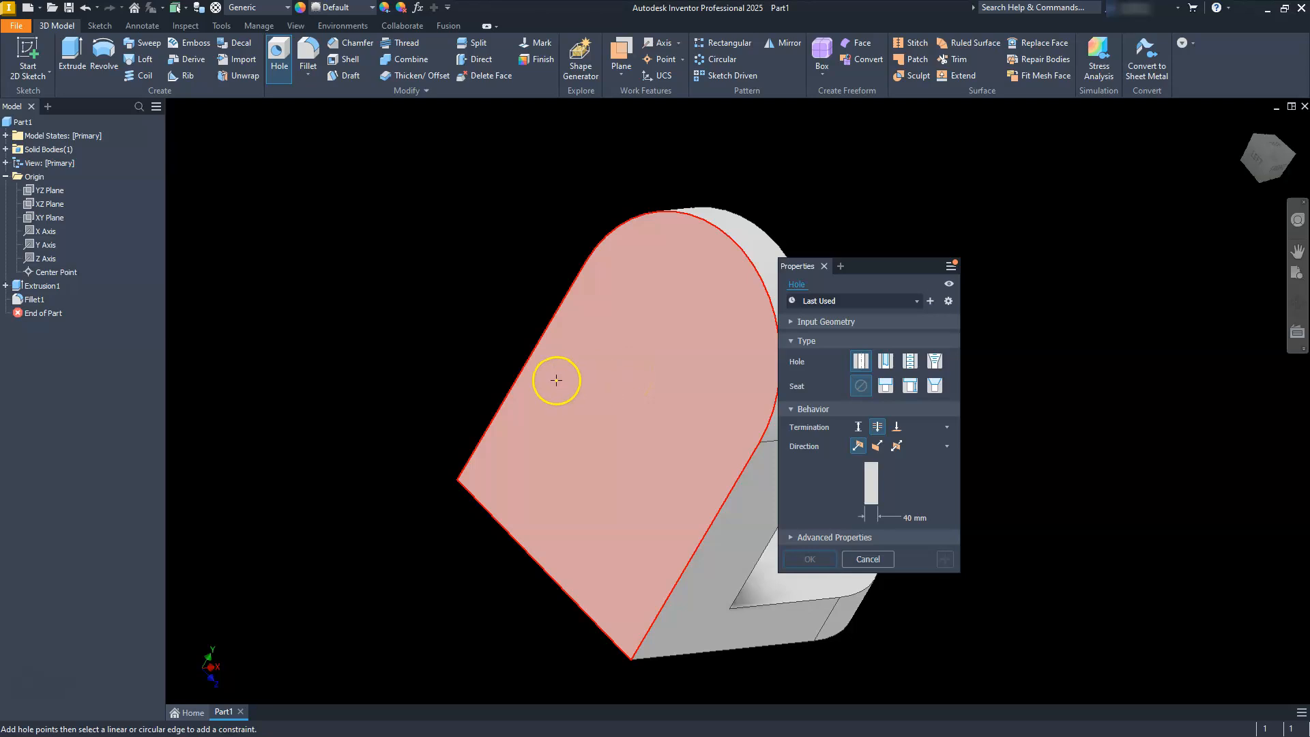
left_click(599, 369)
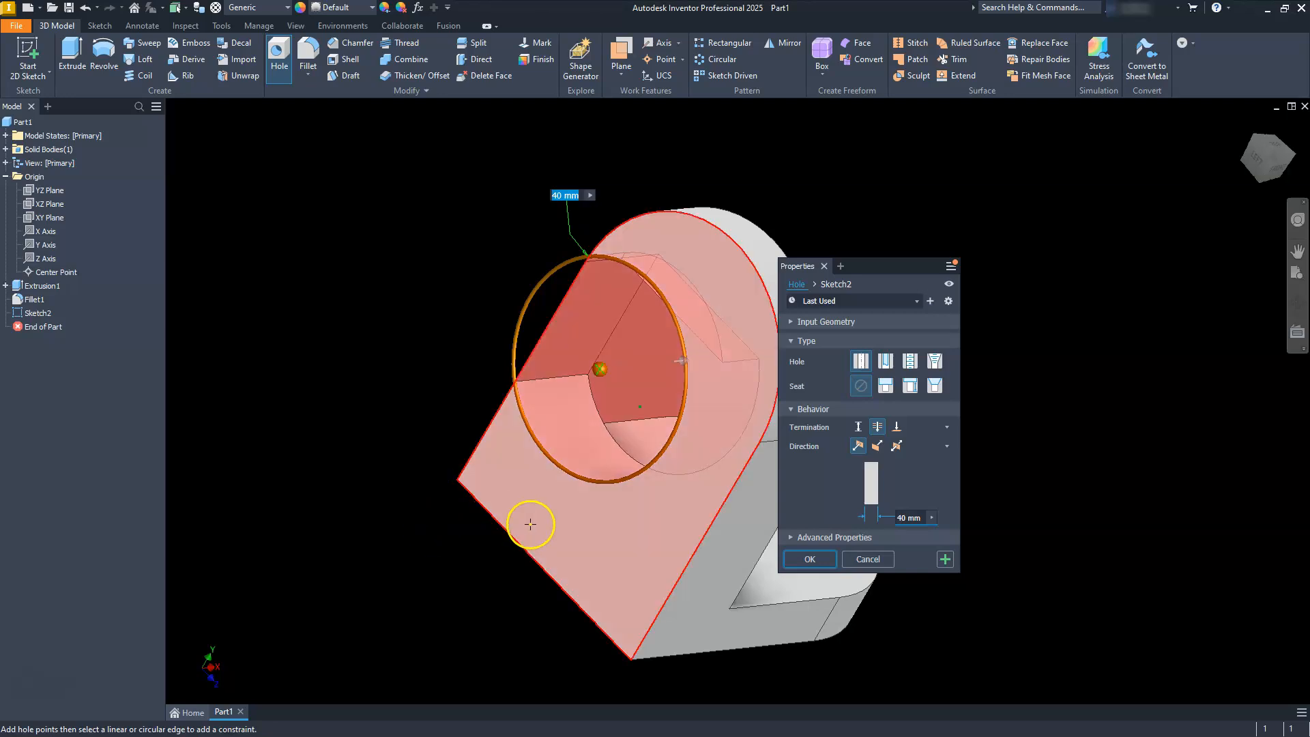
left_click(739, 232)
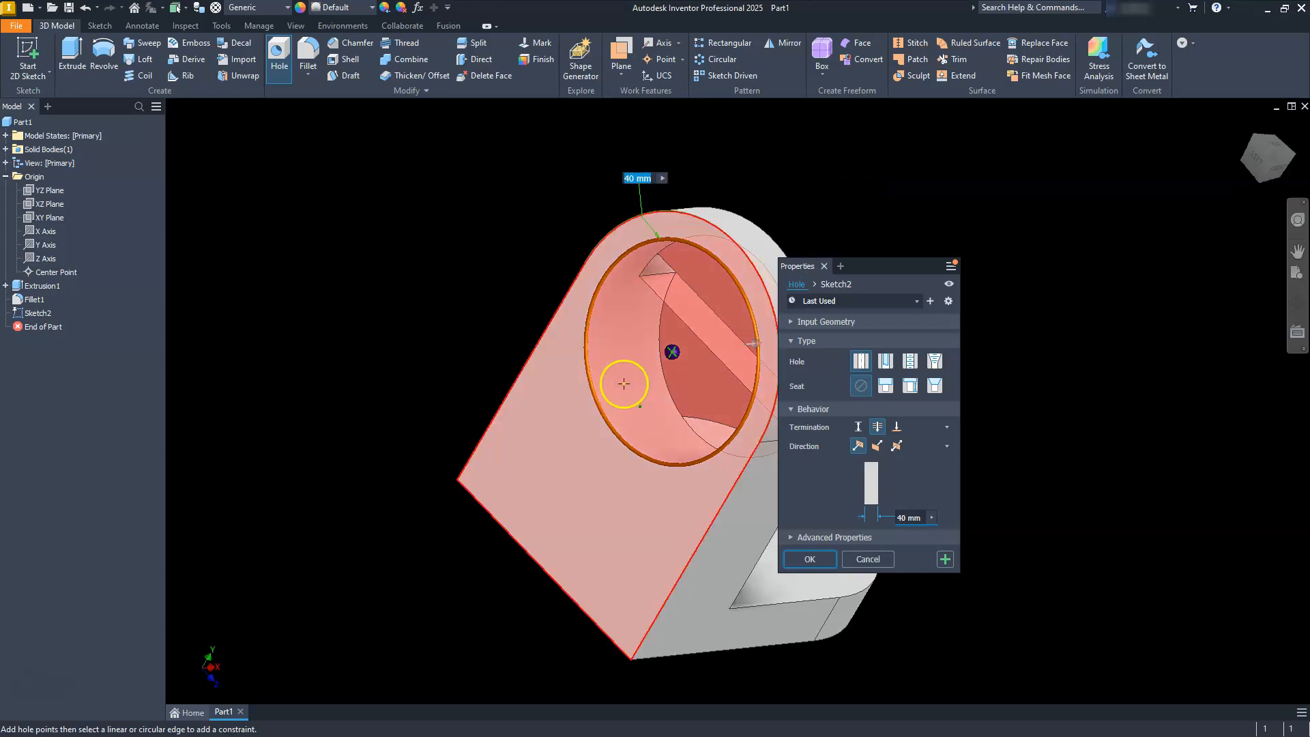
double_click(902, 518)
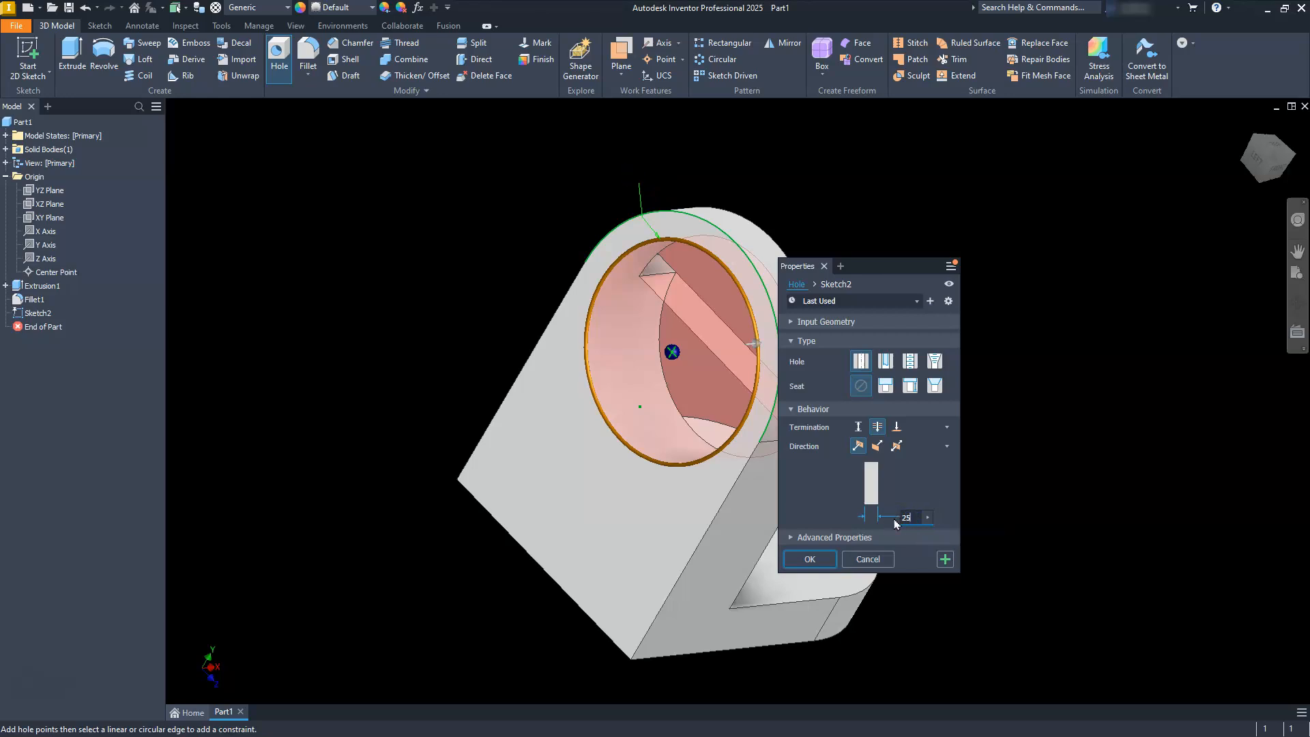
type("25")
key("Return")
Cut a simple 25 mm diameter through hole in the foot's upper face, concentric with its rounded end.
middle_click_drag(844, 549, 845, 492)
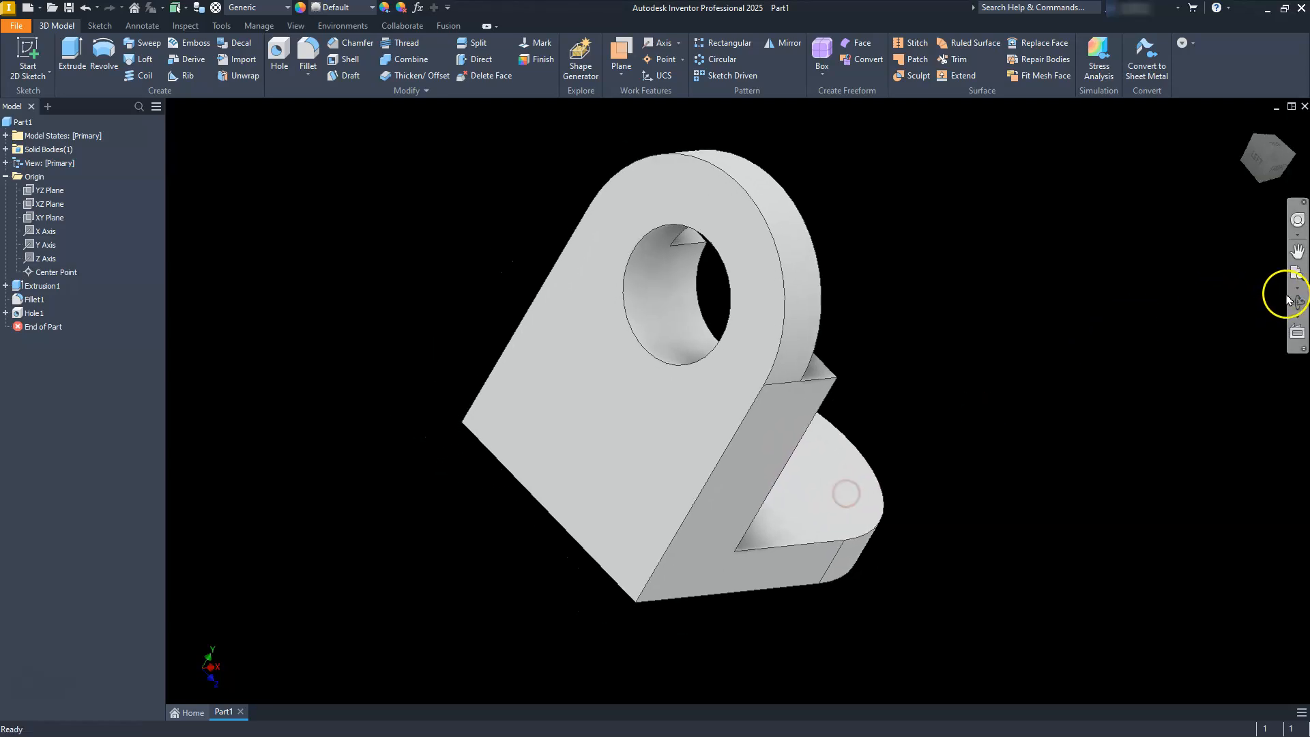
left_click(1296, 301)
left_click_drag(883, 468, 740, 437)
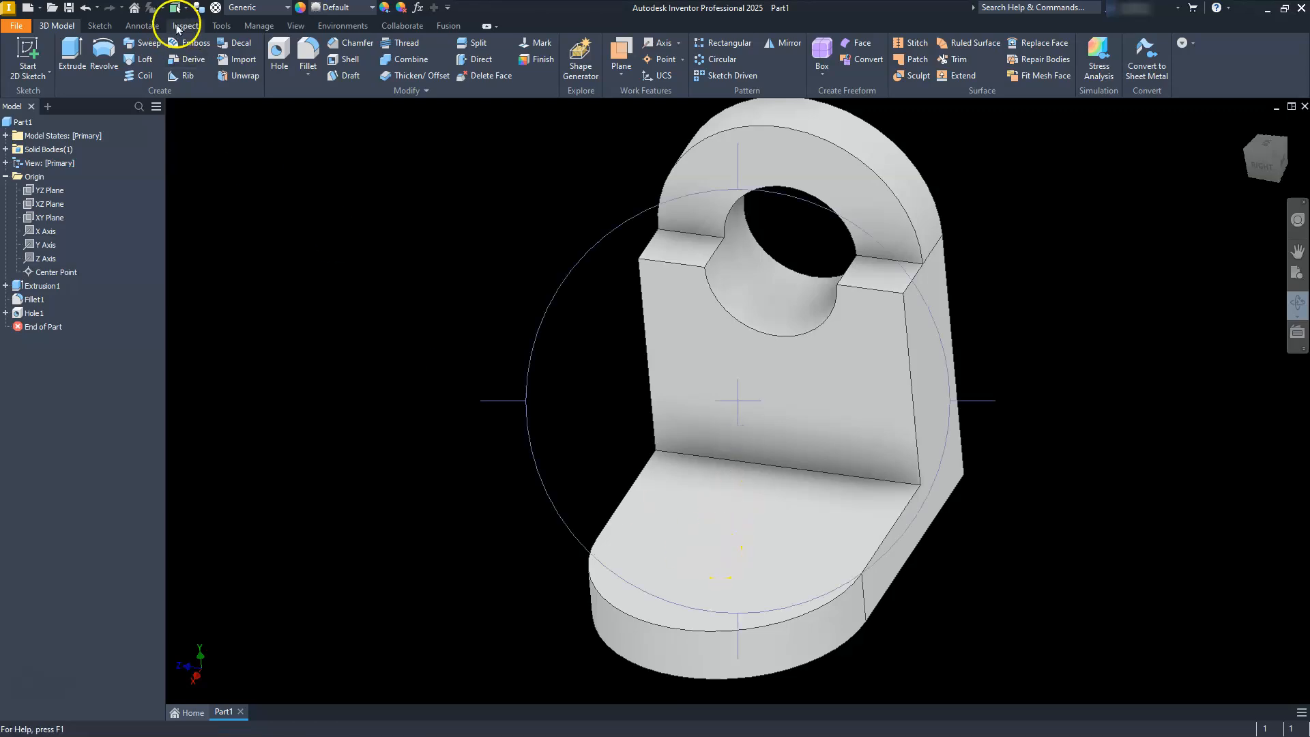
left_click(279, 51)
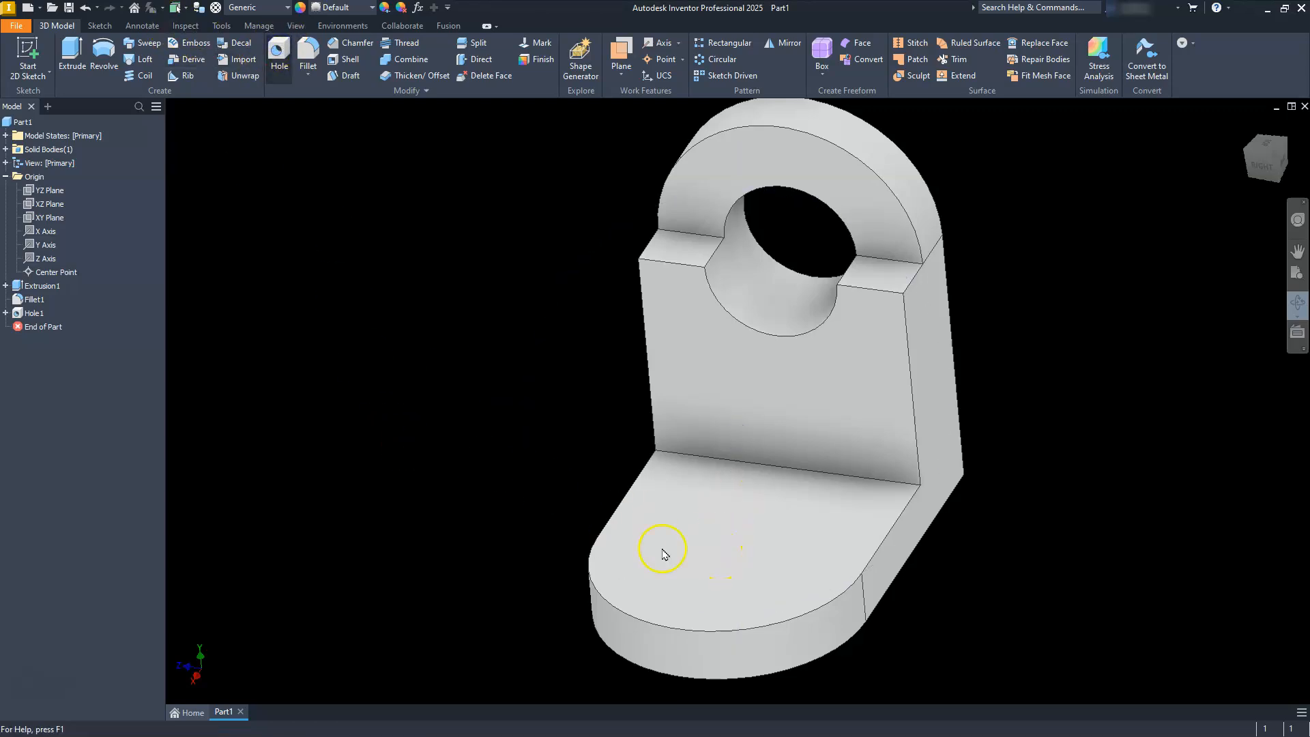
left_click(705, 574)
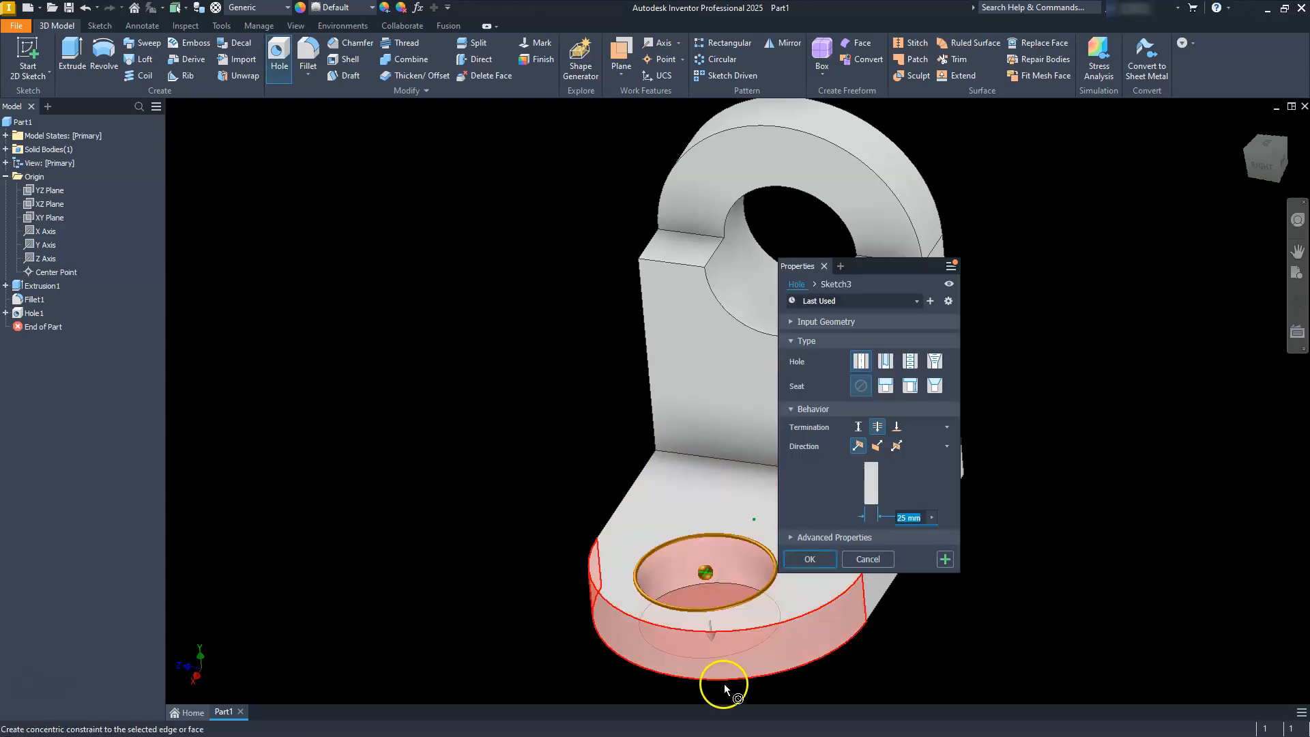
left_click(788, 637)
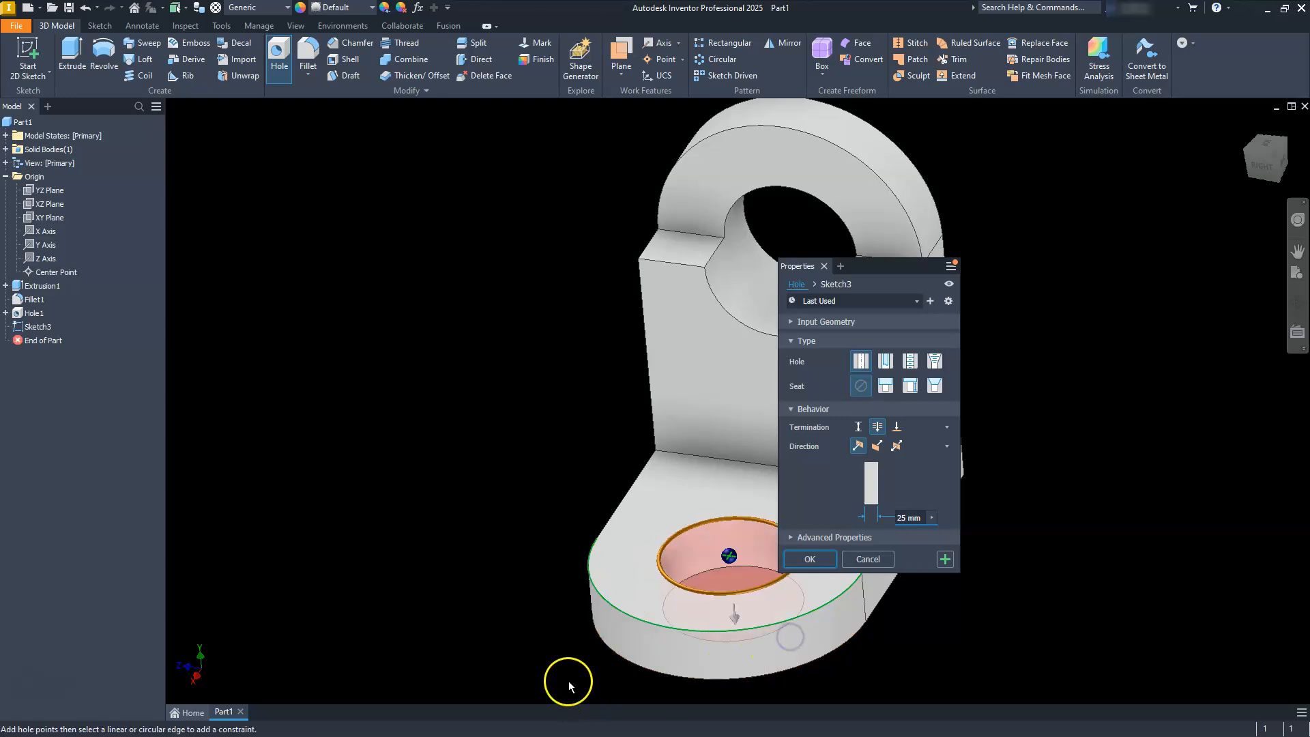
left_click(813, 559)
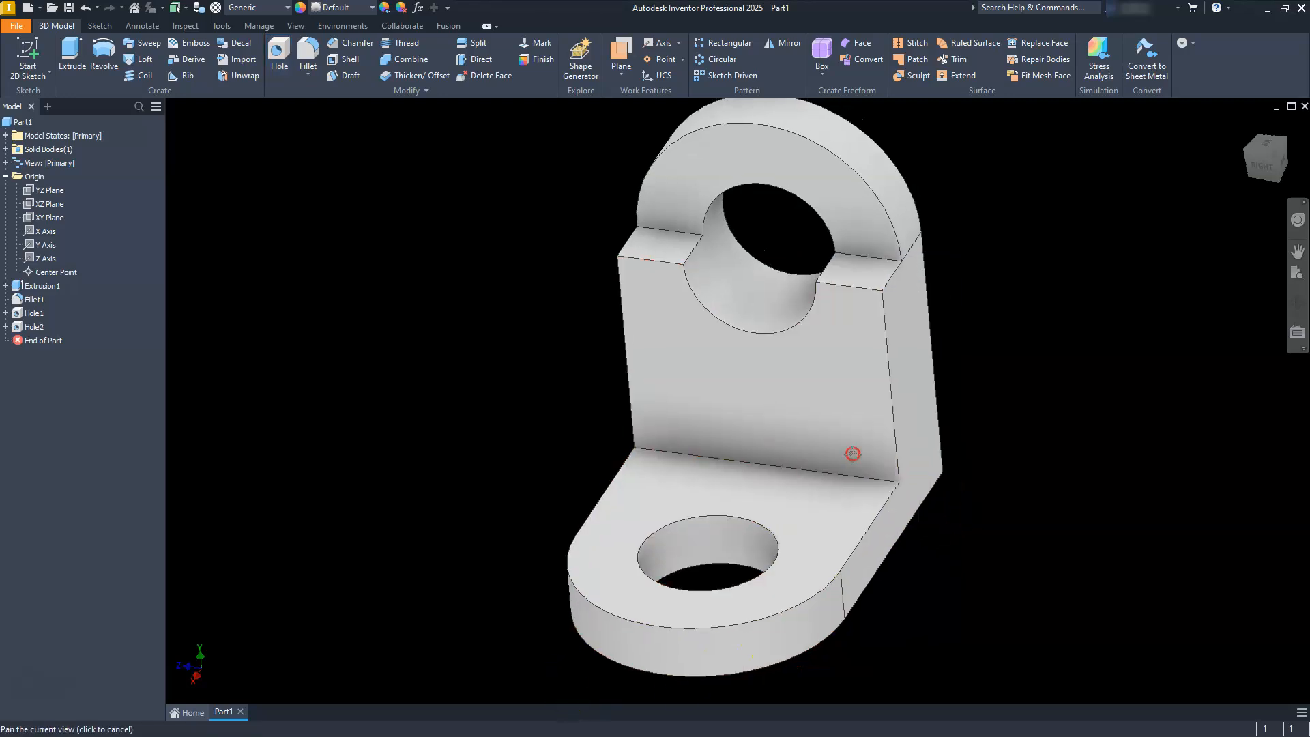
Save the bracket part as Part2.ipt in the bonus folder, replacing the existing file.
middle_click_drag(850, 453, 810, 444)
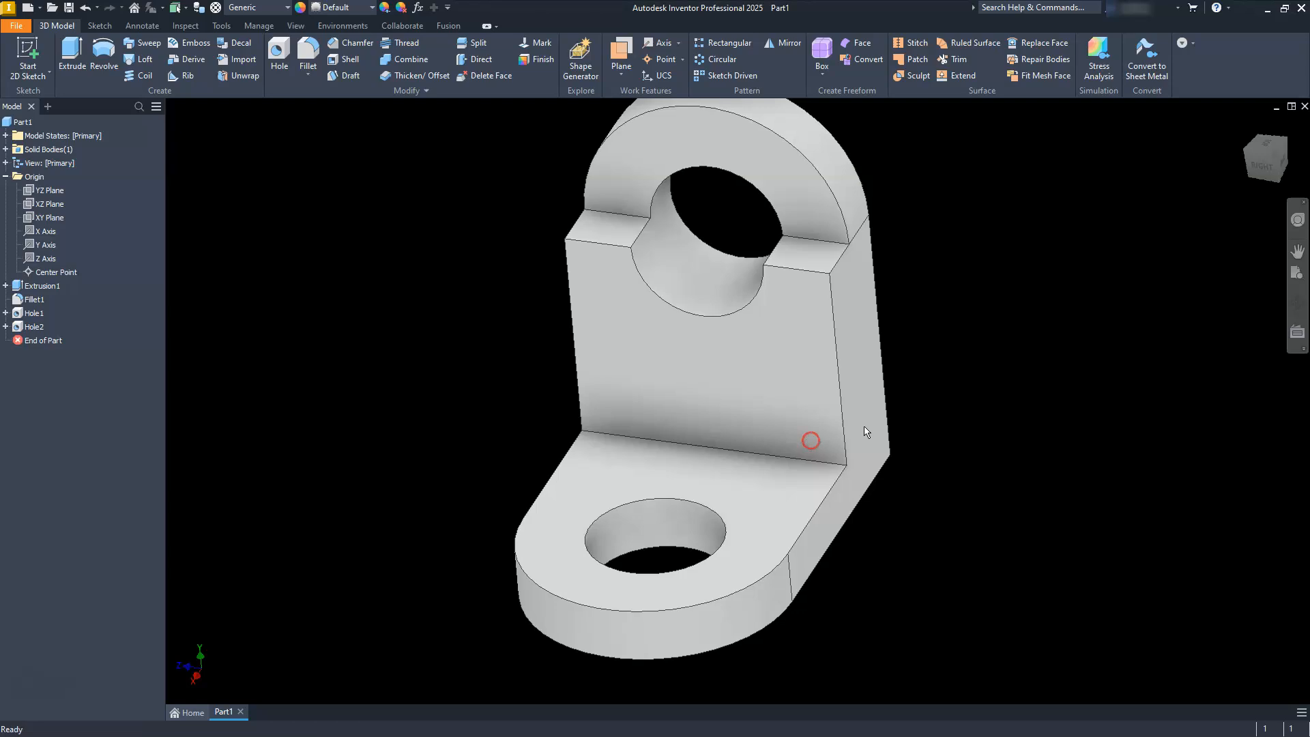
left_click(1282, 159)
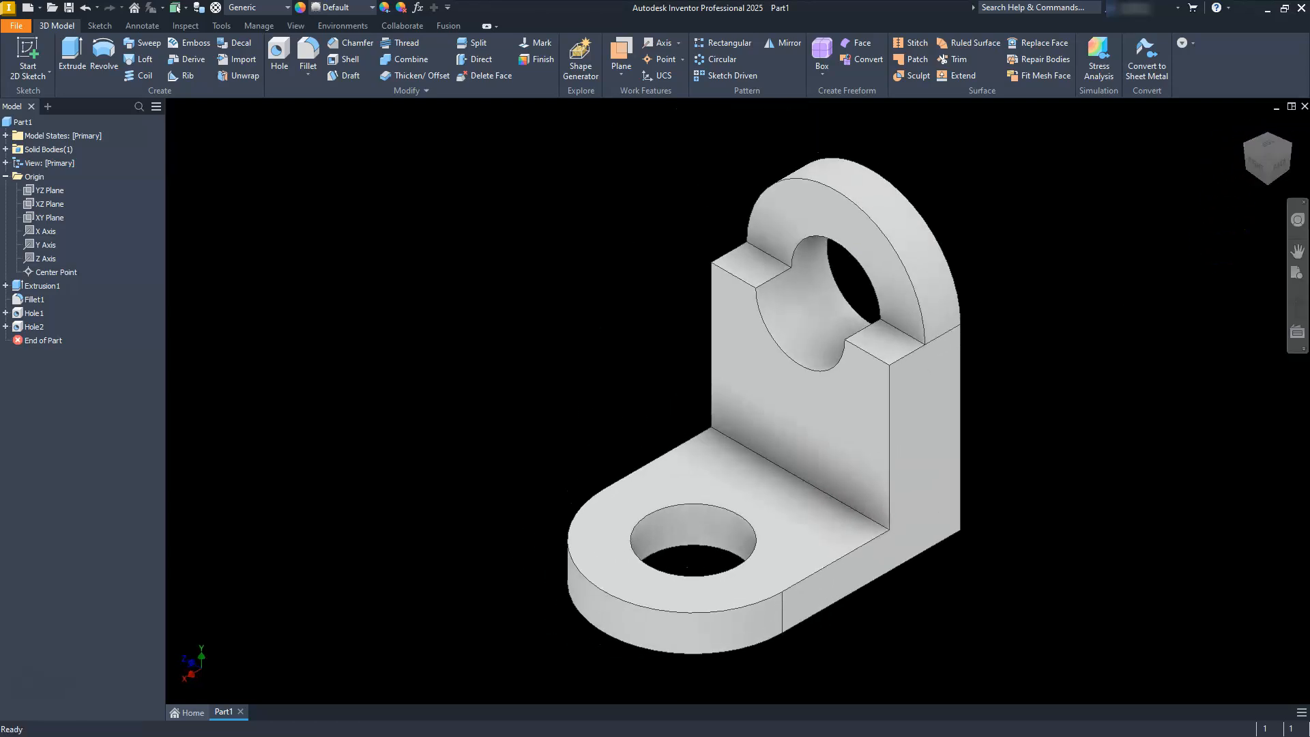
left_click(1245, 150)
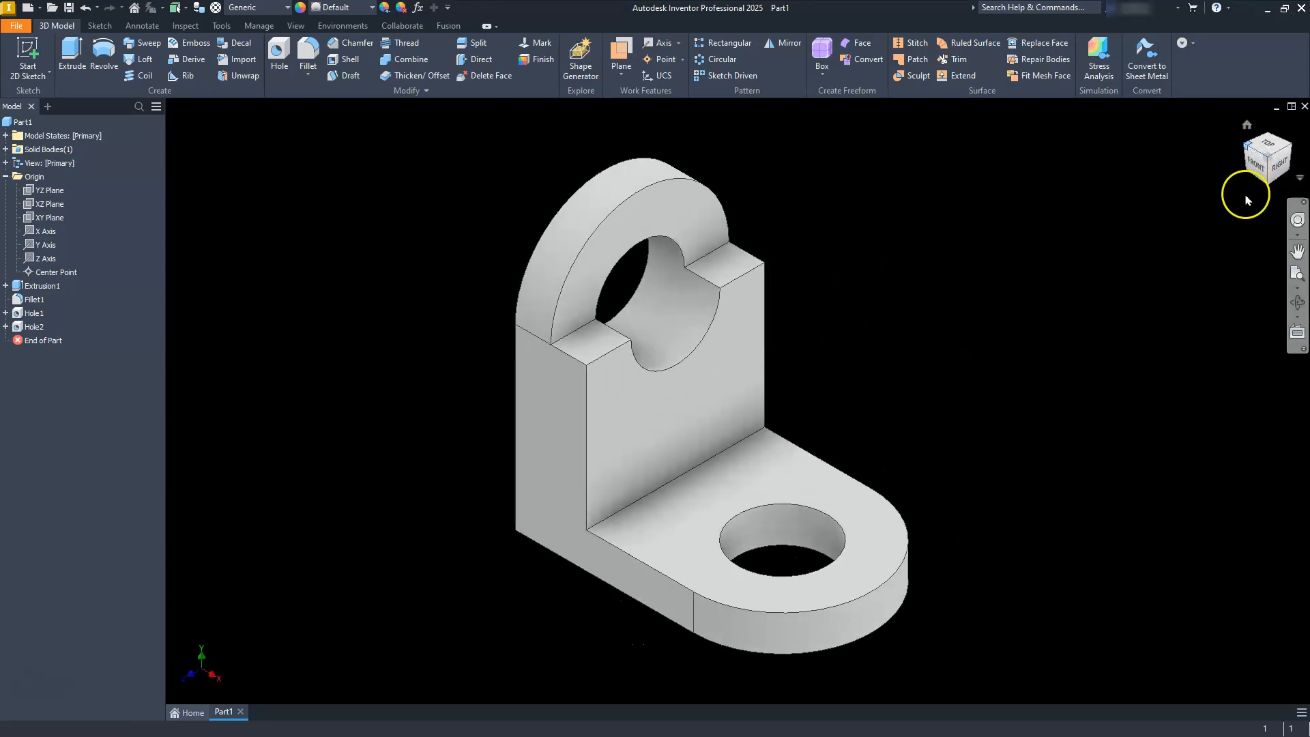
middle_click_drag(684, 480, 699, 470)
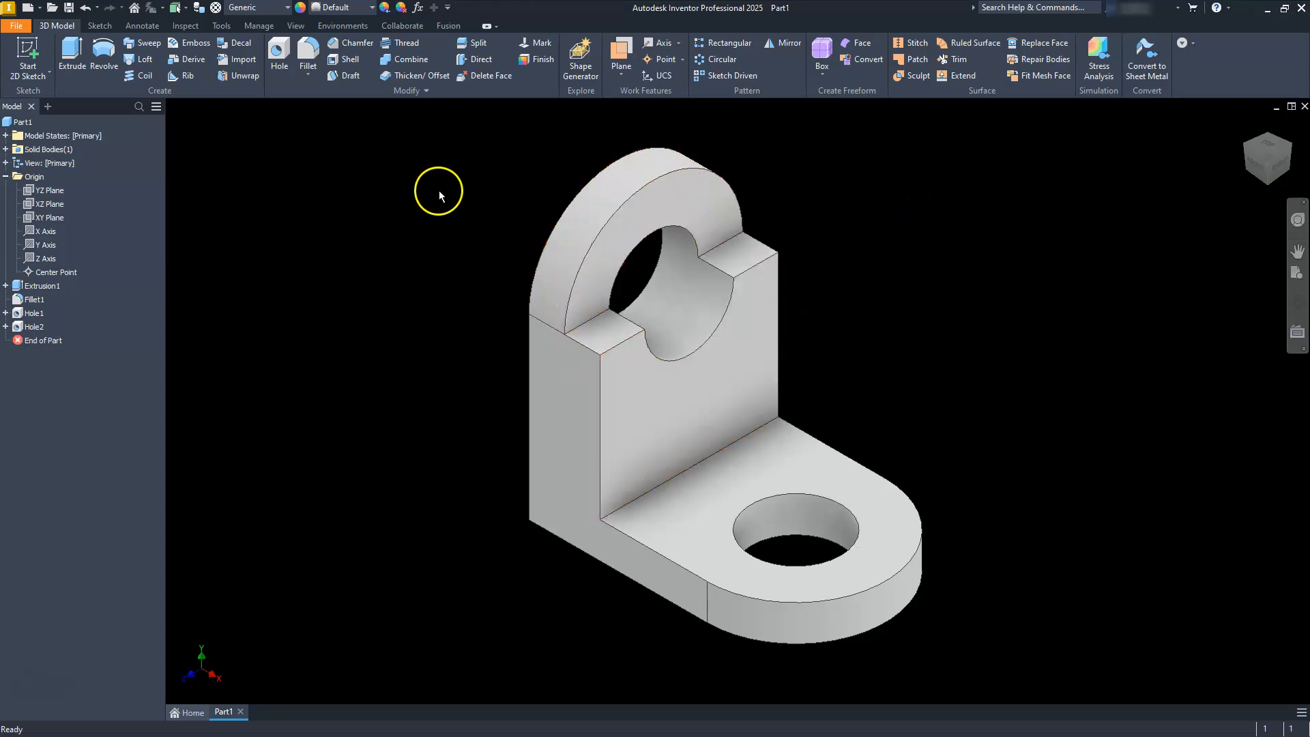
left_click(69, 7)
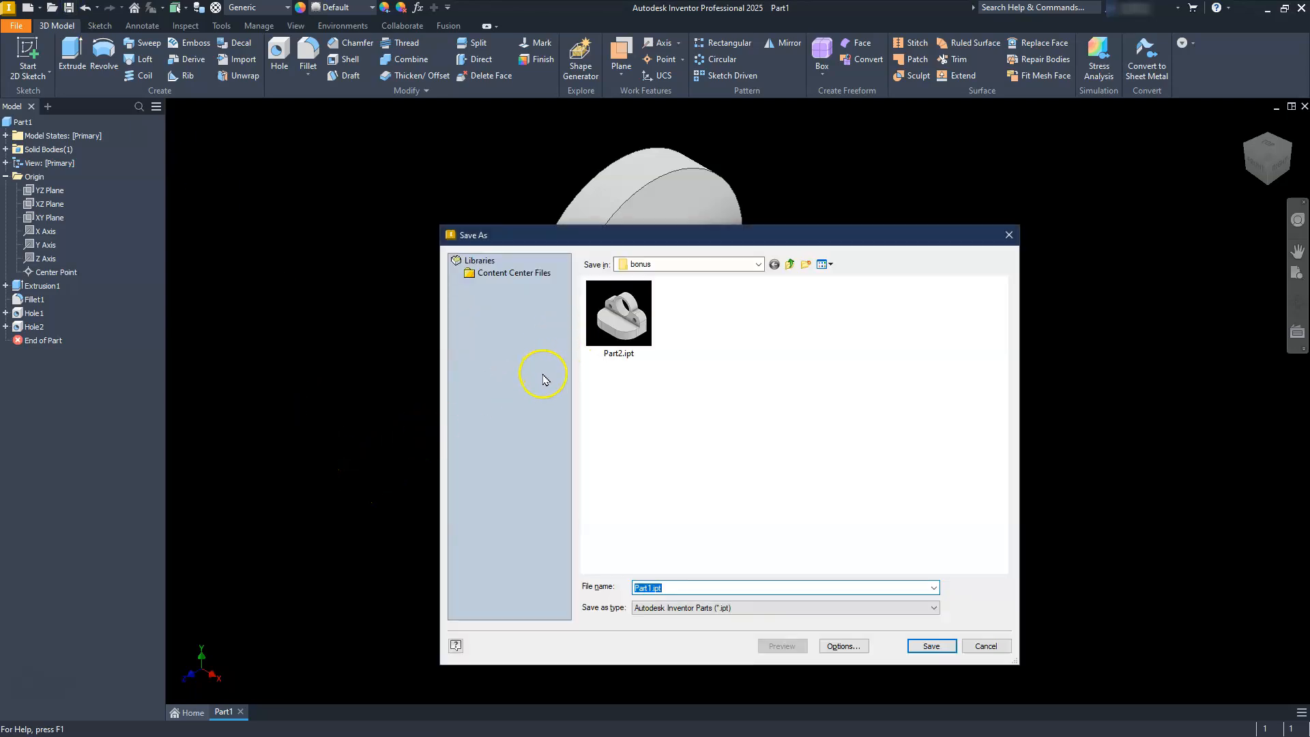
left_click(617, 319)
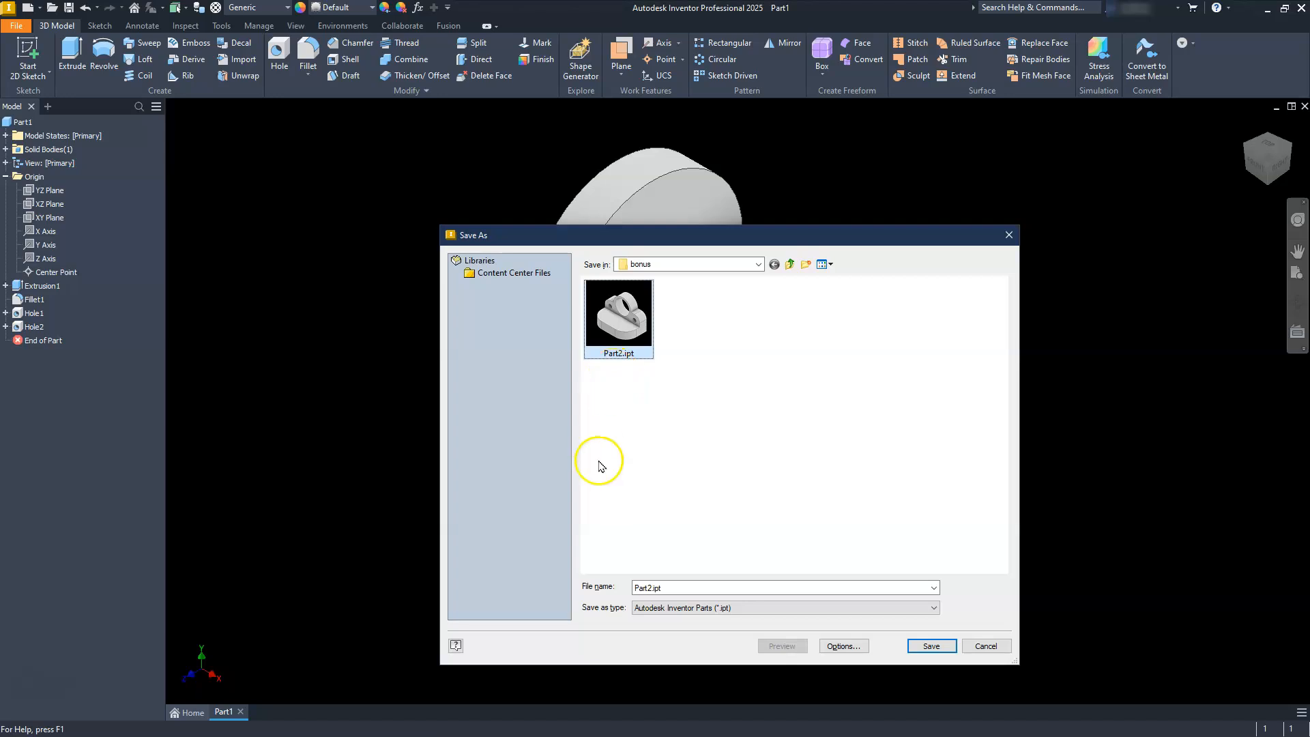
left_click(920, 651)
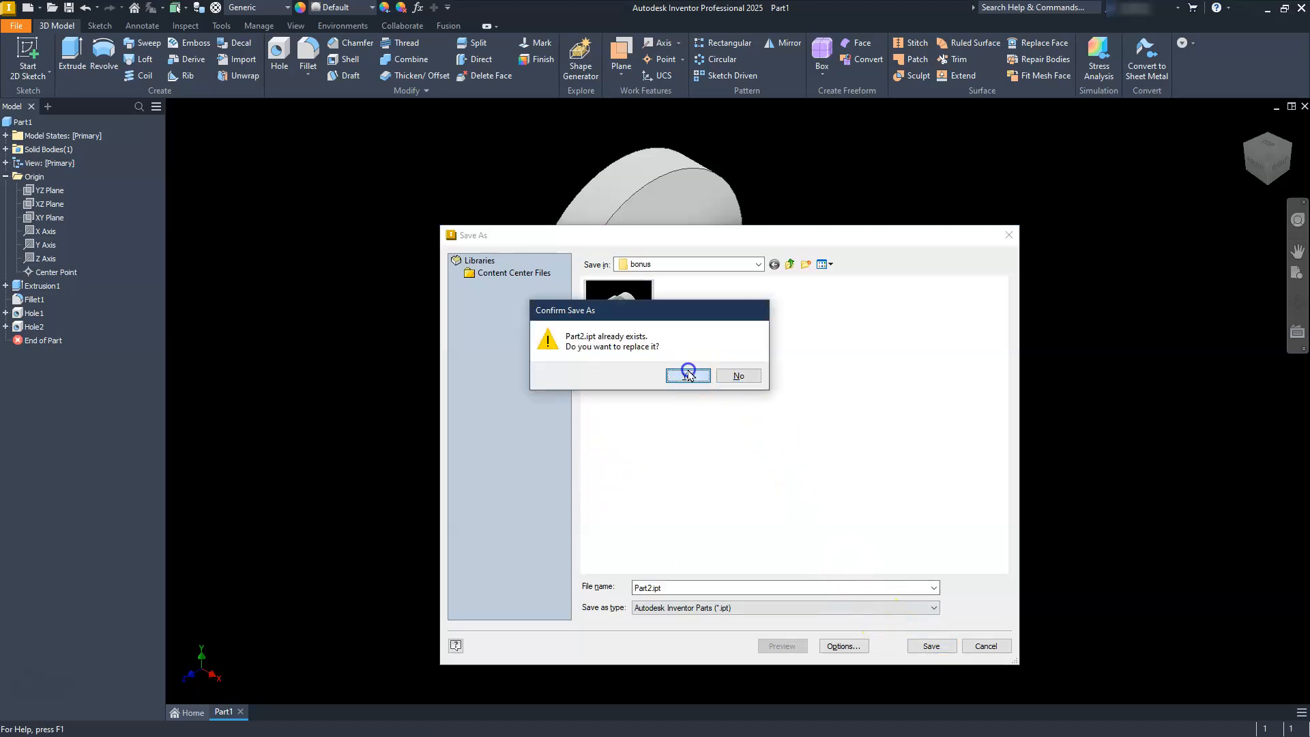
left_click(687, 375)
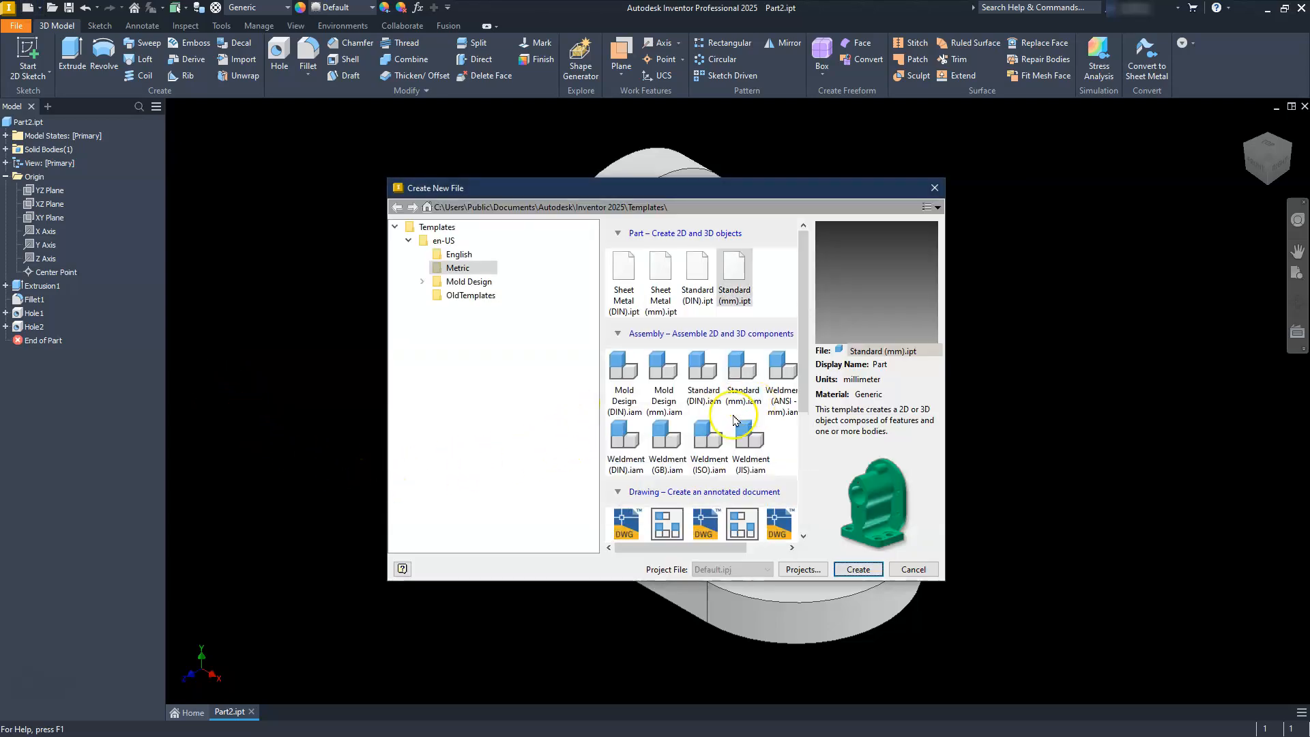
Create a new metric drawing from the ANSI (mm).idw template.
scroll(641, 481, "down", 4)
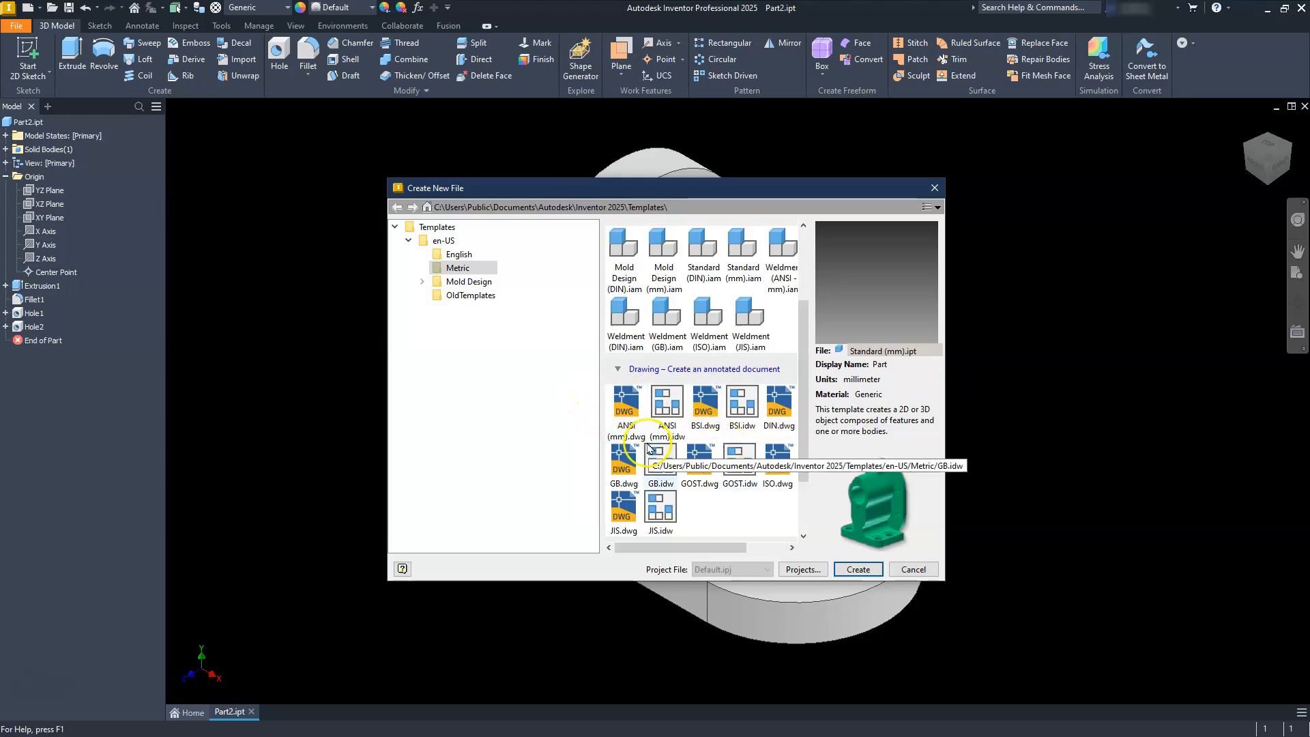
left_click(665, 407)
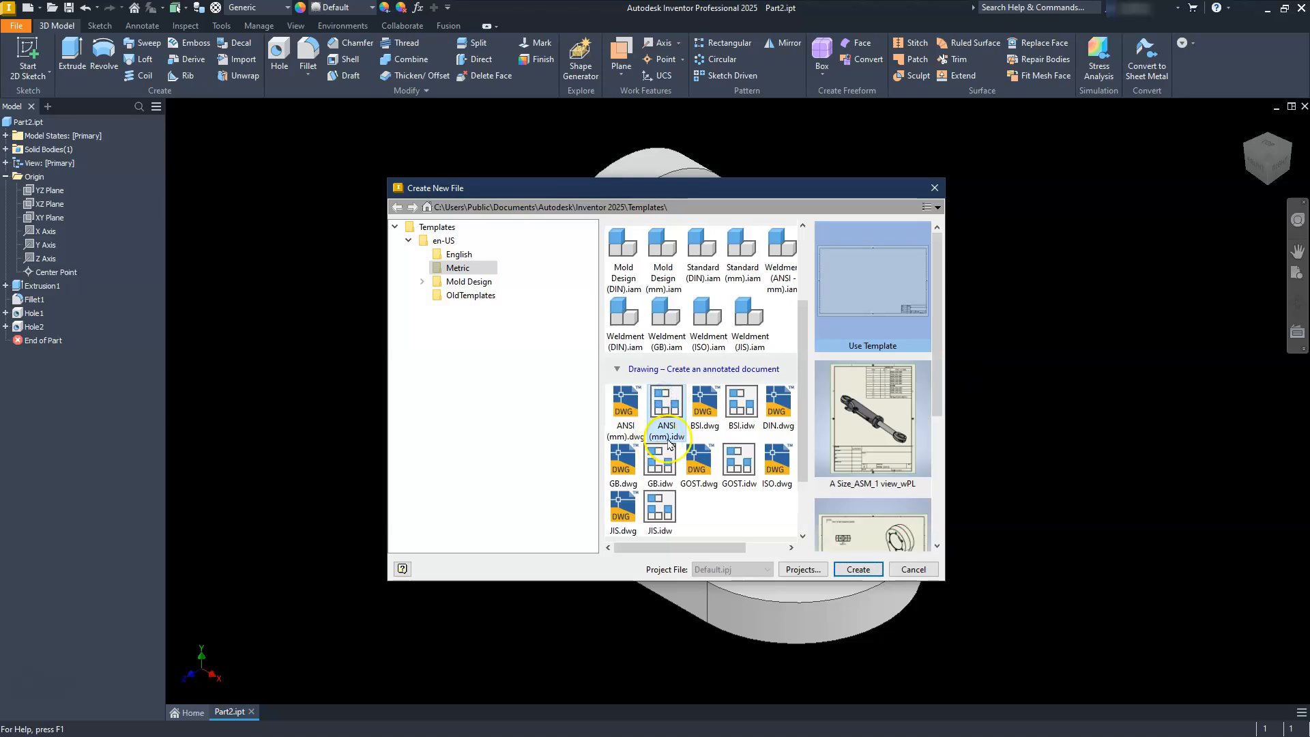
left_click(858, 569)
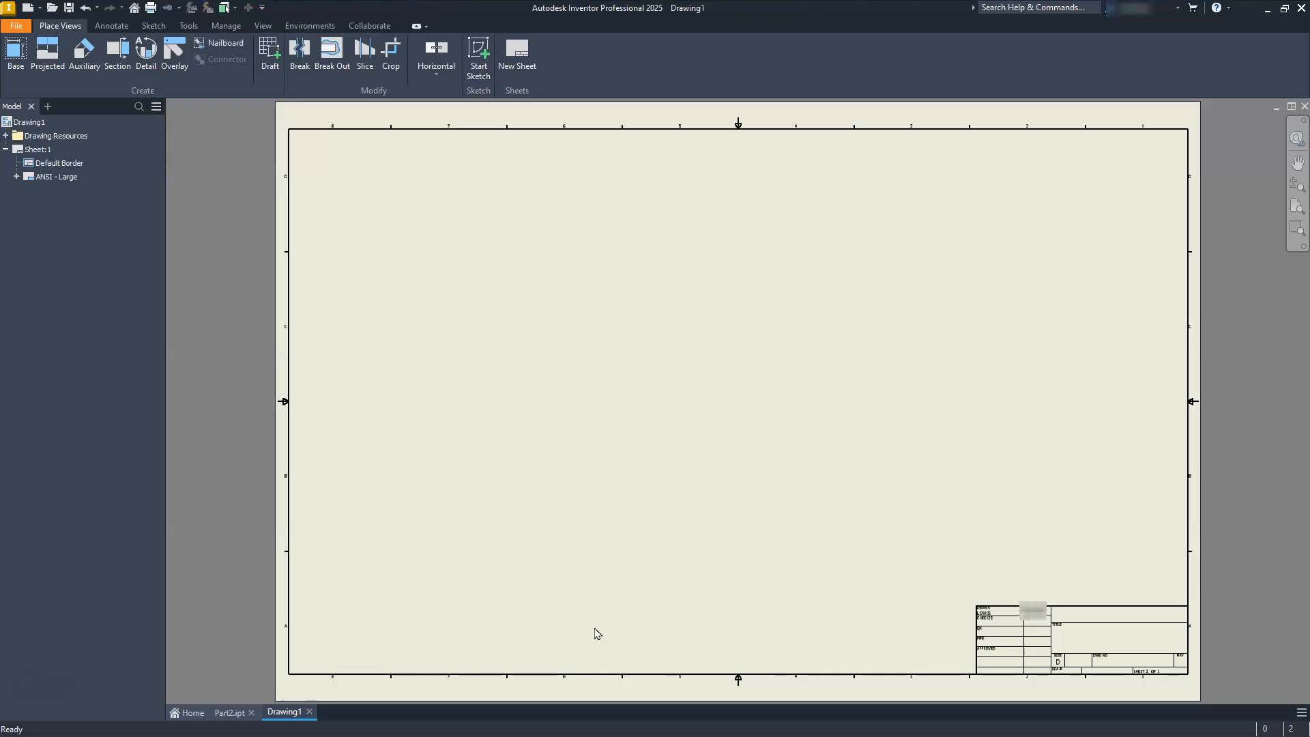
Delete the ANSI - Large title block from the drawing sheet.
left_click(49, 165)
left_click(48, 178)
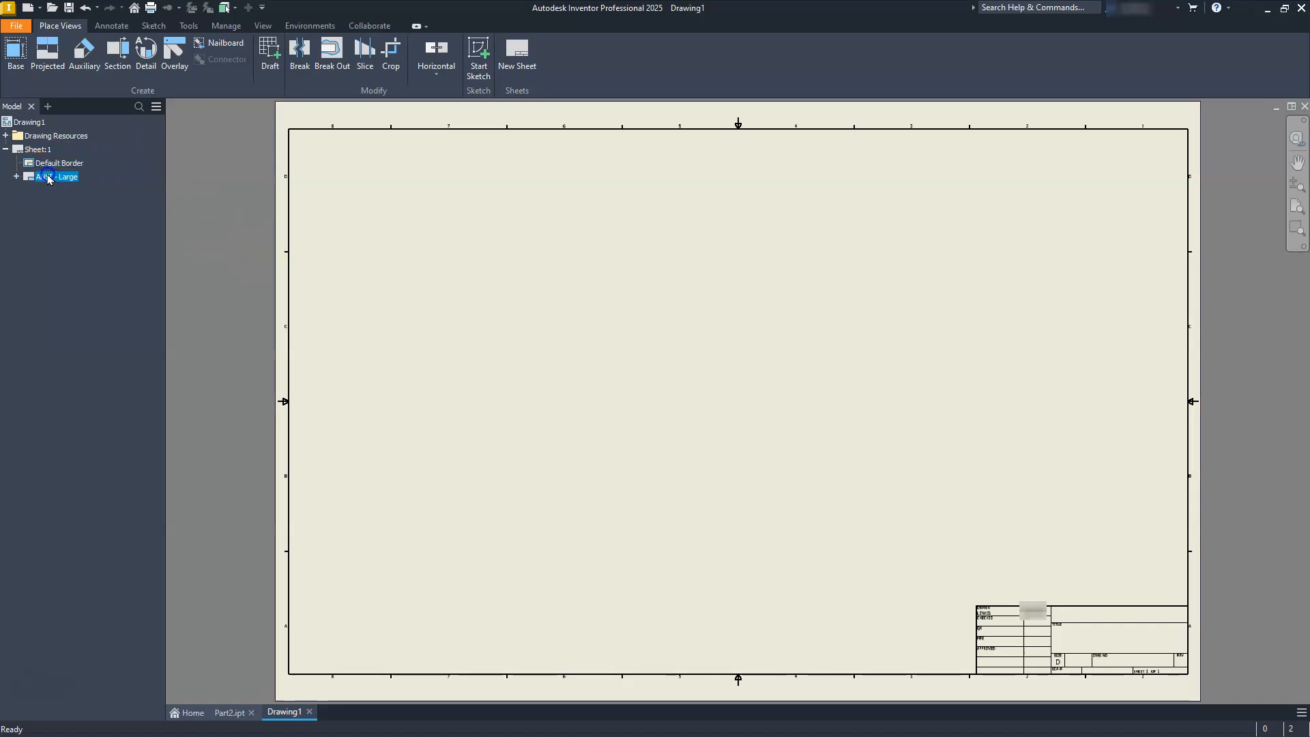
right_click(48, 179)
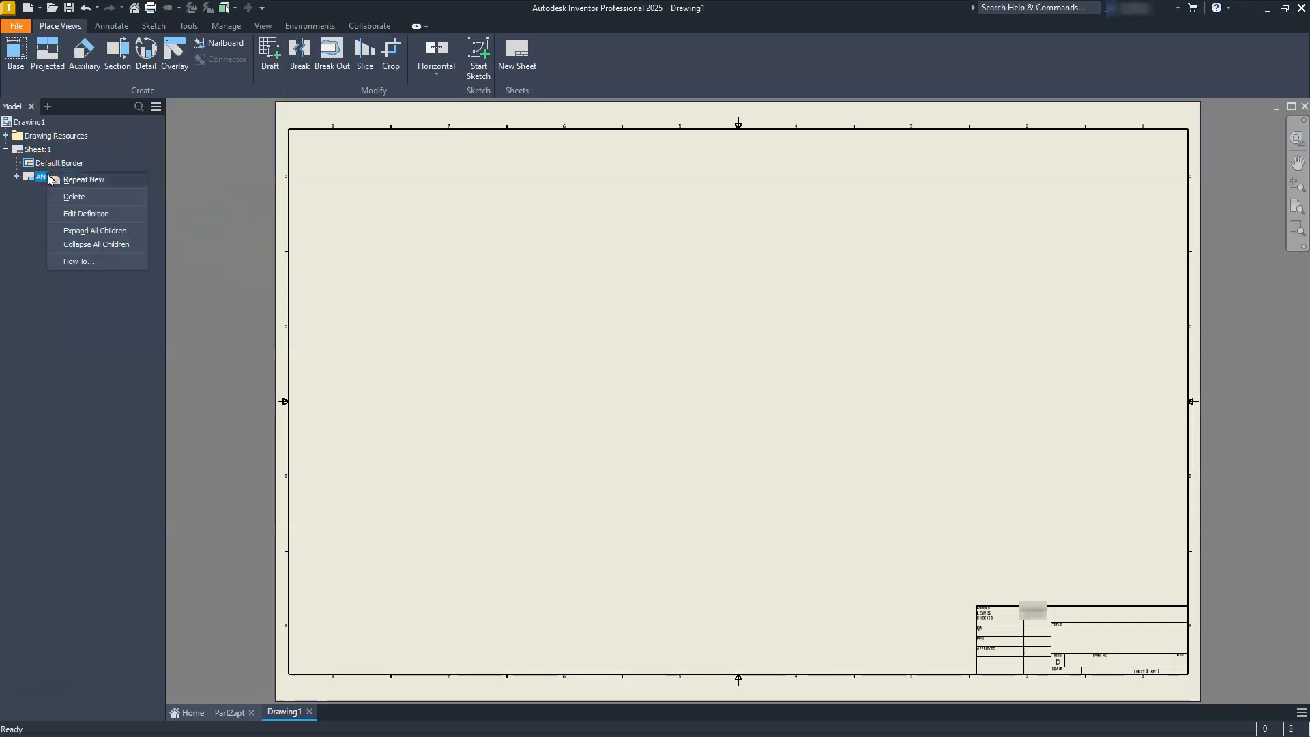
left_click(69, 196)
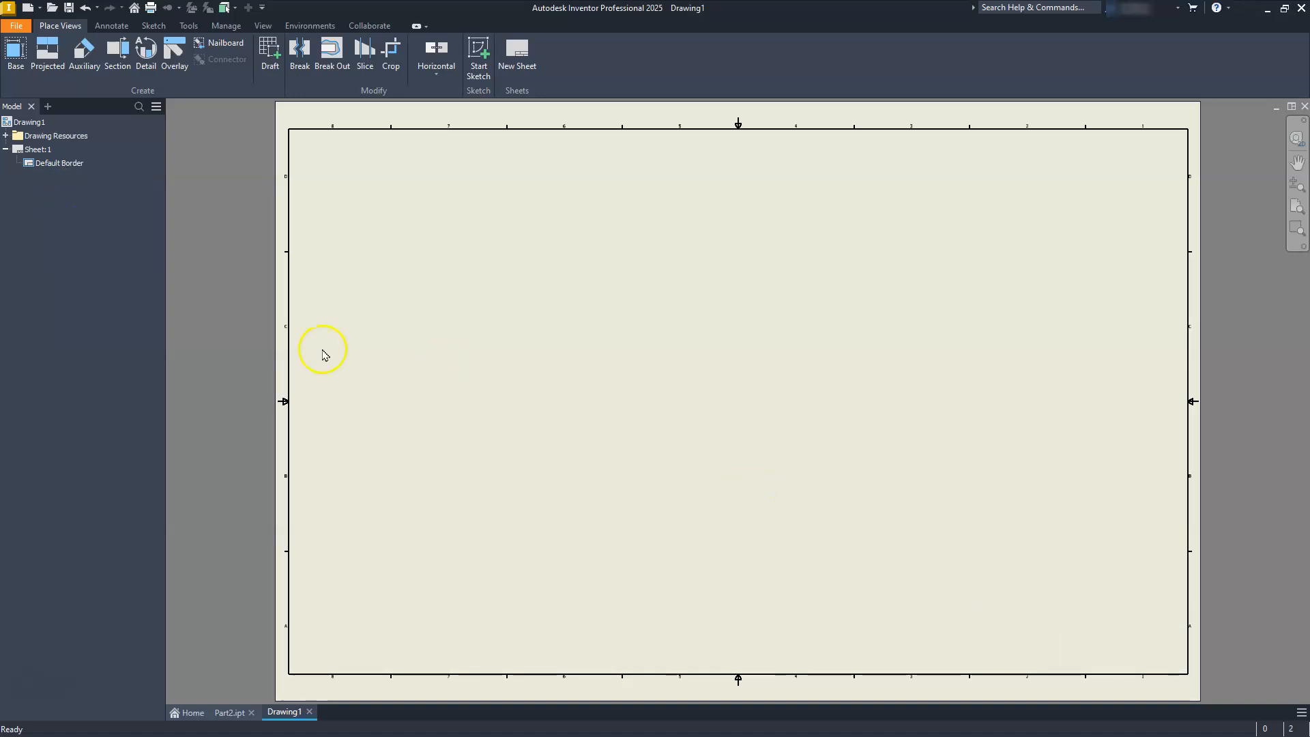
Change the drawing sheet's size to B.
left_click(31, 150)
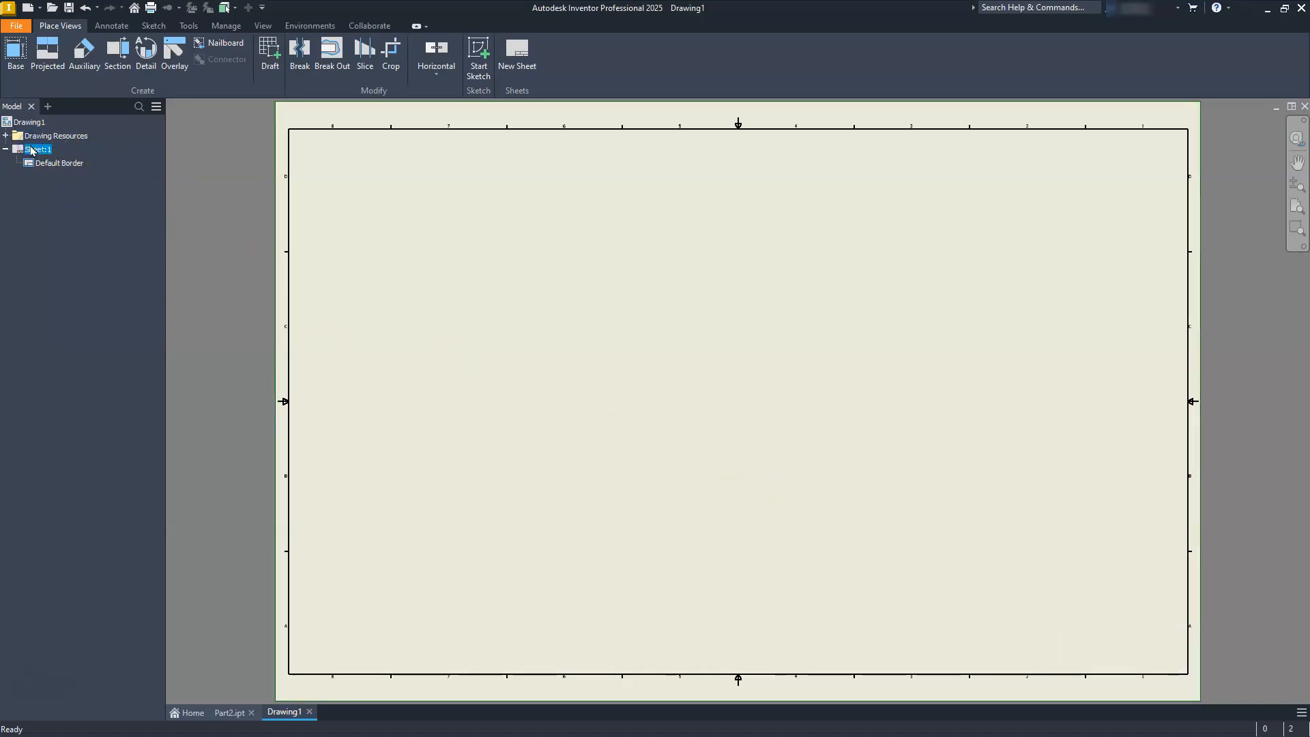
right_click(32, 150)
left_click(71, 286)
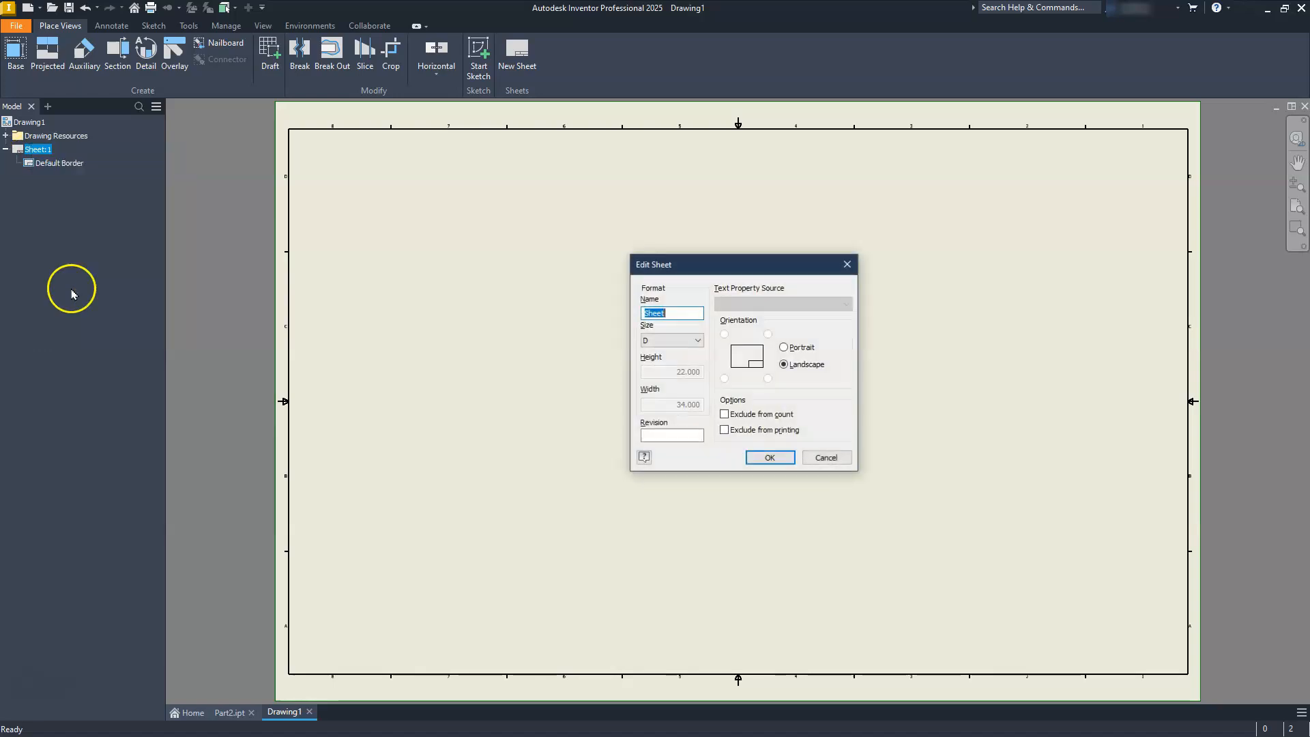
left_click(691, 341)
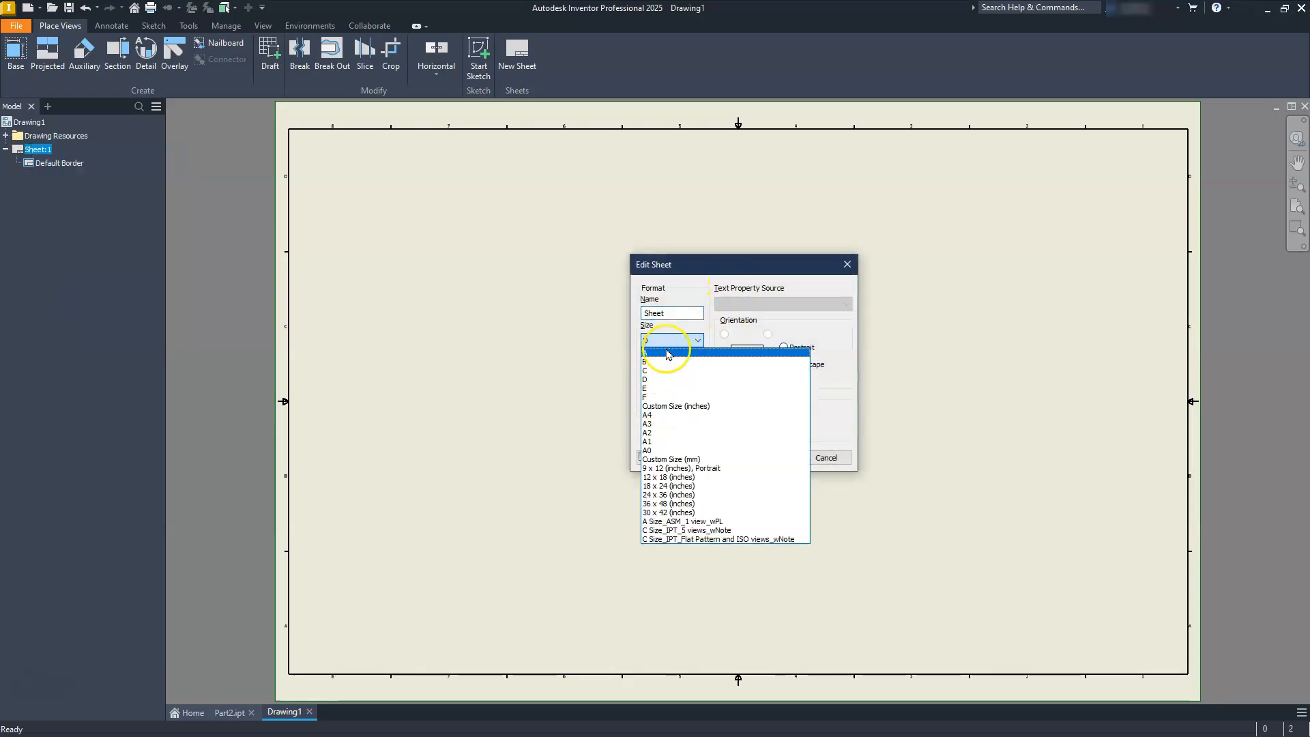
left_click(665, 362)
left_click(761, 466)
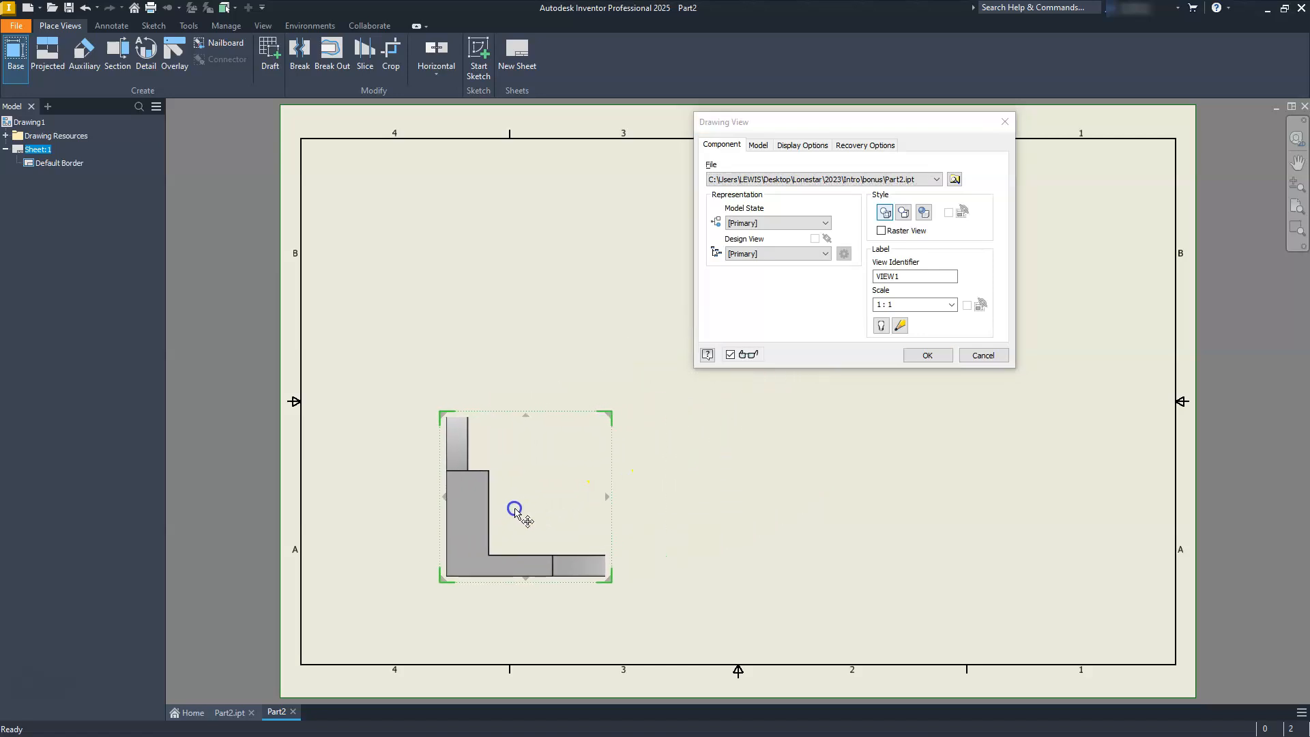
Place a 1:1 front base view of Part2.ipt with projected top, right-side and isometric views, spacing the side view farther from the front view.
left_click(491, 538)
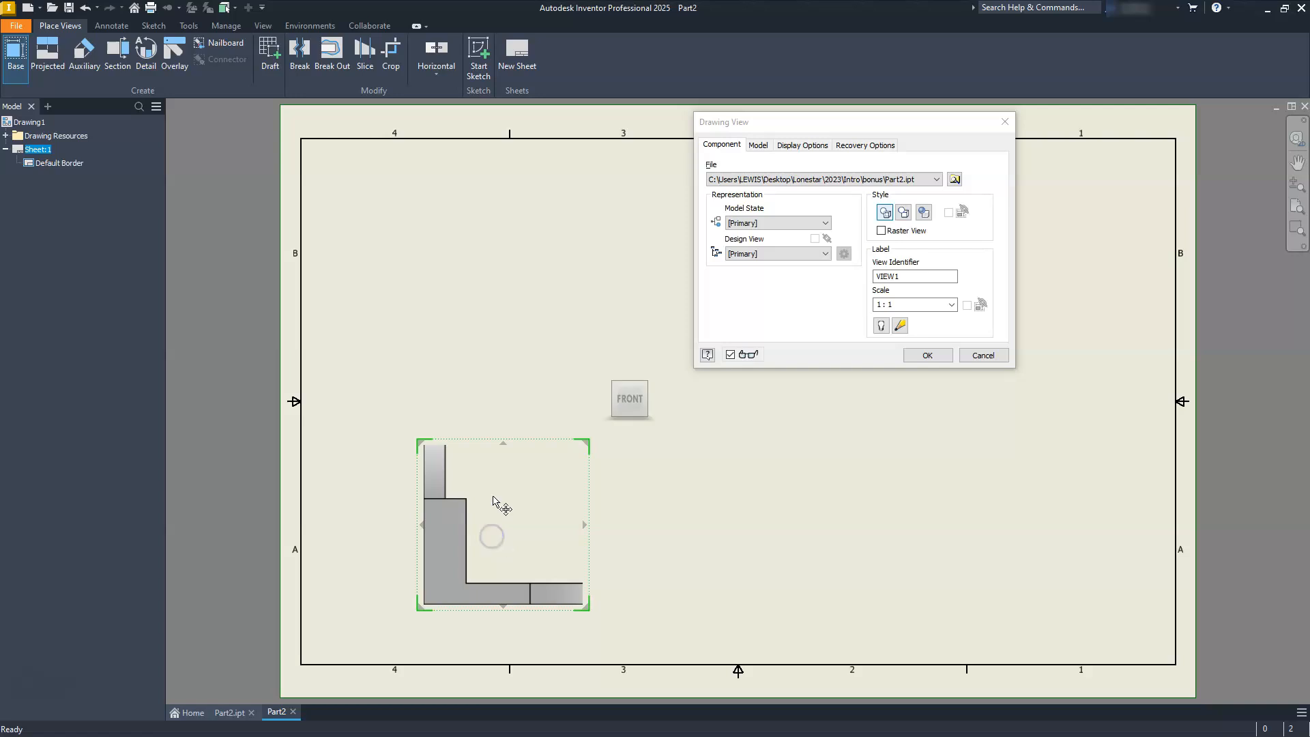
left_click(500, 273)
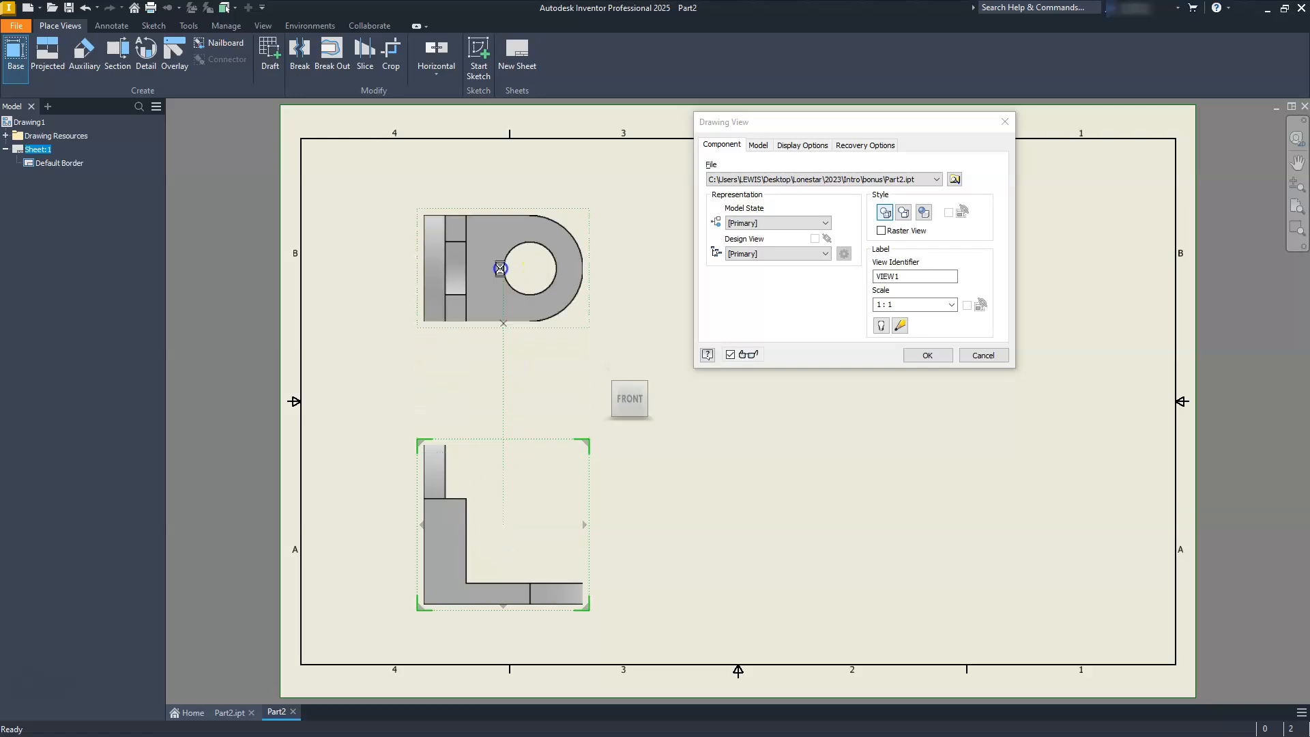
left_click(735, 546)
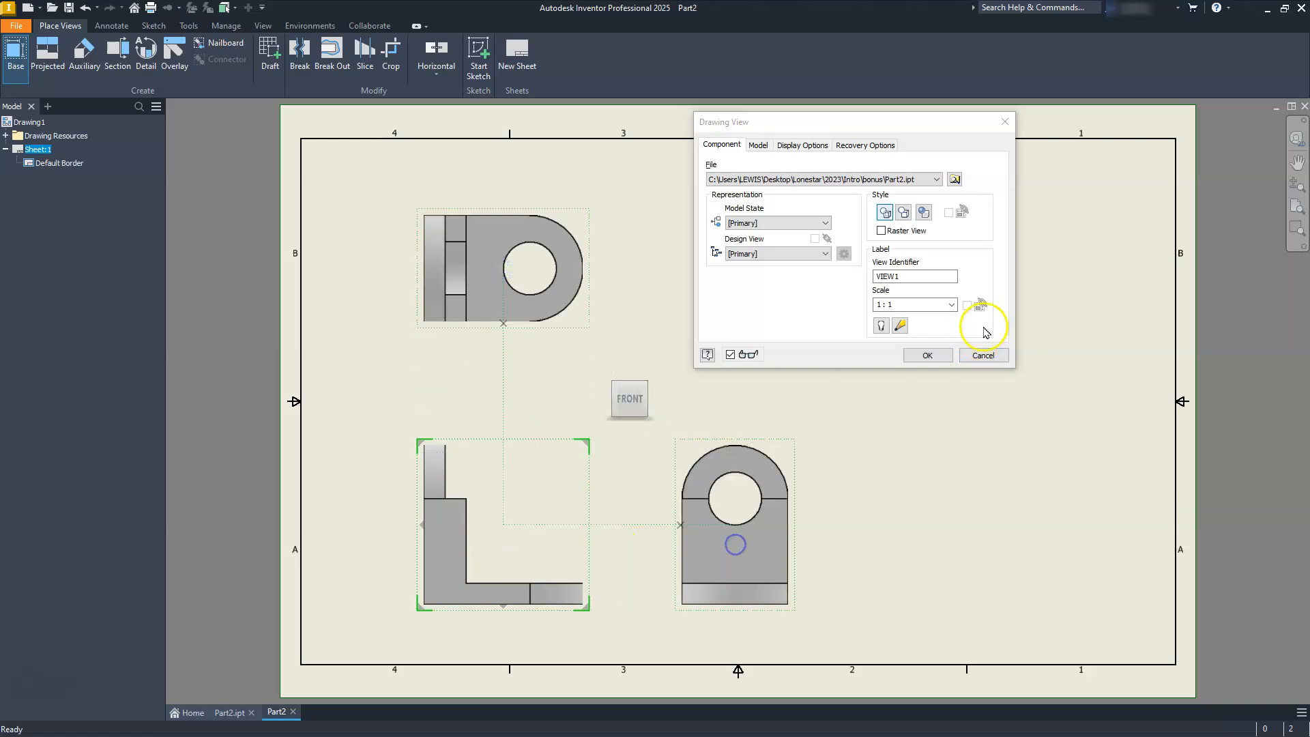
left_click(1066, 274)
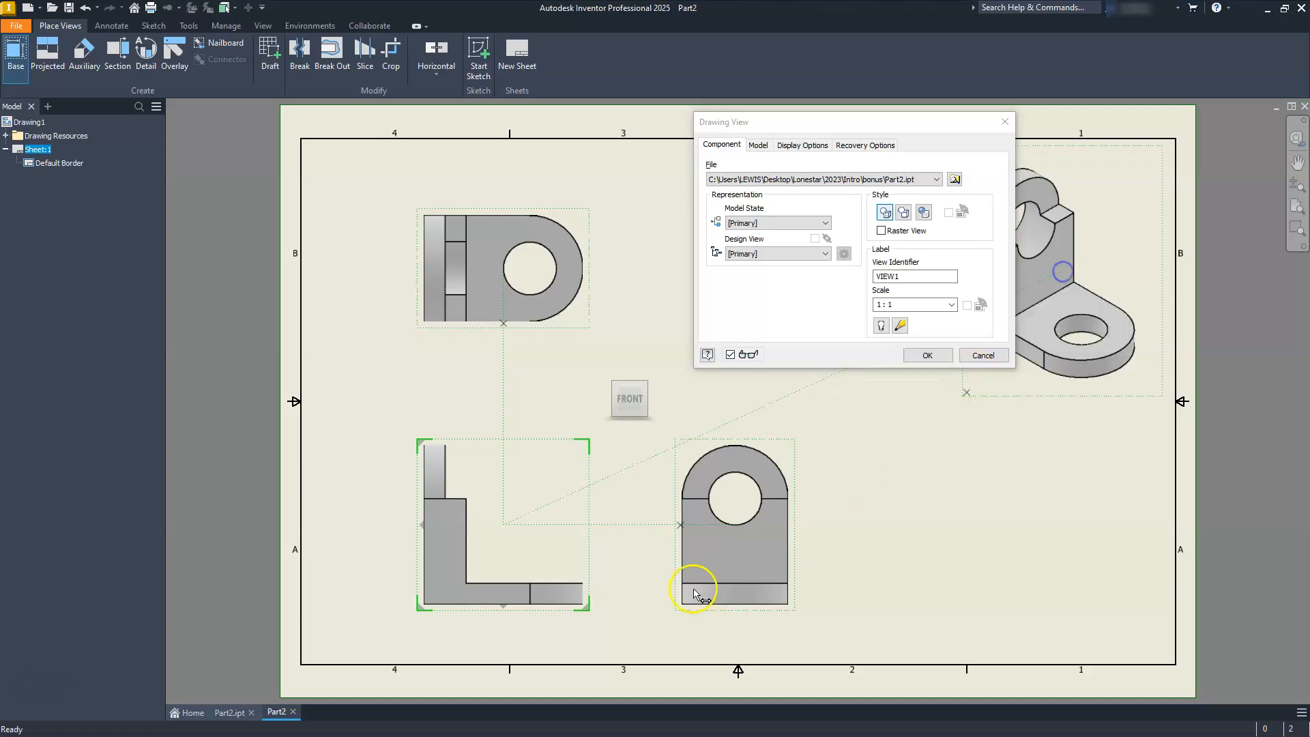
left_click(922, 356)
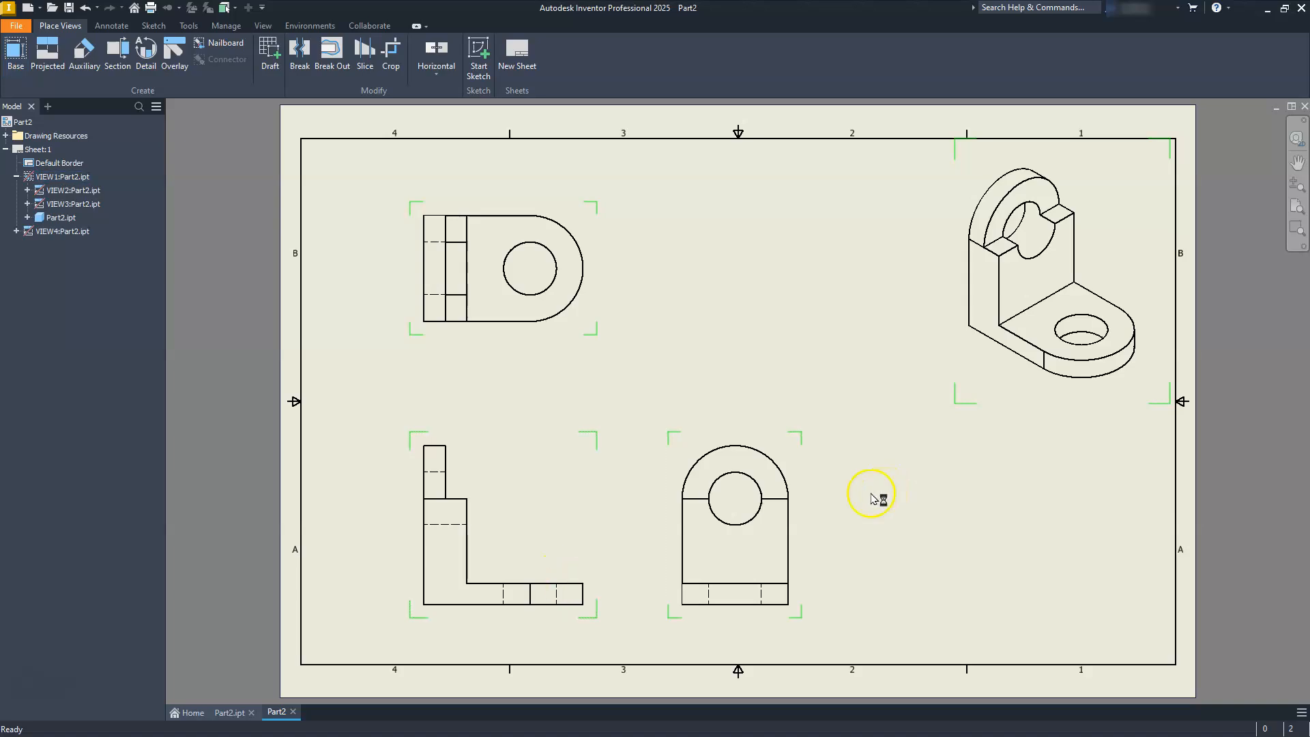
left_click_drag(805, 513, 873, 506)
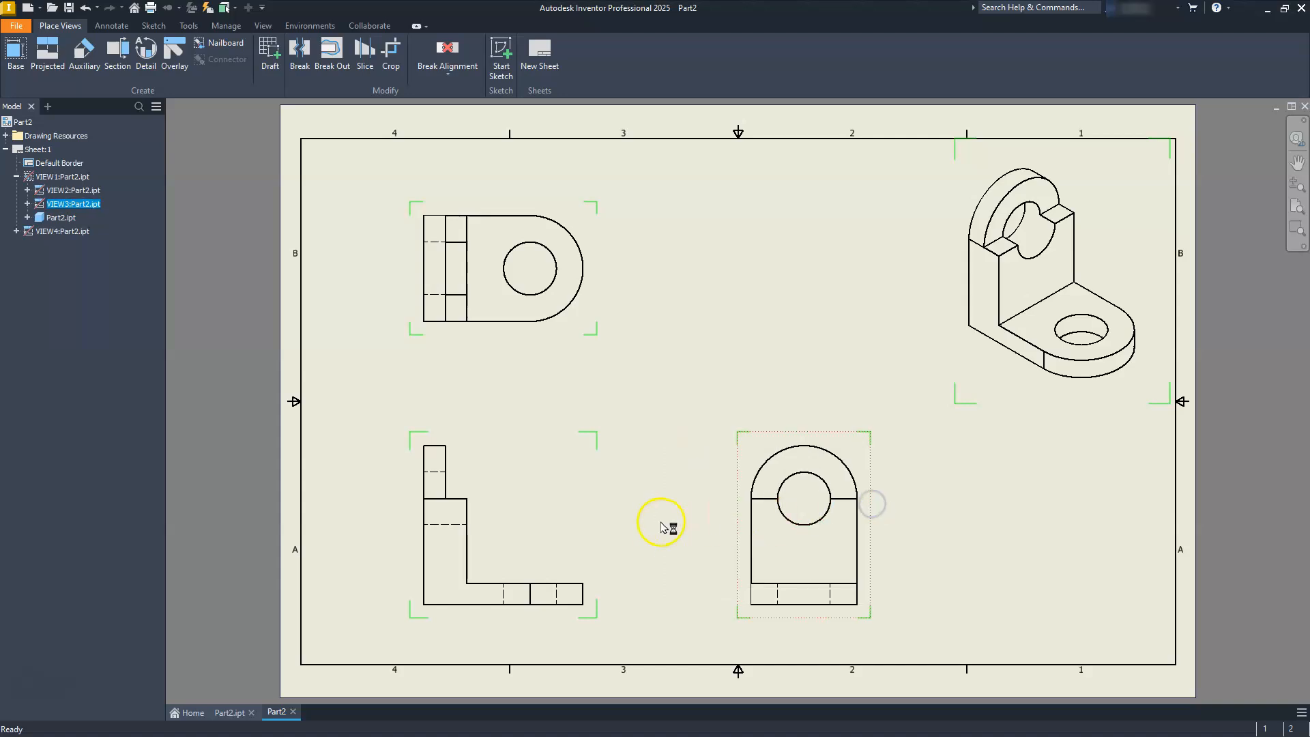
Add center marks to the rounded outer arcs of the top view and the right-side view.
left_click(103, 27)
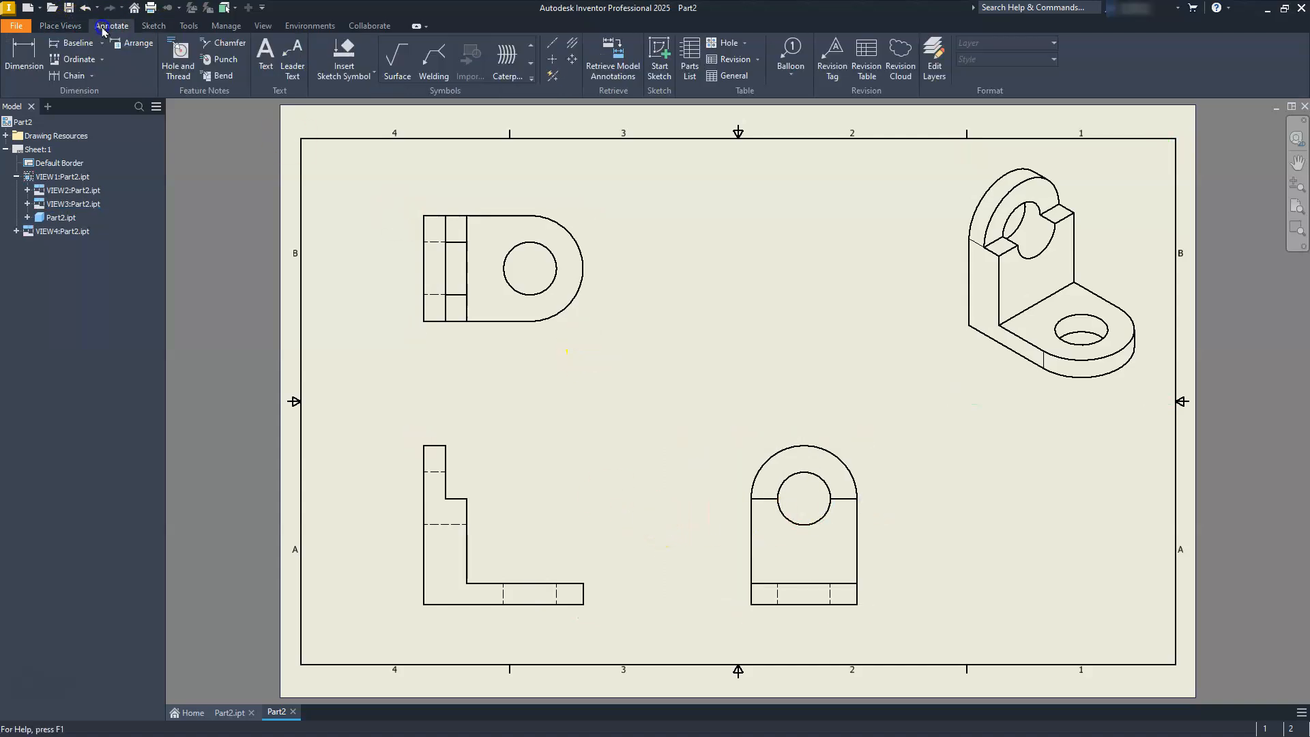
left_click(552, 59)
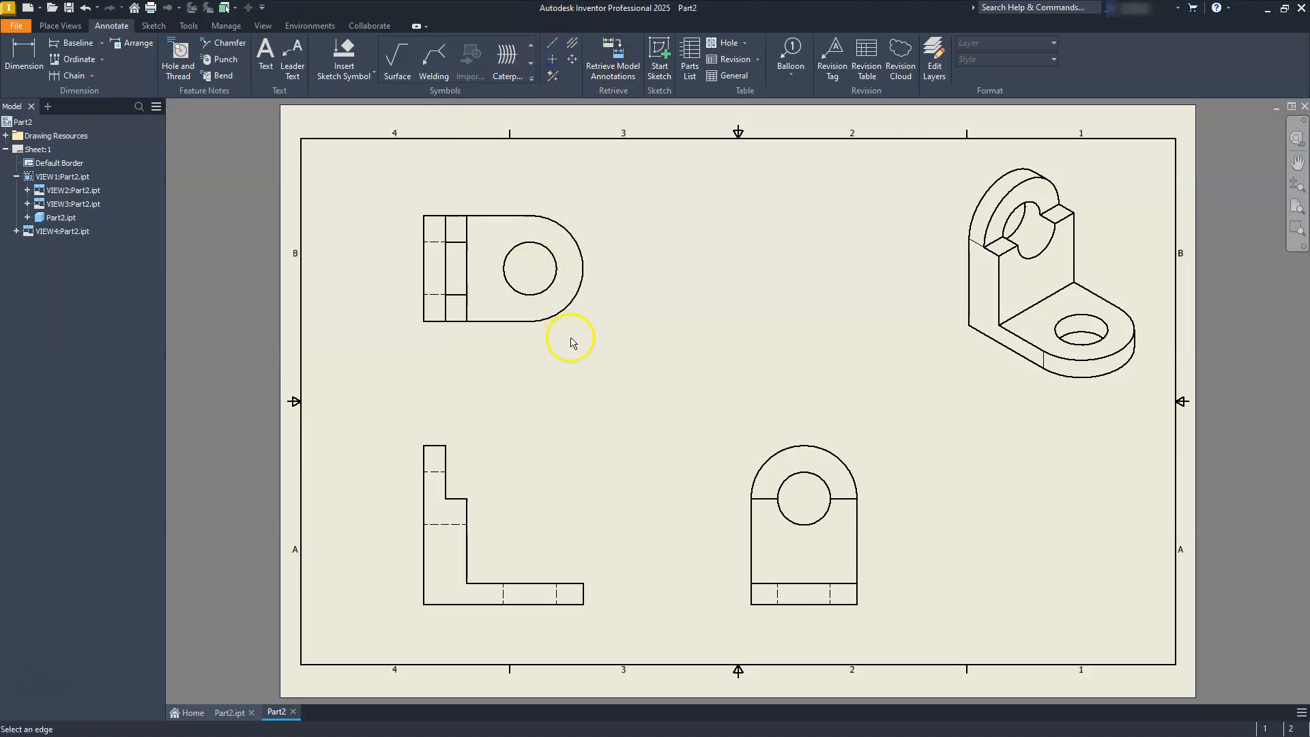
left_click(568, 303)
left_click(780, 450)
key("Escape")
Extend the top view's horizontal center mark line across the bracket and just past its straight back edge.
middle_click_drag(524, 332, 752, 342)
scroll(750, 341, "down", 3)
scroll(750, 341, "up", 5)
middle_click_drag(719, 267, 735, 436)
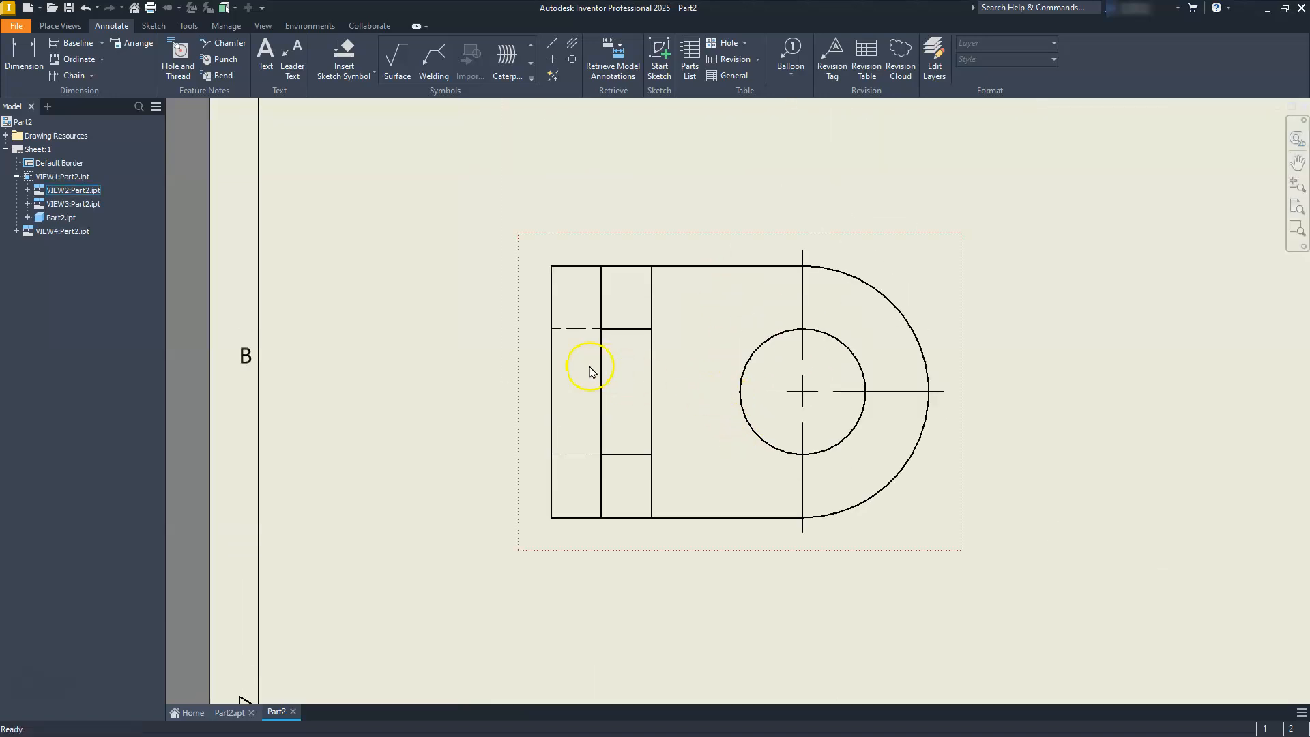
left_click(787, 391)
left_click_drag(787, 391, 667, 410)
left_click_drag(551, 423, 504, 425)
Extend the right-side view's vertical center mark line down through the foot and just past its lower edge.
scroll(641, 311, "down", 5)
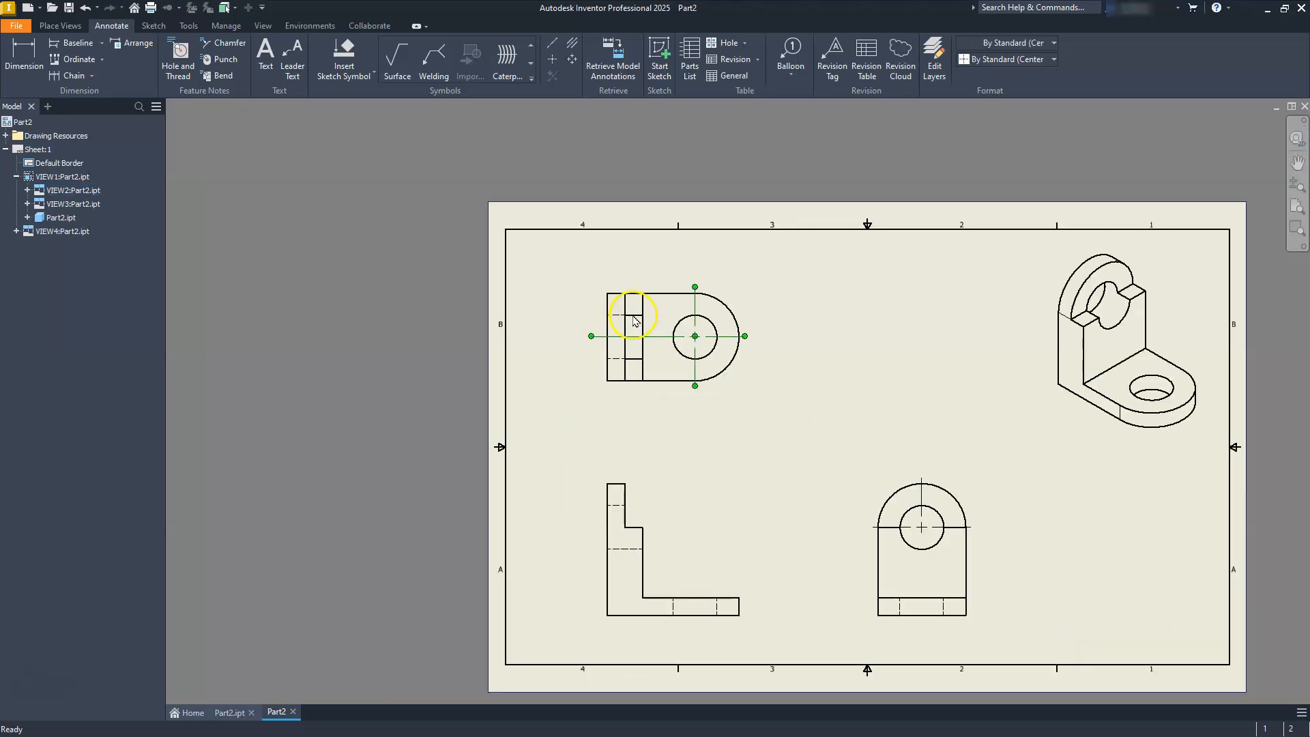
scroll(772, 536, "up", 6)
mouse_move(784, 483)
middle_mouse_down()
mouse_move(628, 471)
mouse_move(577, 430)
middle_mouse_up()
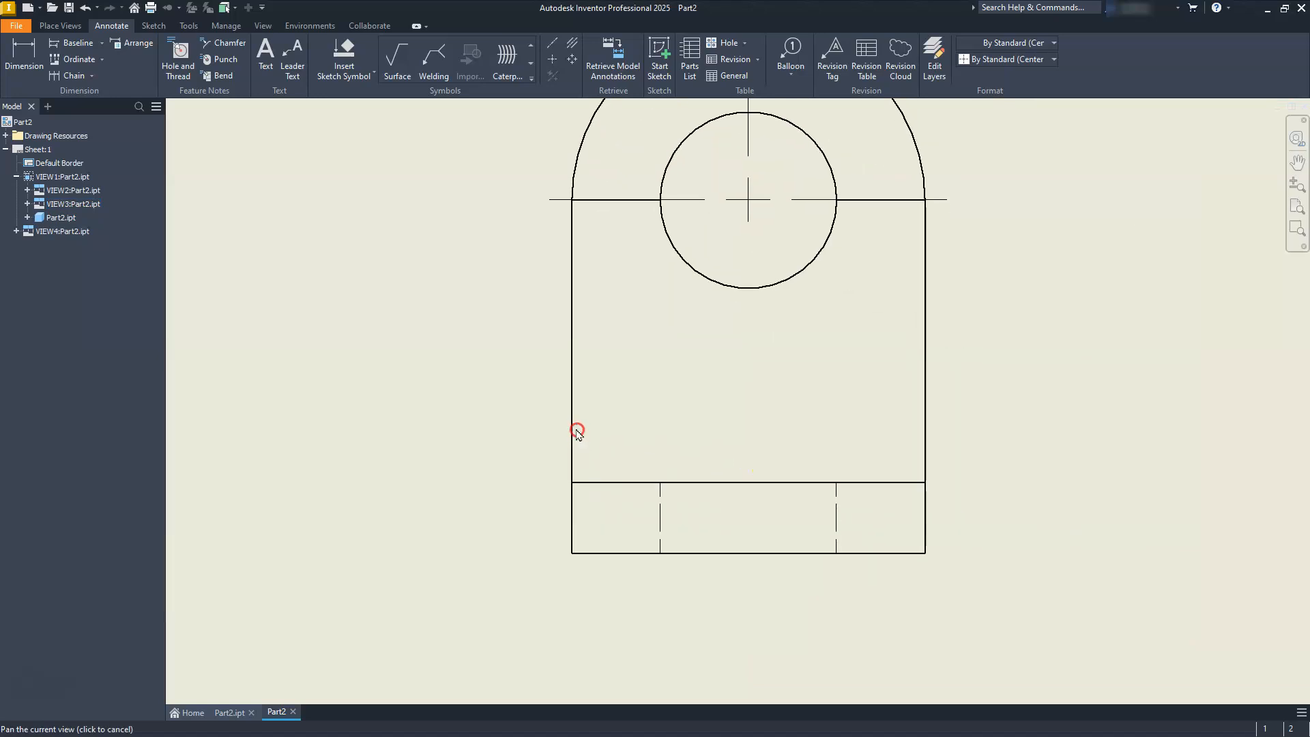
left_click_drag(747, 227, 737, 530)
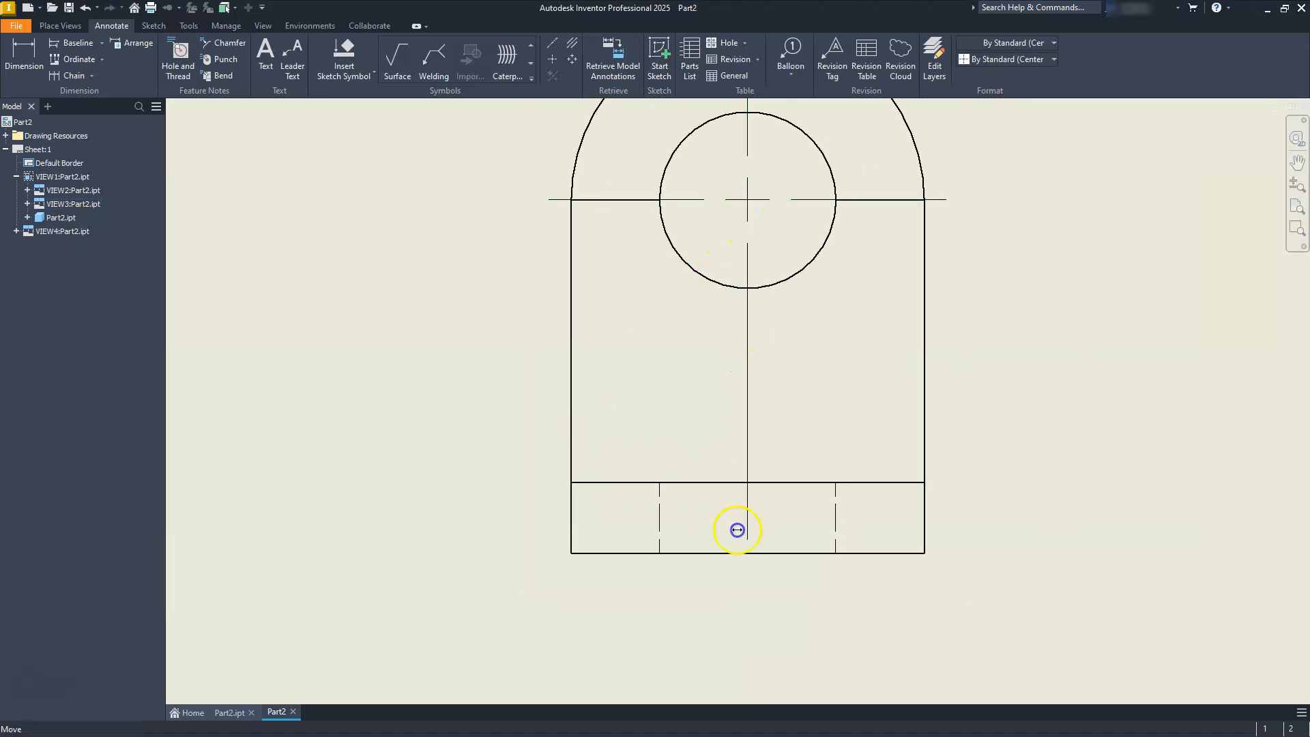
left_click_drag(739, 591, 739, 591)
scroll(629, 518, "down", 5)
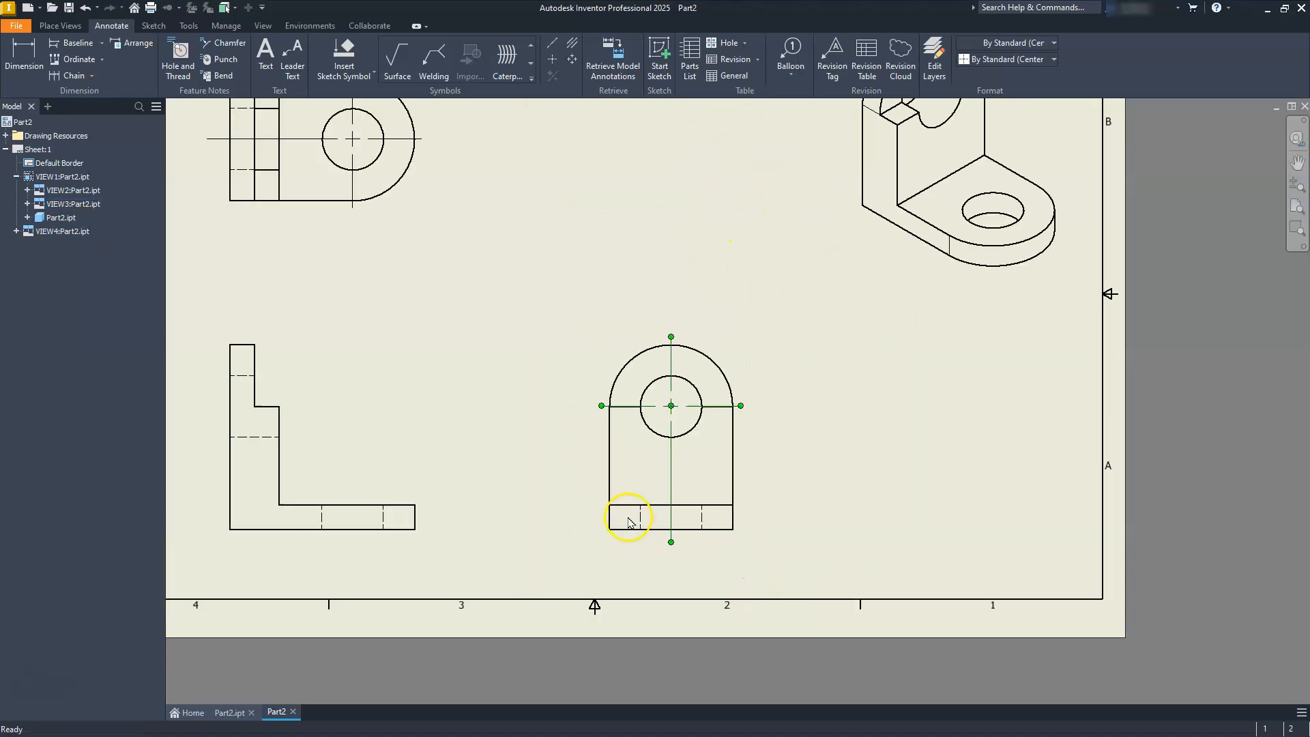
Add a bisector centerline between the hidden lines of the foot's hole in the front view.
mouse_move(503, 497)
middle_mouse_down()
mouse_move(710, 415)
mouse_move(740, 418)
middle_mouse_up()
scroll(601, 466, "up", 5)
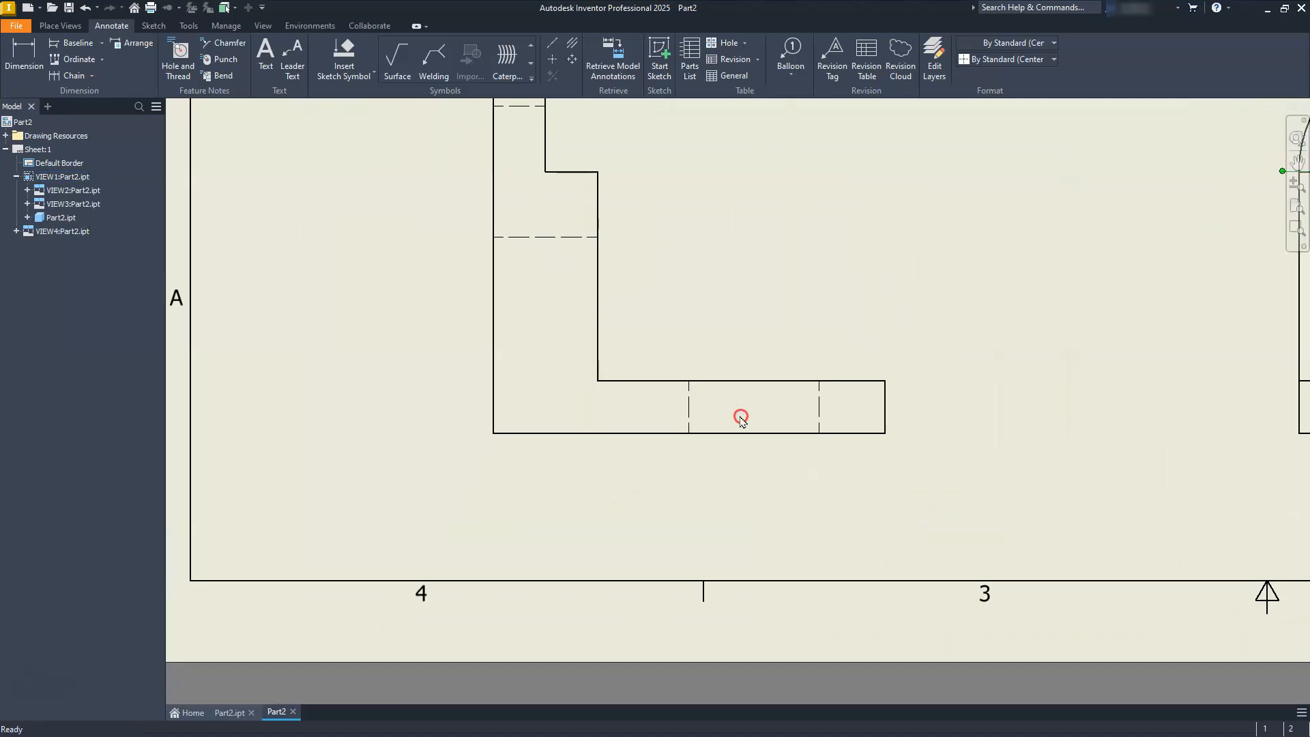
left_click(572, 45)
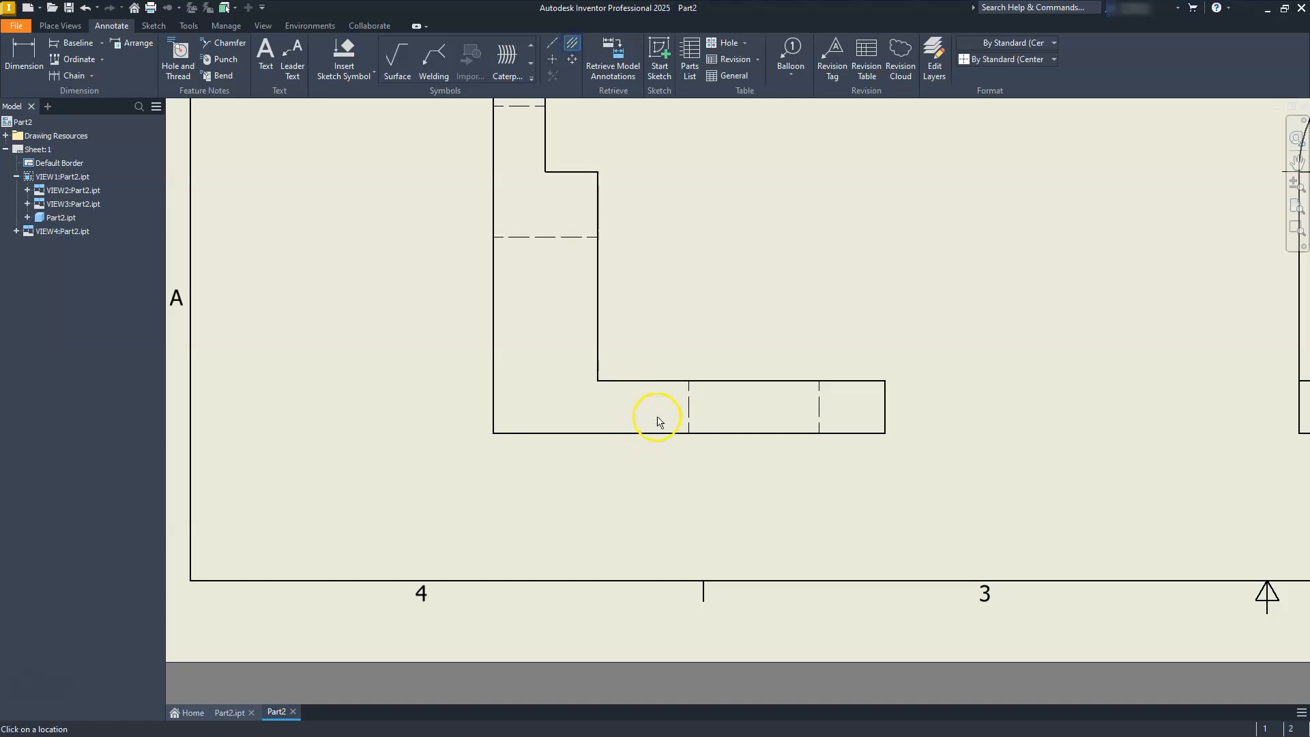
left_click(818, 409)
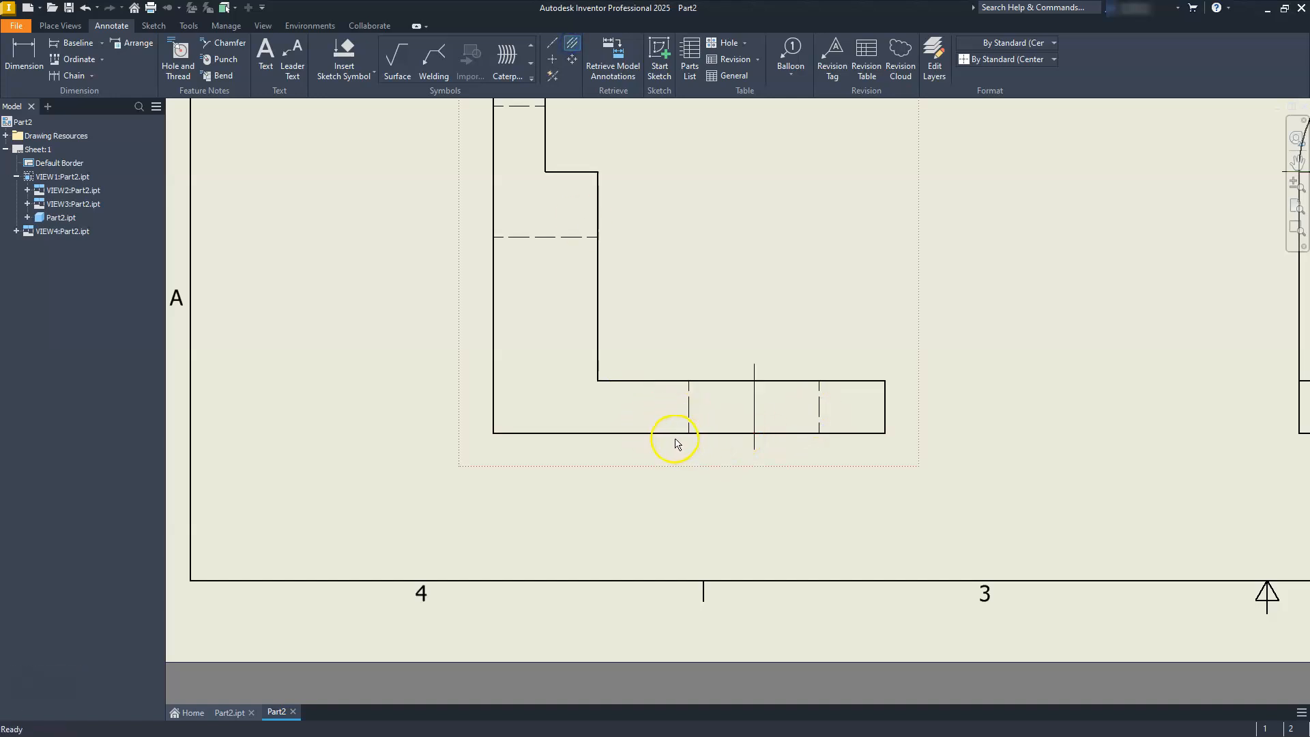
key("Escape")
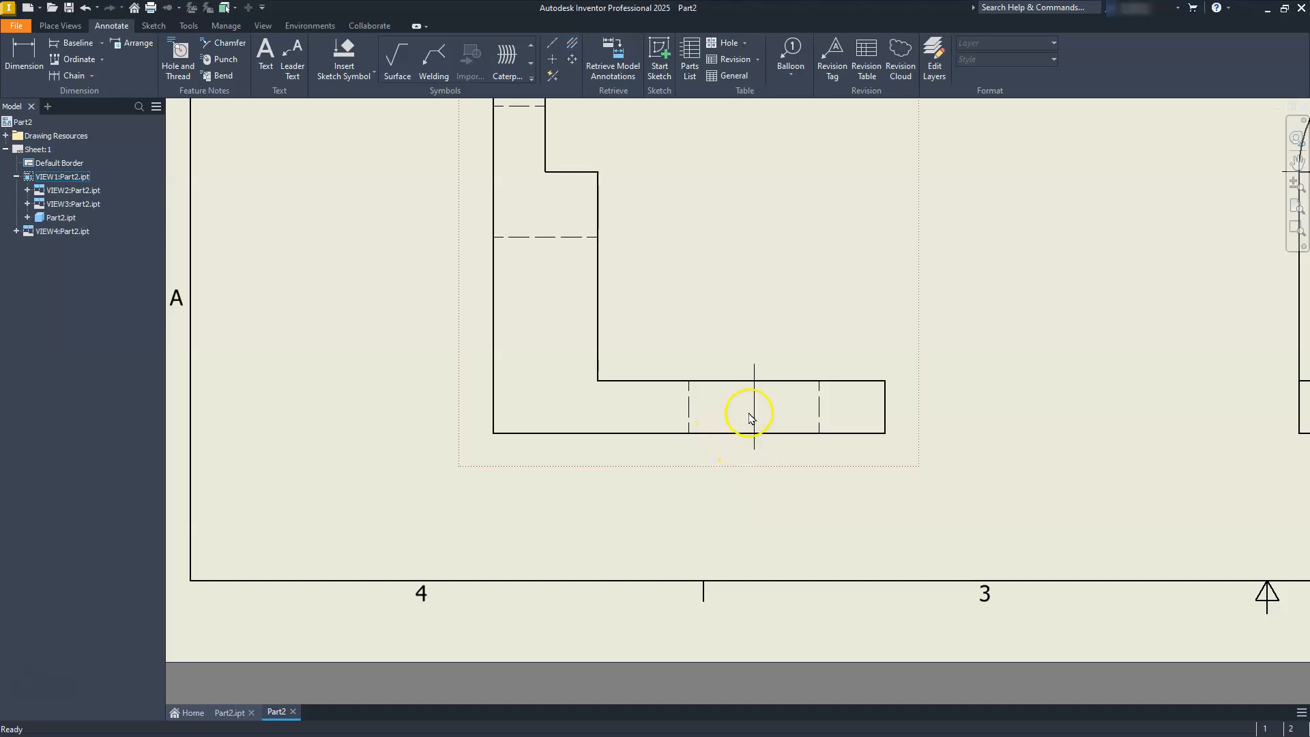
Adjust both ends of the foot hole's centerline in the front view so they reach just past the foot's upper and lower edges.
left_click_drag(755, 346, 753, 328)
left_click_drag(753, 449, 754, 484)
left_click_drag(754, 329, 754, 320)
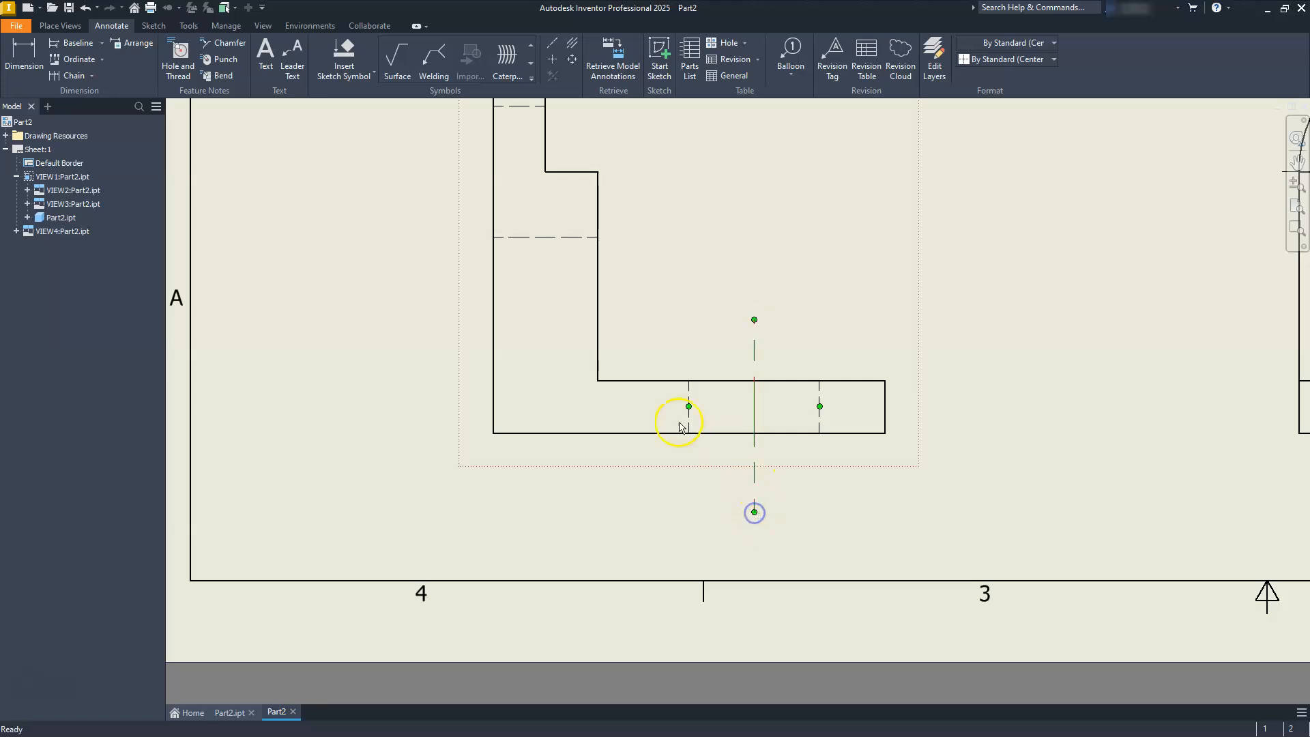
scroll(720, 434, "down", 3)
scroll(719, 440, "up", 8)
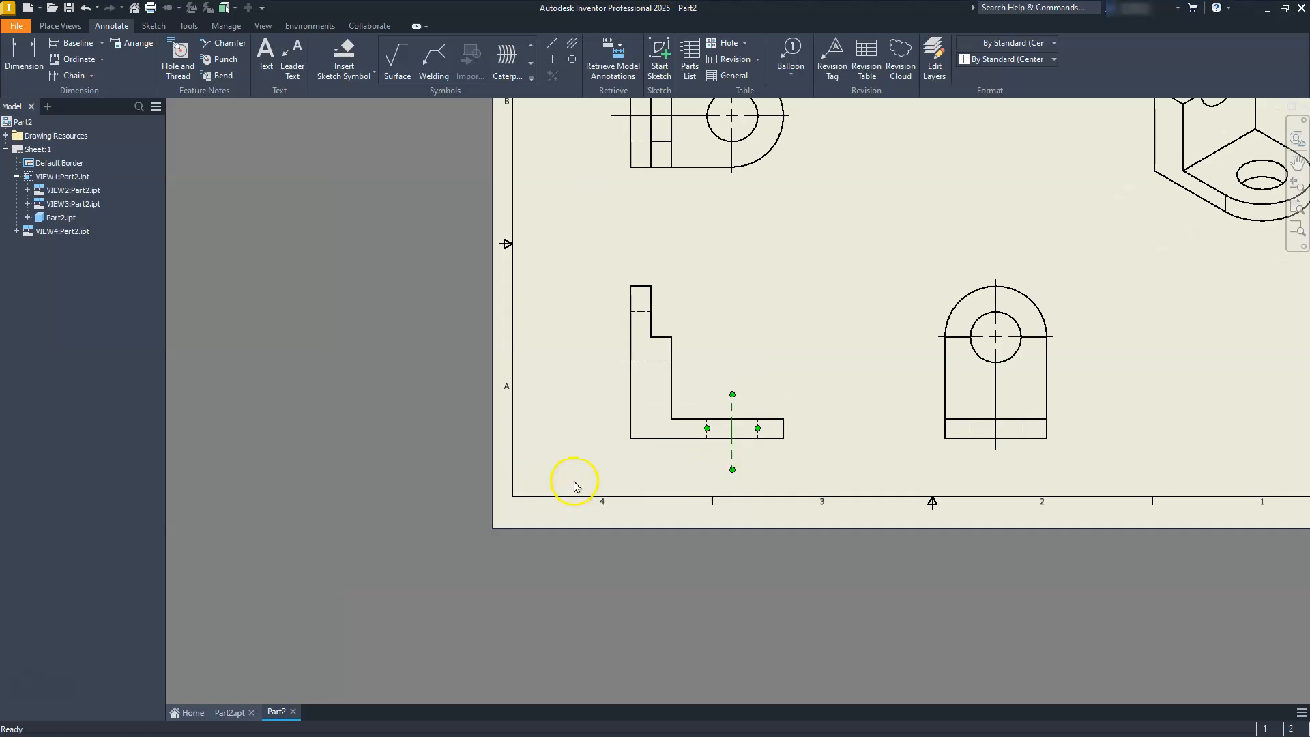
scroll(673, 416, "down", 5)
left_click_drag(876, 604, 878, 538)
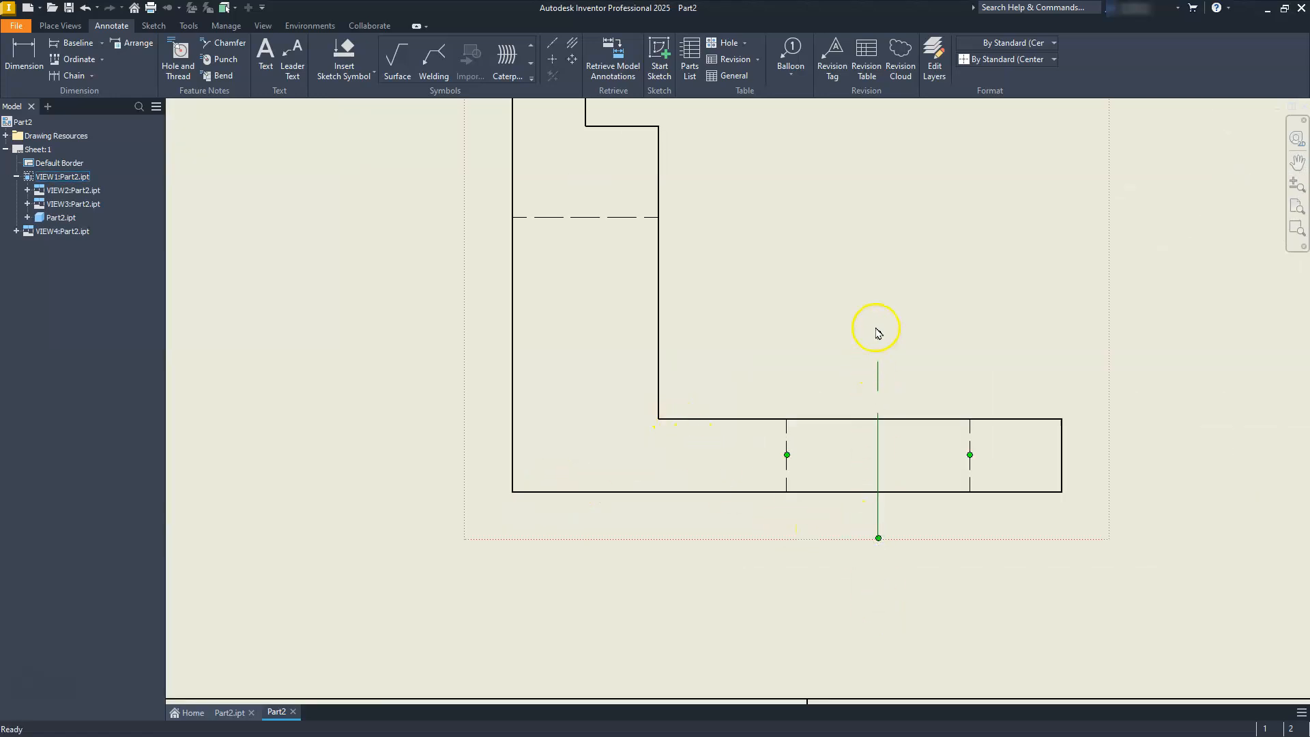
left_click_drag(875, 342, 874, 375)
scroll(929, 418, "up", 3)
middle_click_drag(903, 383, 856, 400)
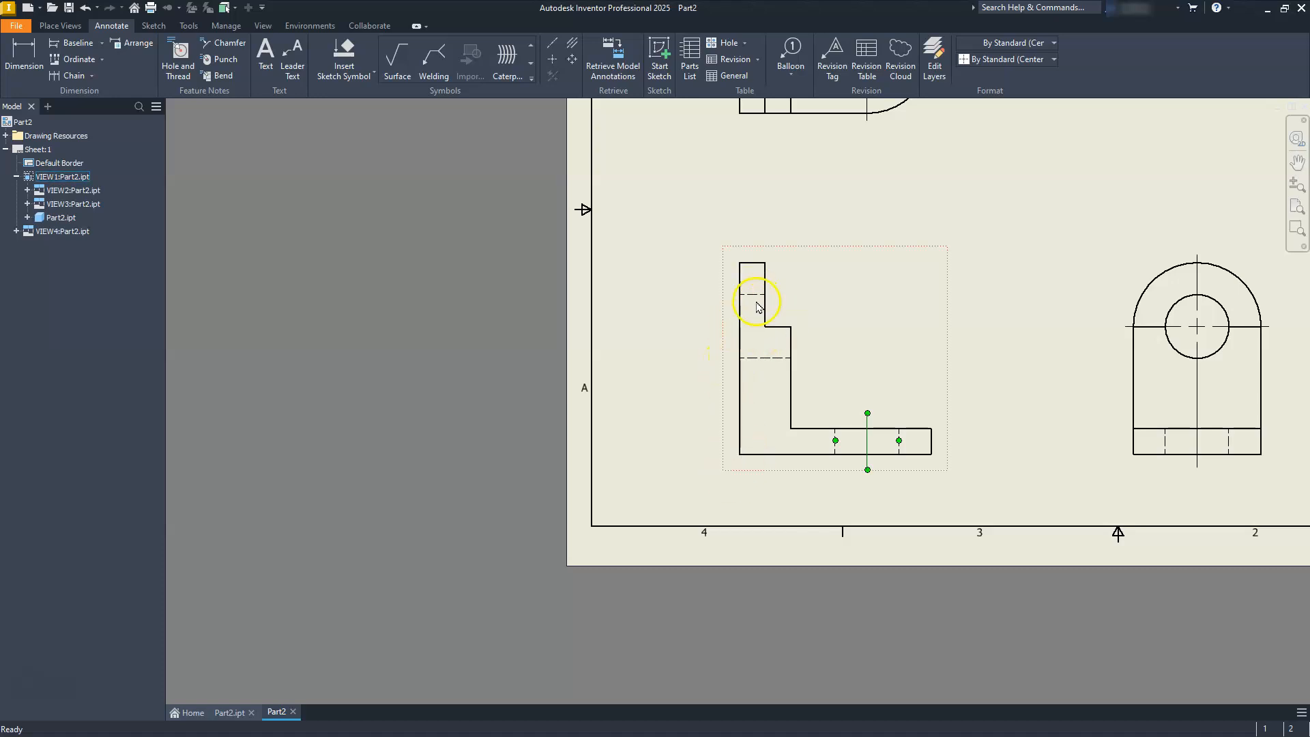
Add a bisector centerline between the two hidden lines of the upright's hole in the front view.
left_click(572, 43)
scroll(739, 298, "up", 5)
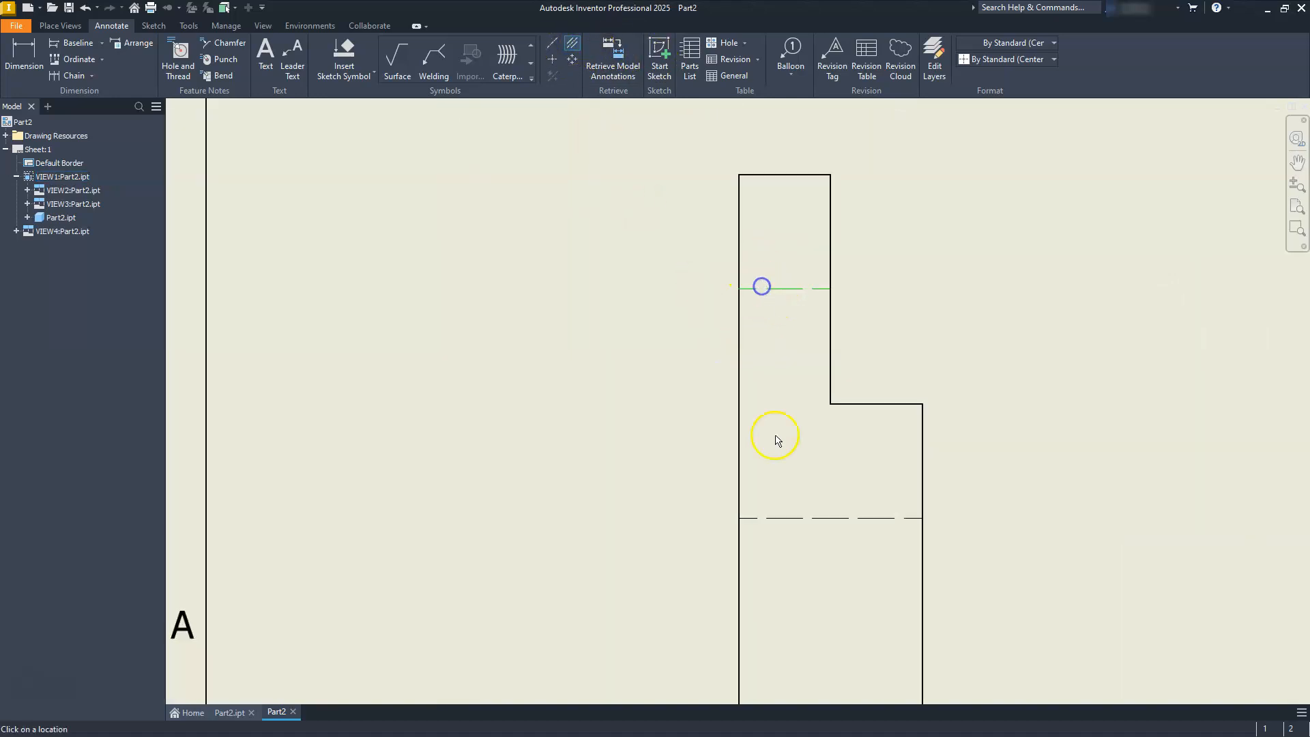
left_click(789, 515)
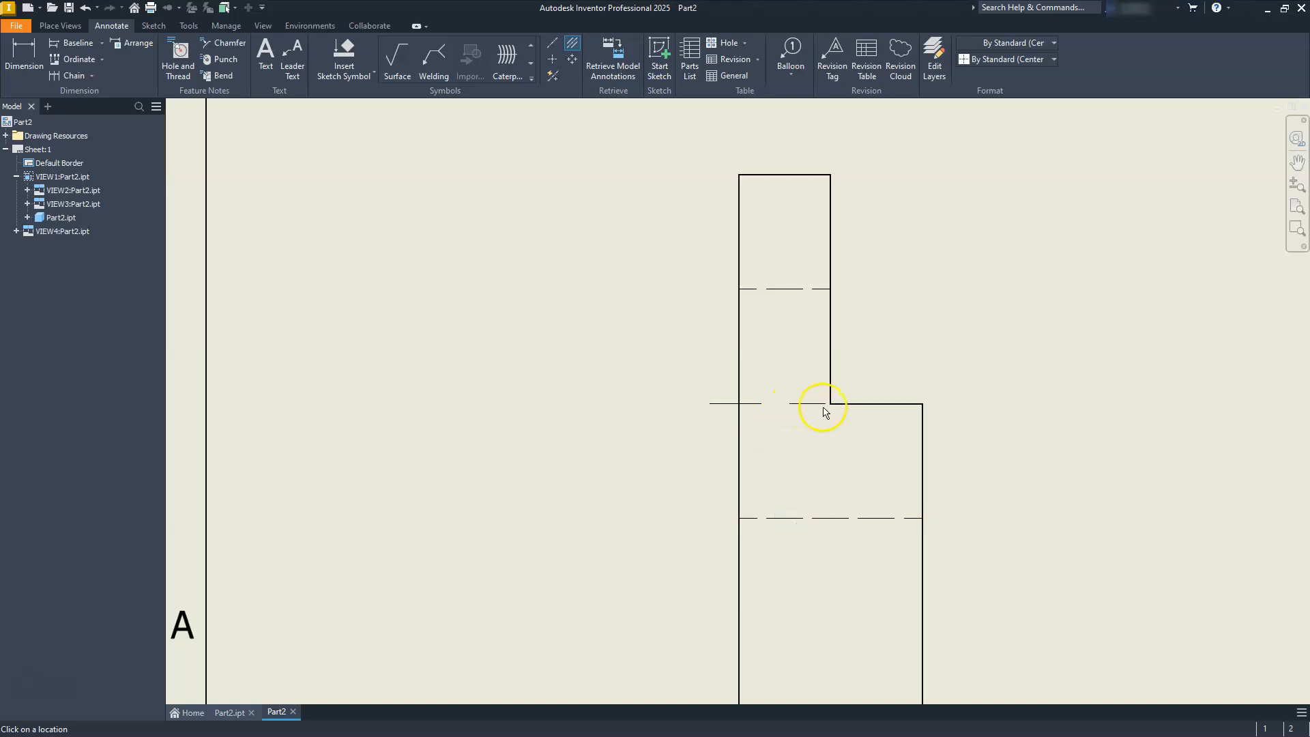
key("Escape")
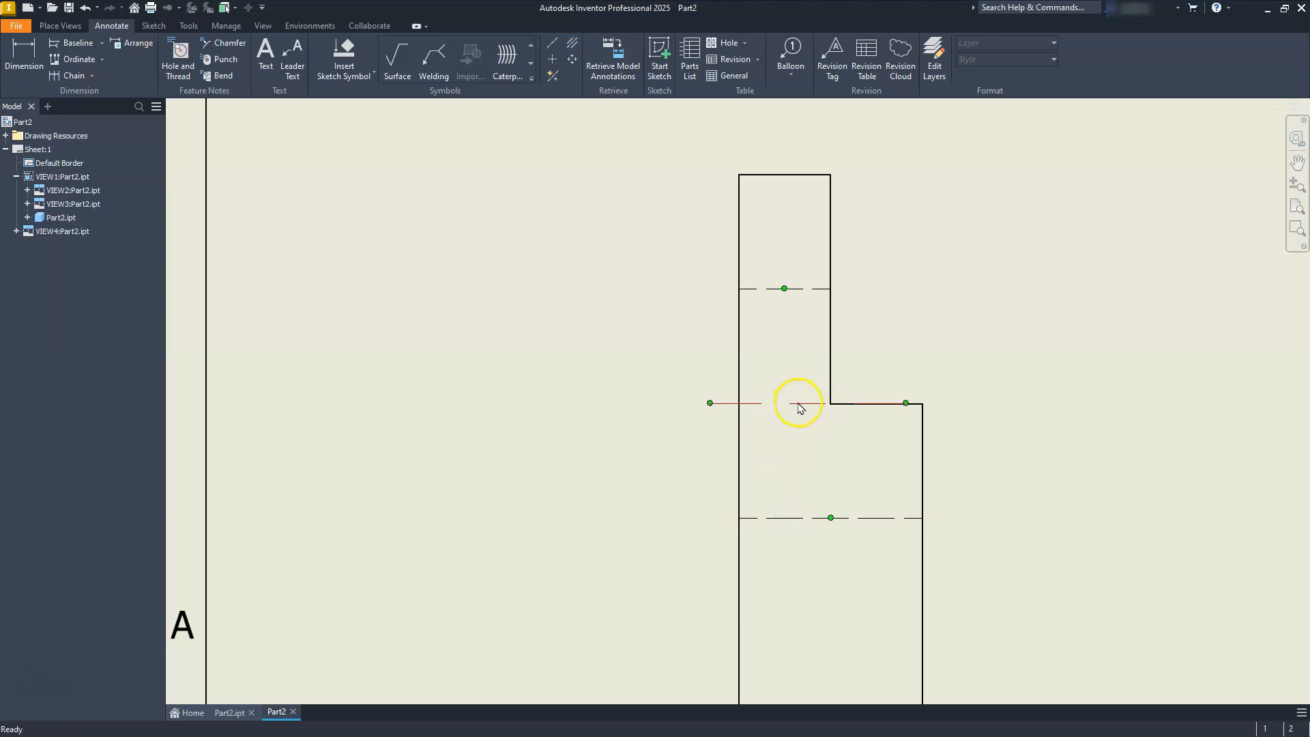
scroll(798, 404, "down", 4)
mouse_move(812, 429)
middle_mouse_down()
mouse_move(821, 444)
mouse_move(842, 418)
mouse_move(793, 421)
middle_mouse_up()
Dimension the front view's overall height and the height of the upright hole's centerline above the base, placing both left of the view.
left_click(23, 60)
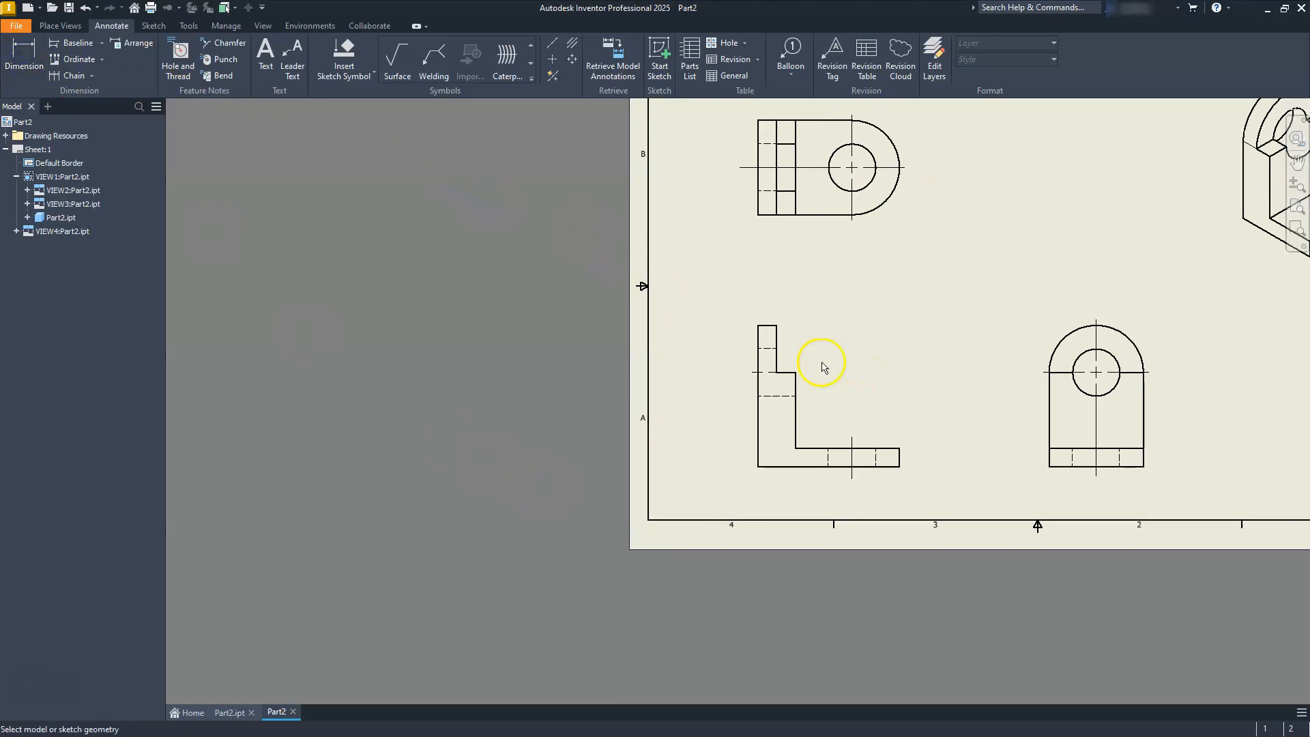
scroll(822, 366, "up", 3)
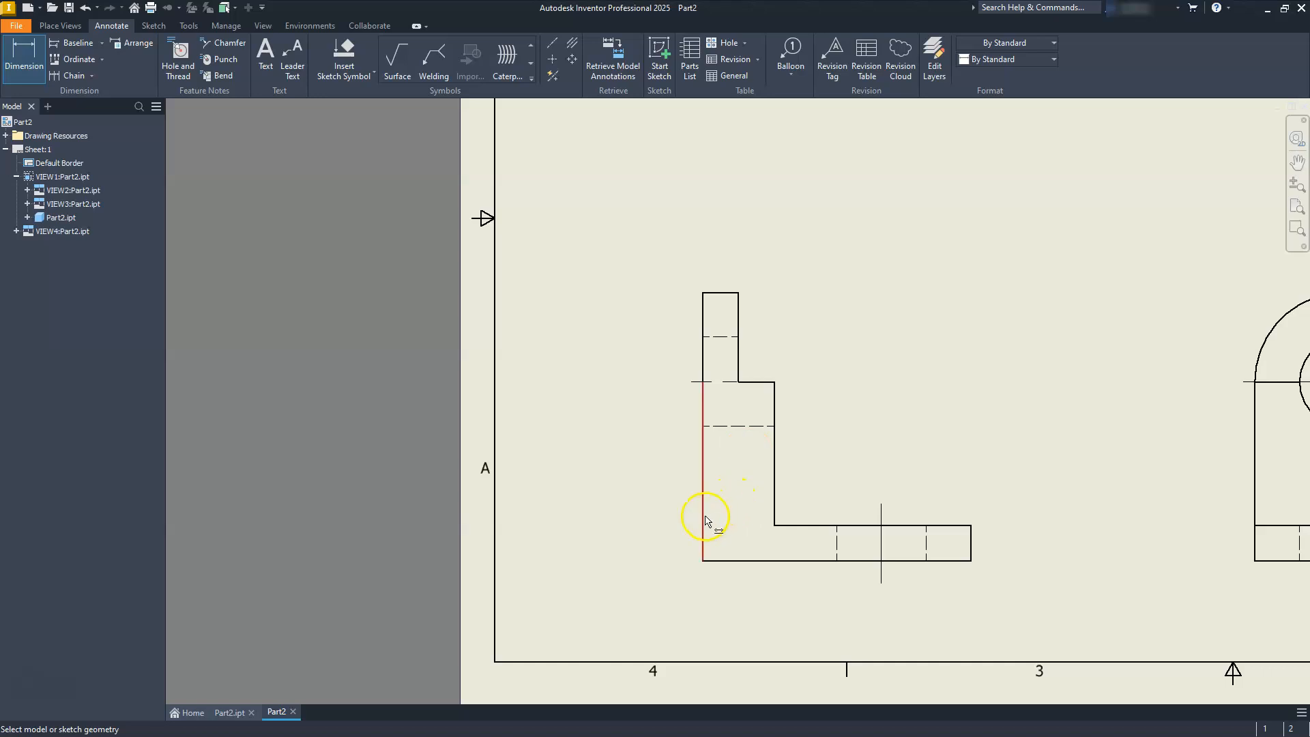
left_click(712, 562)
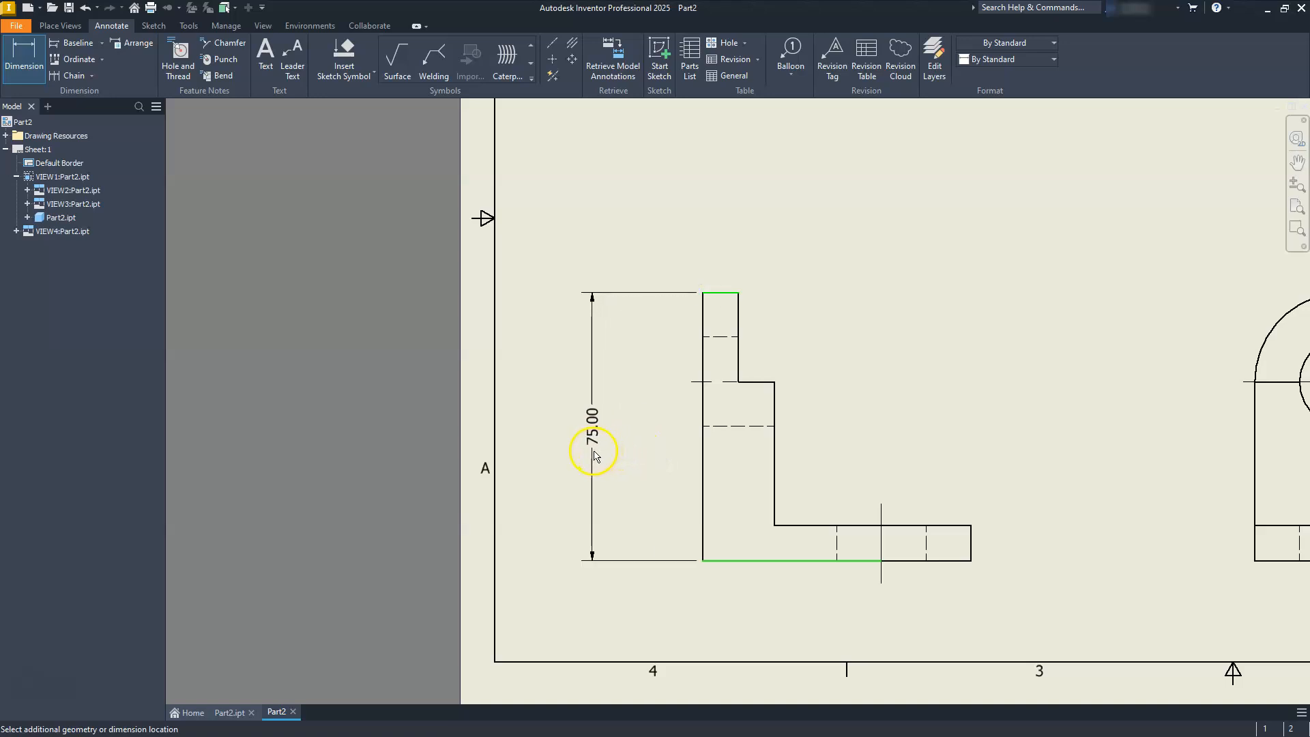
left_click(585, 458)
middle_click_drag(674, 492, 769, 482)
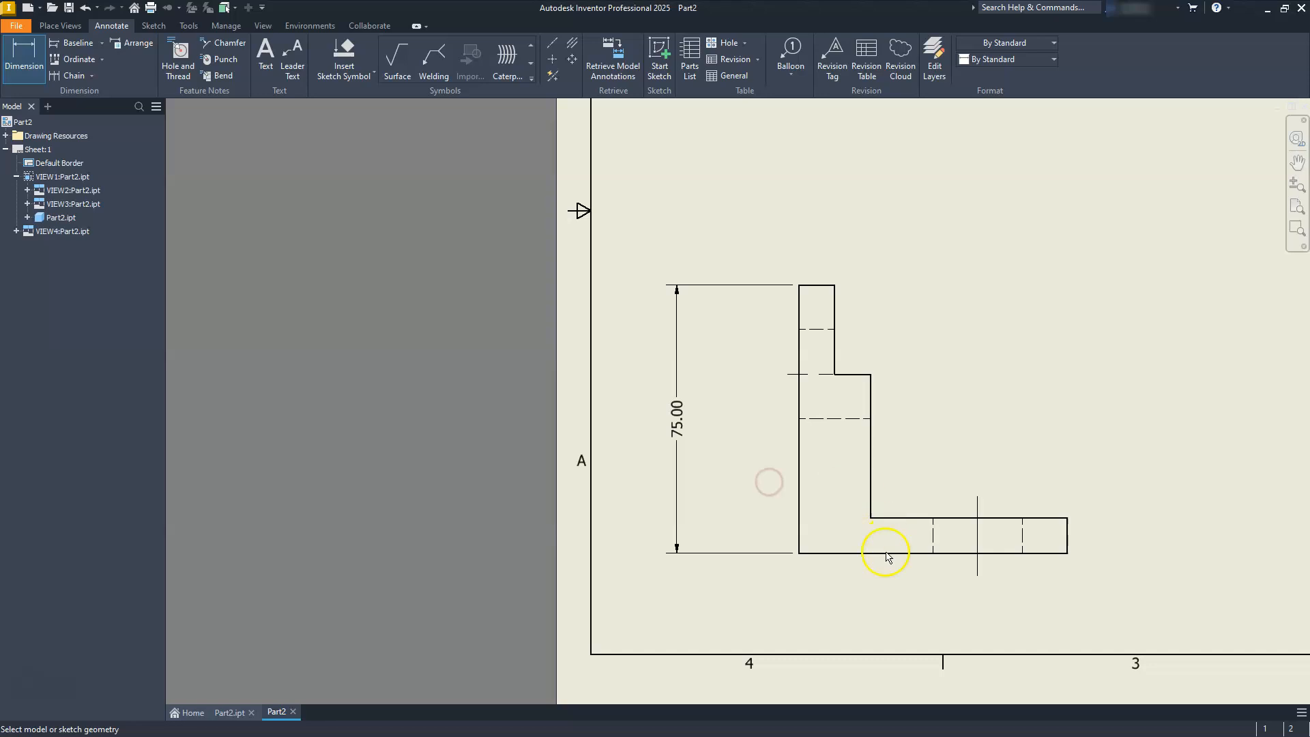
left_click(824, 555)
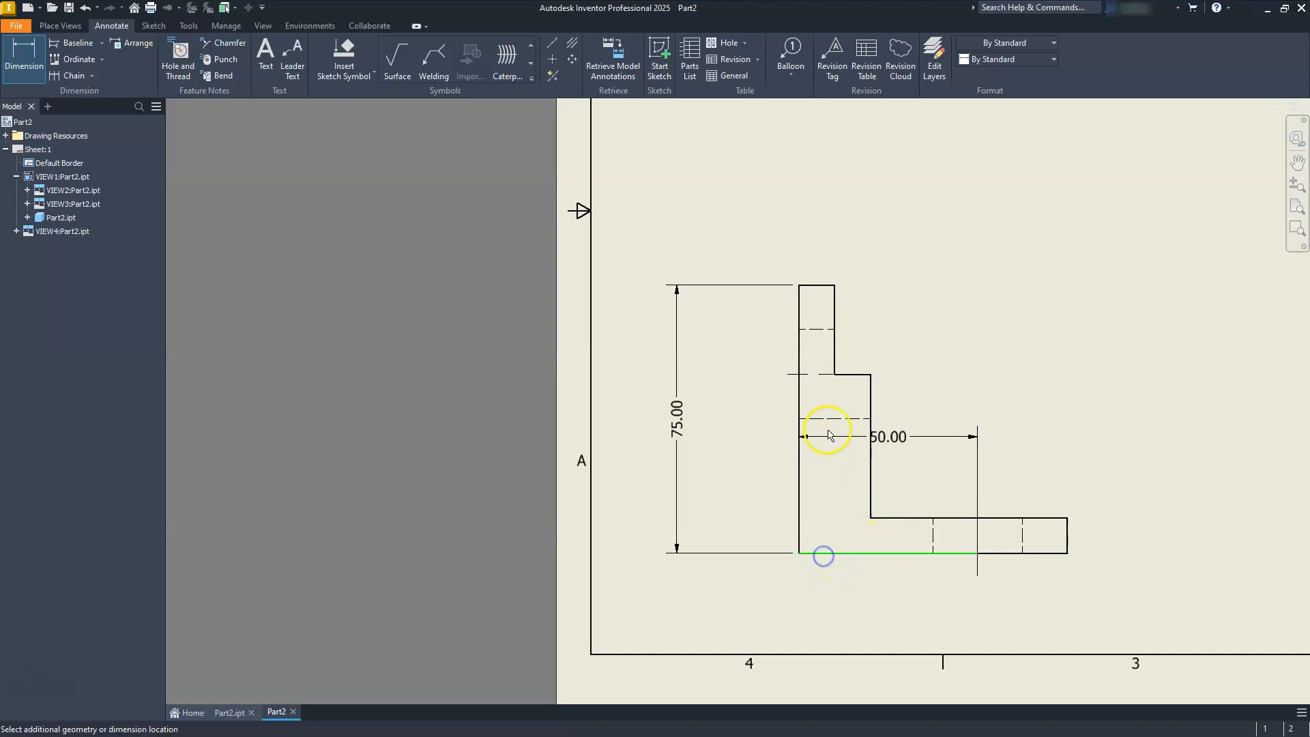
left_click(836, 376)
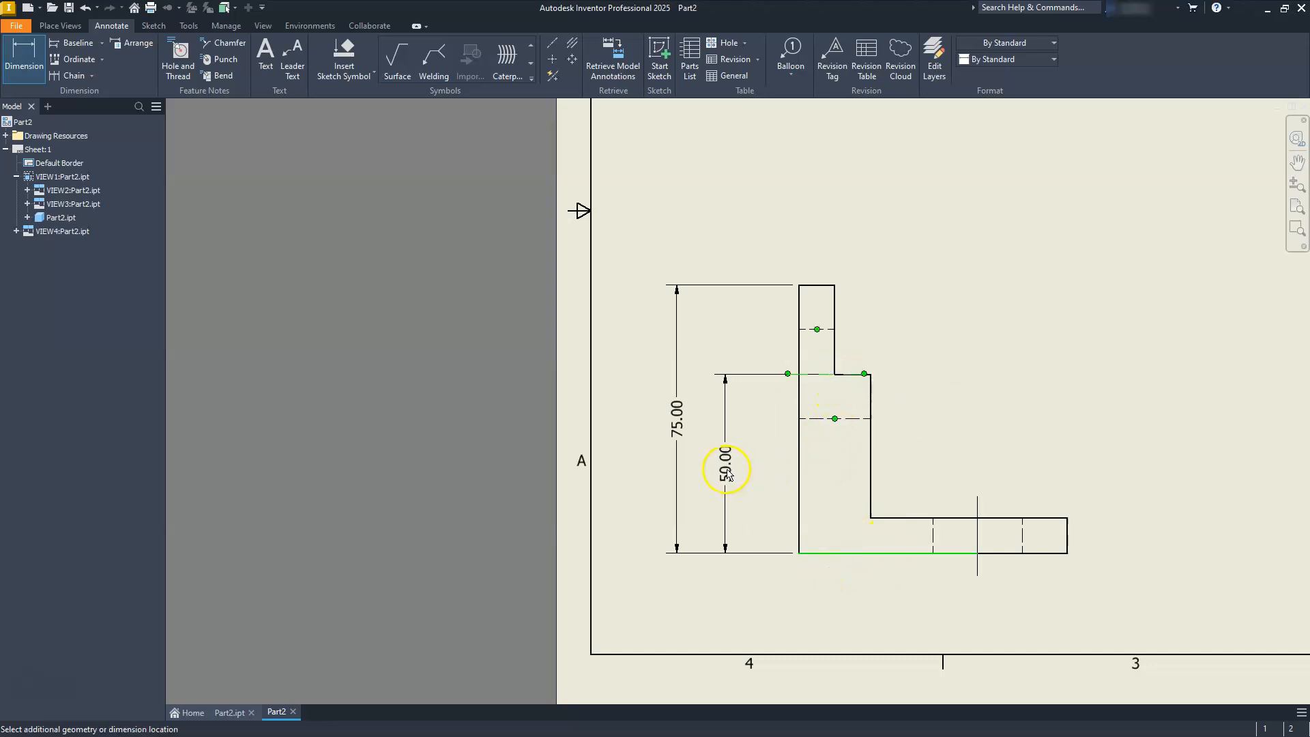
left_click(741, 474)
Dimension the height from the foot's lower edge to the hole's center mark, to the right of the right-side view.
middle_click_drag(886, 389, 804, 486)
scroll(804, 483, "down", 3)
mouse_move(897, 496)
middle_mouse_down()
mouse_move(701, 462)
mouse_move(605, 417)
mouse_move(530, 459)
middle_mouse_up()
scroll(766, 423, "up", 3)
middle_click_drag(818, 508, 783, 459)
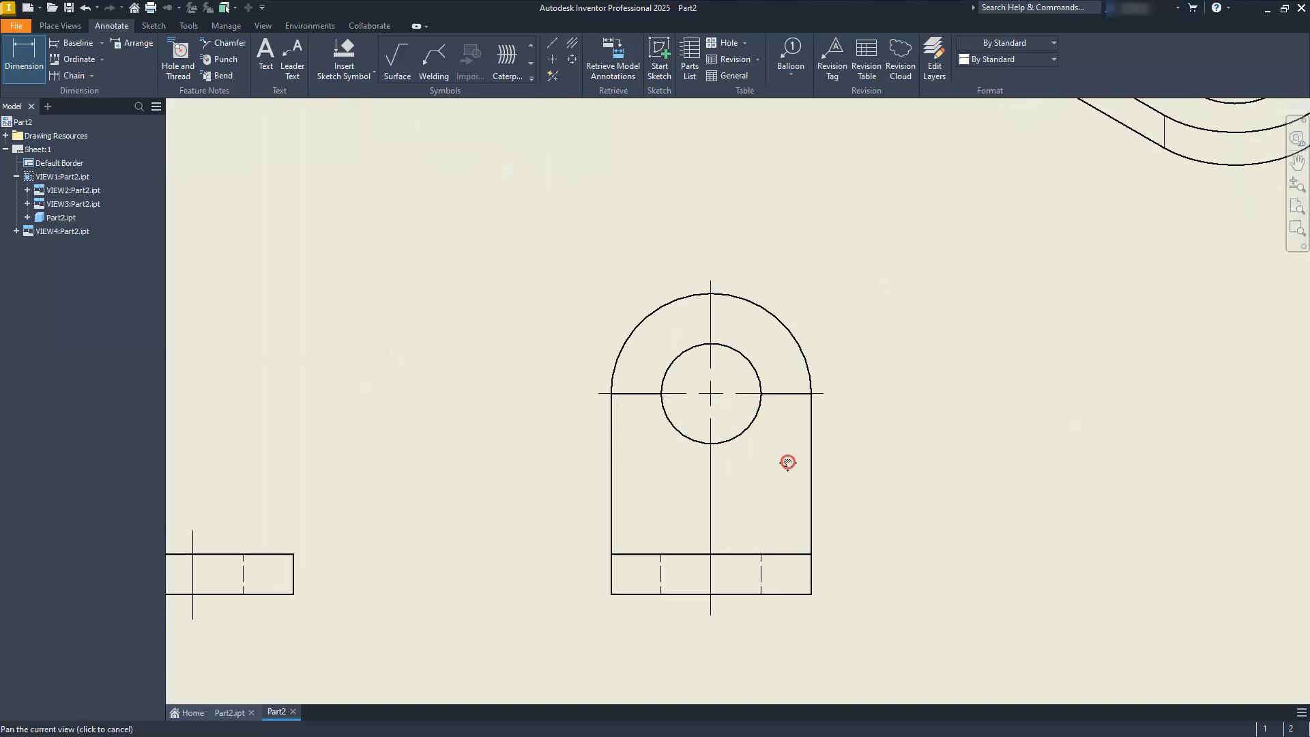
left_click(810, 589)
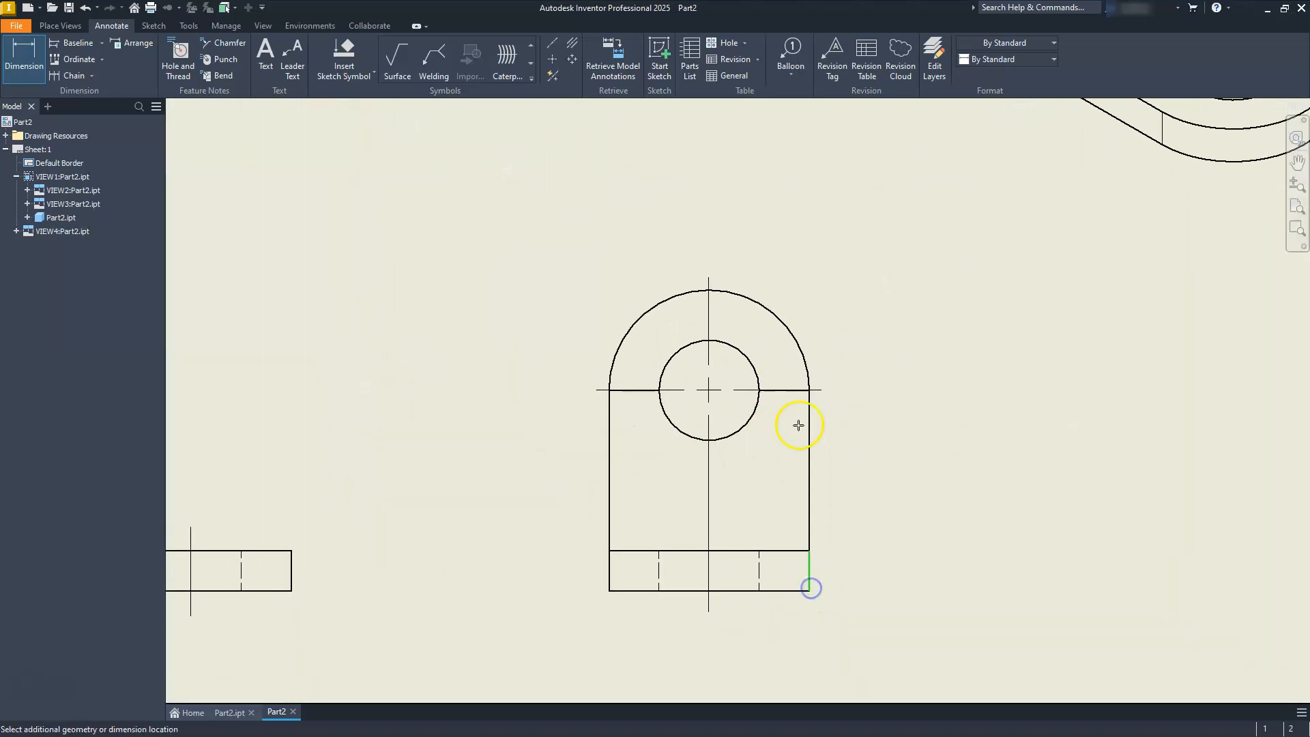
left_click(822, 392)
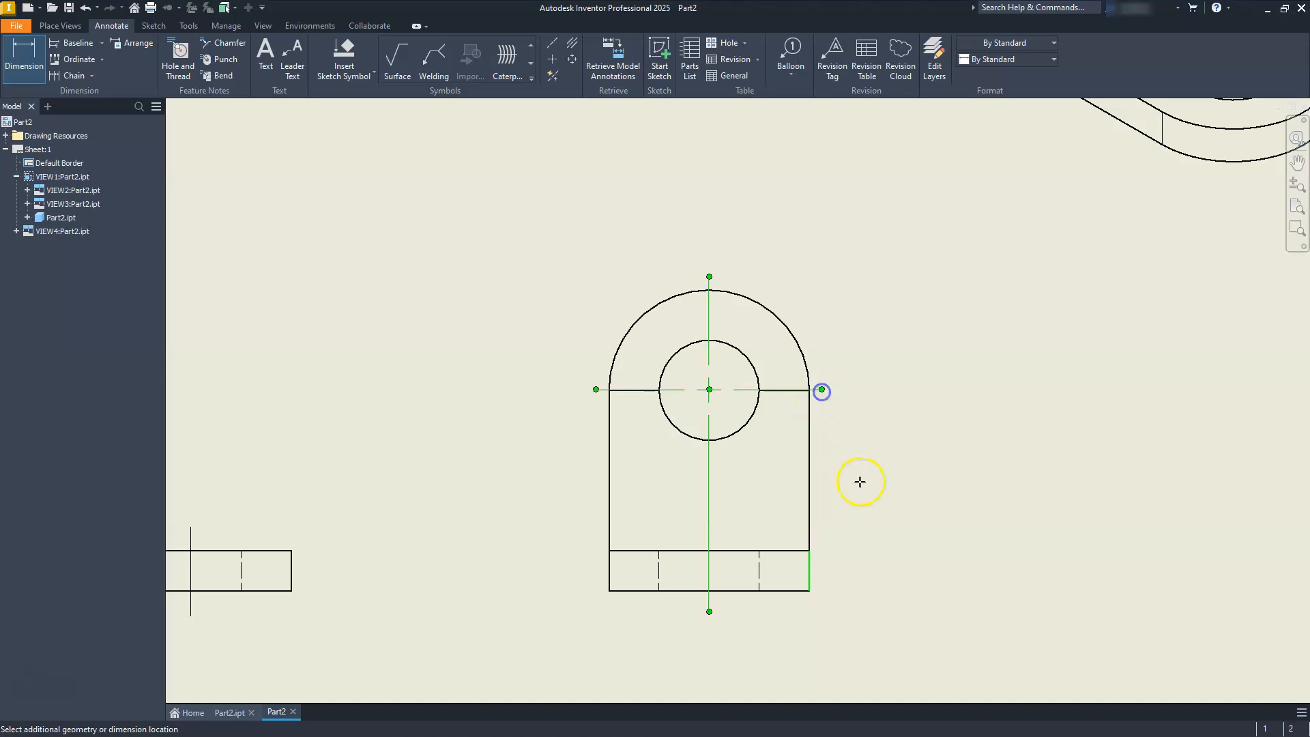
left_click(886, 497)
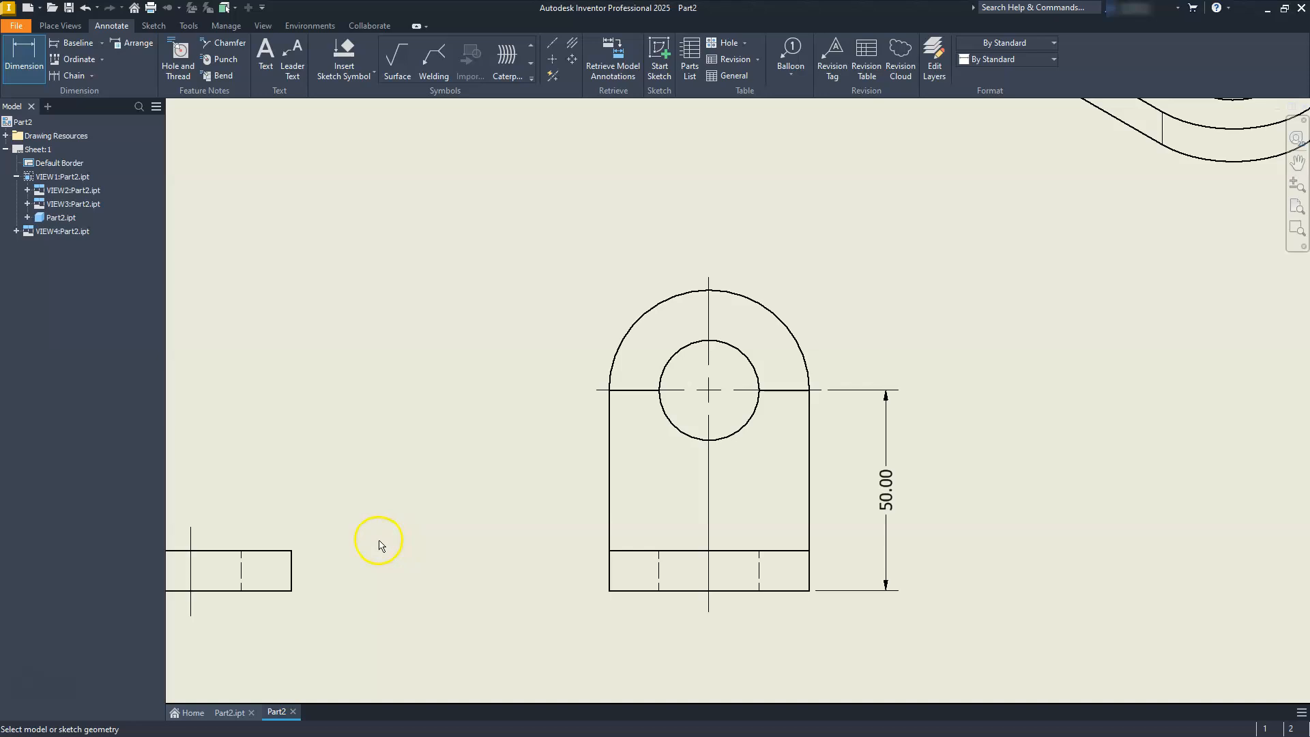
Dimension the bracket's overall length horizontally below the front view.
scroll(504, 506, "down", 3)
mouse_move(526, 505)
middle_mouse_down()
mouse_move(810, 468)
mouse_move(998, 472)
middle_mouse_up()
scroll(789, 536, "up", 3)
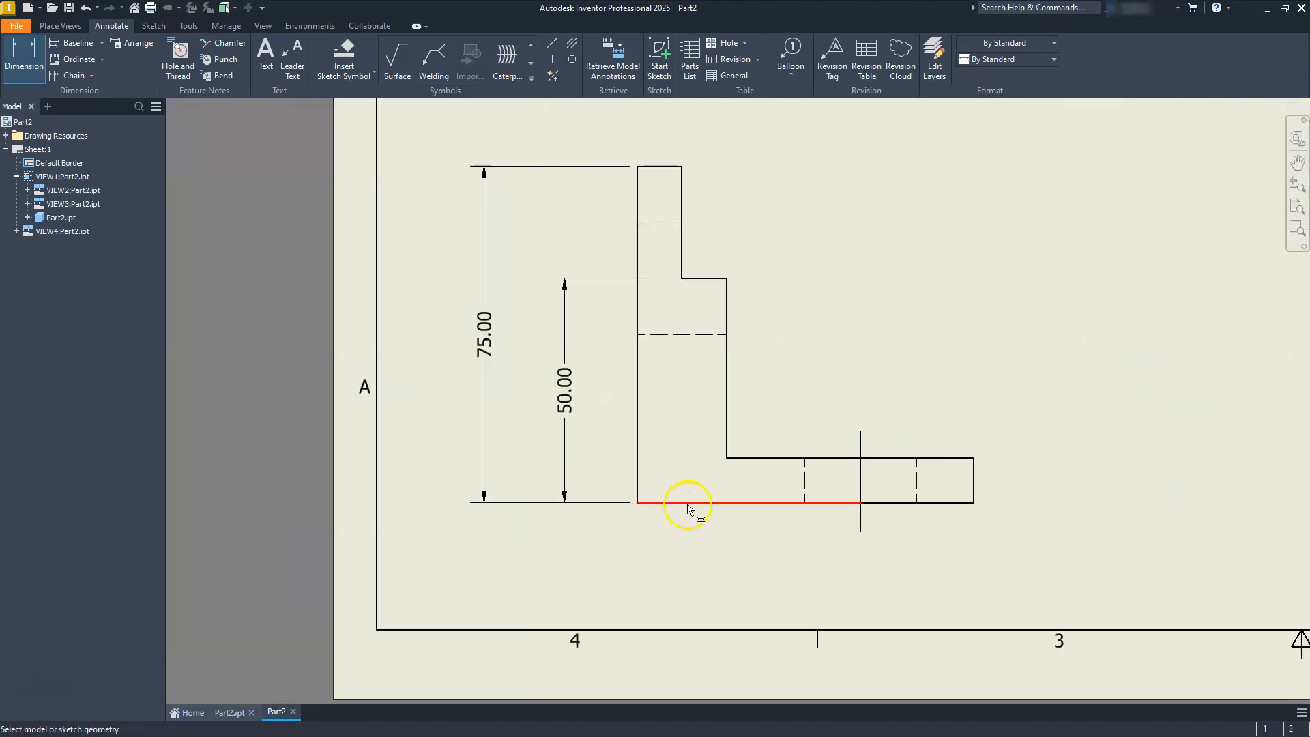
left_click(637, 488)
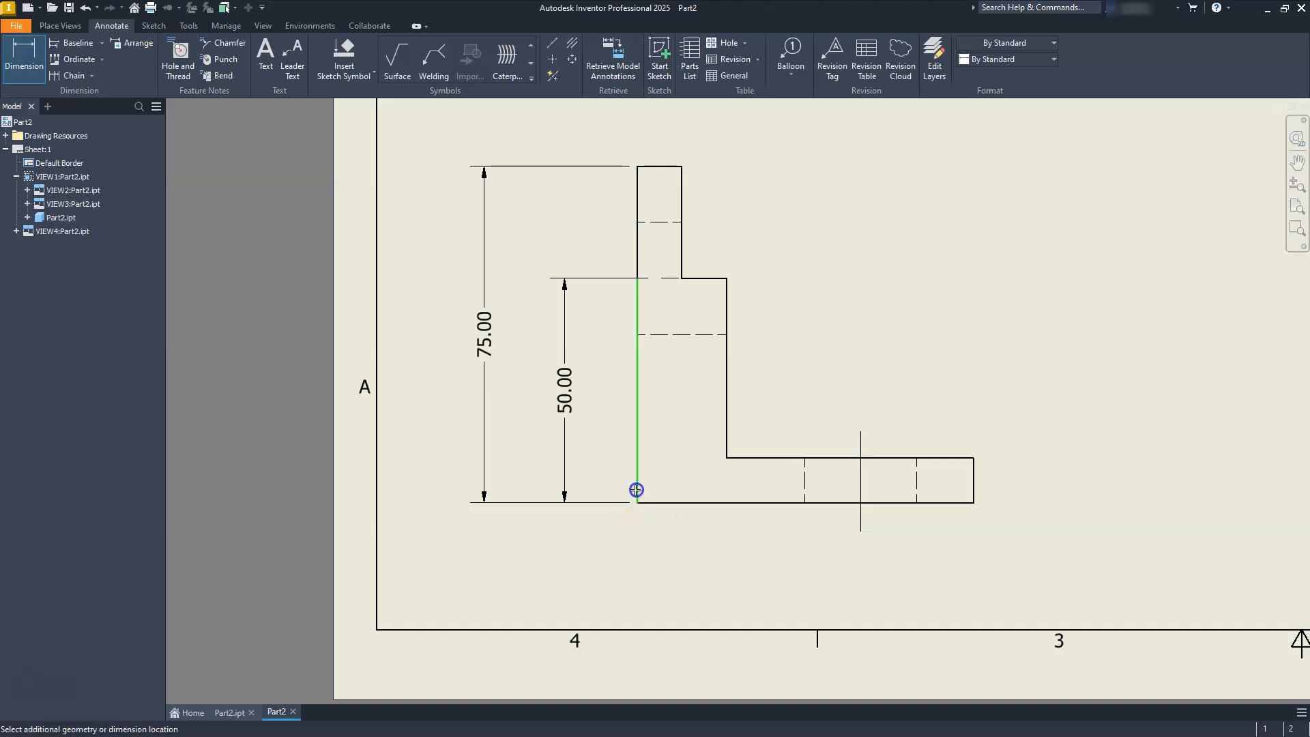
left_click(973, 498)
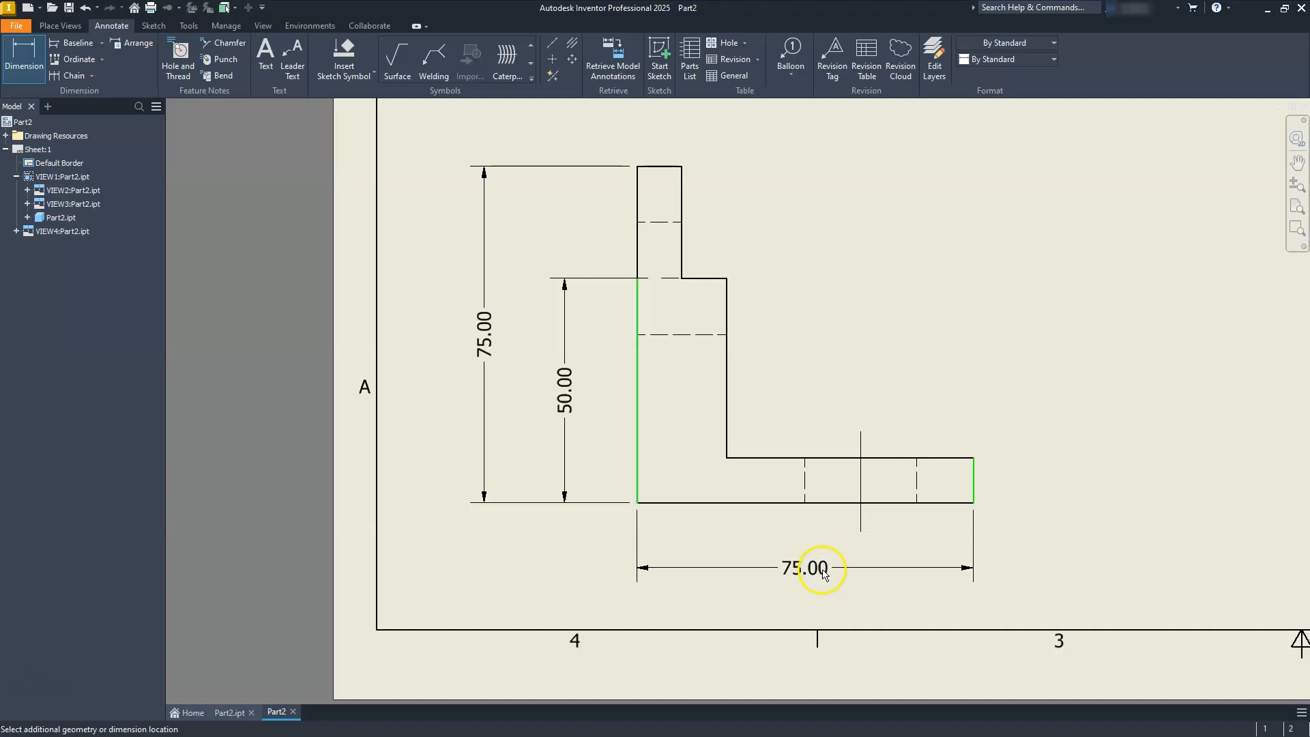
left_click(823, 575)
Dimension the foot's thickness at its free end in the front view.
left_click(956, 498)
left_click(962, 459)
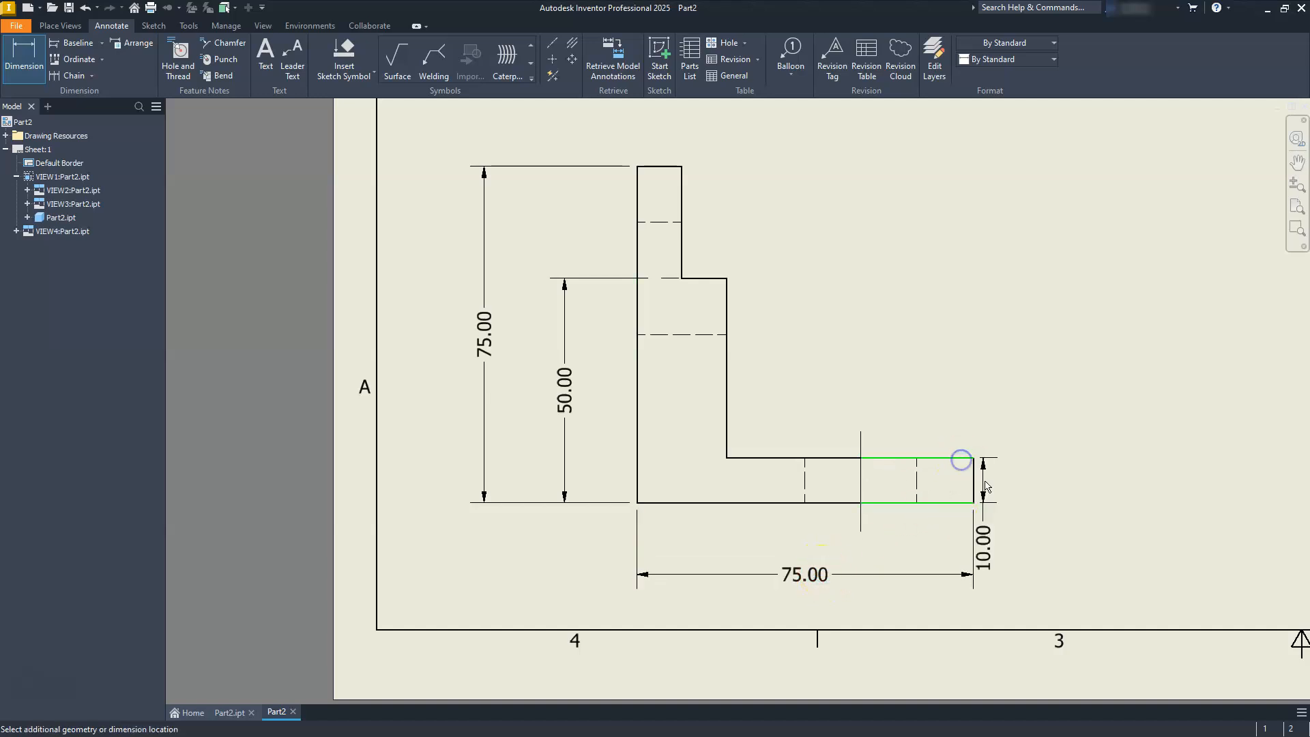
left_click(1023, 489)
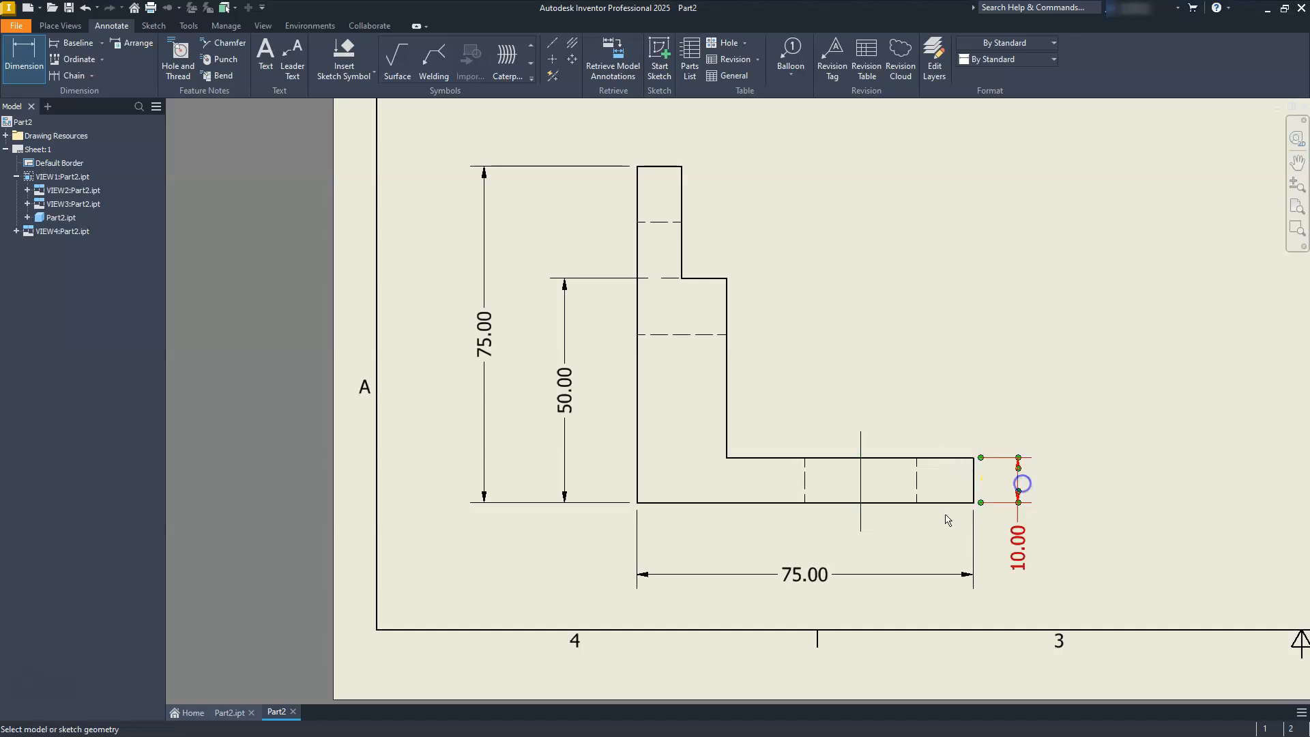
Dimension the distance from the straight back edge to the hole's center mark, above the top view.
scroll(892, 520, "up", 5)
scroll(891, 526, "down", 7)
scroll(890, 451, "down", 4)
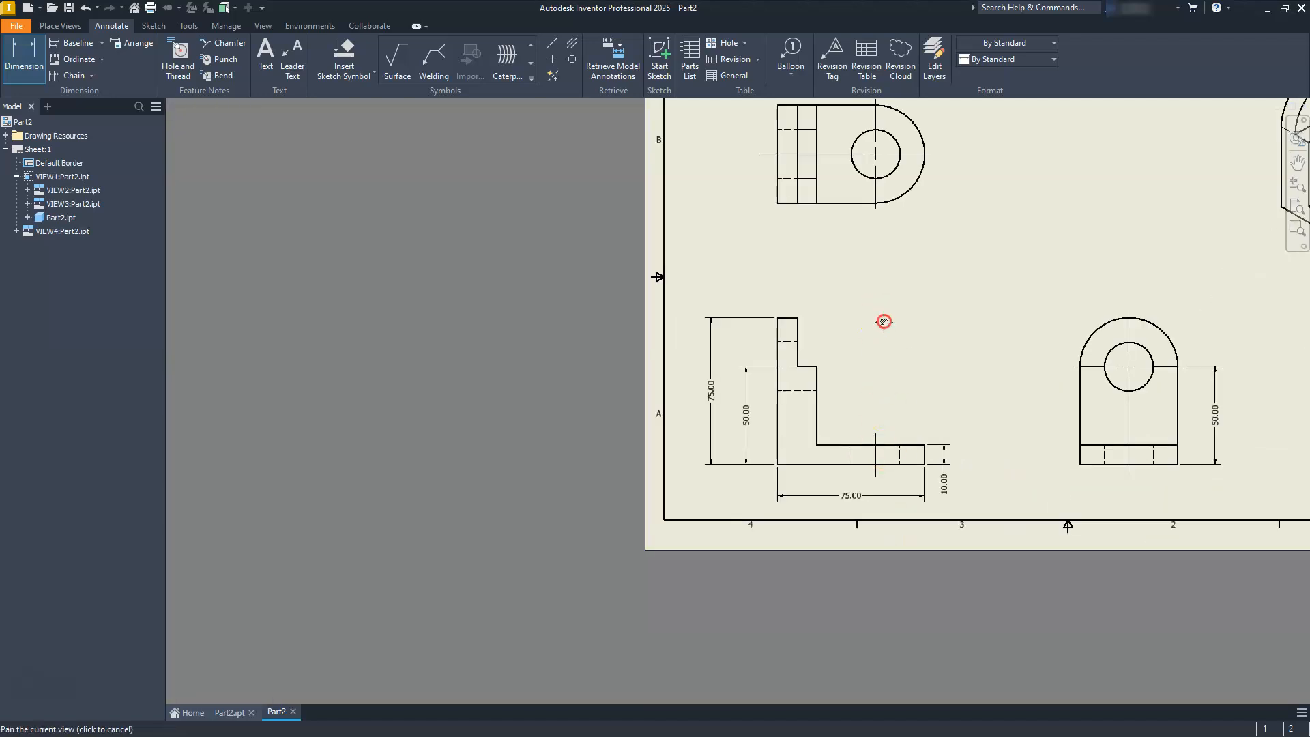
scroll(827, 460, "up", 2)
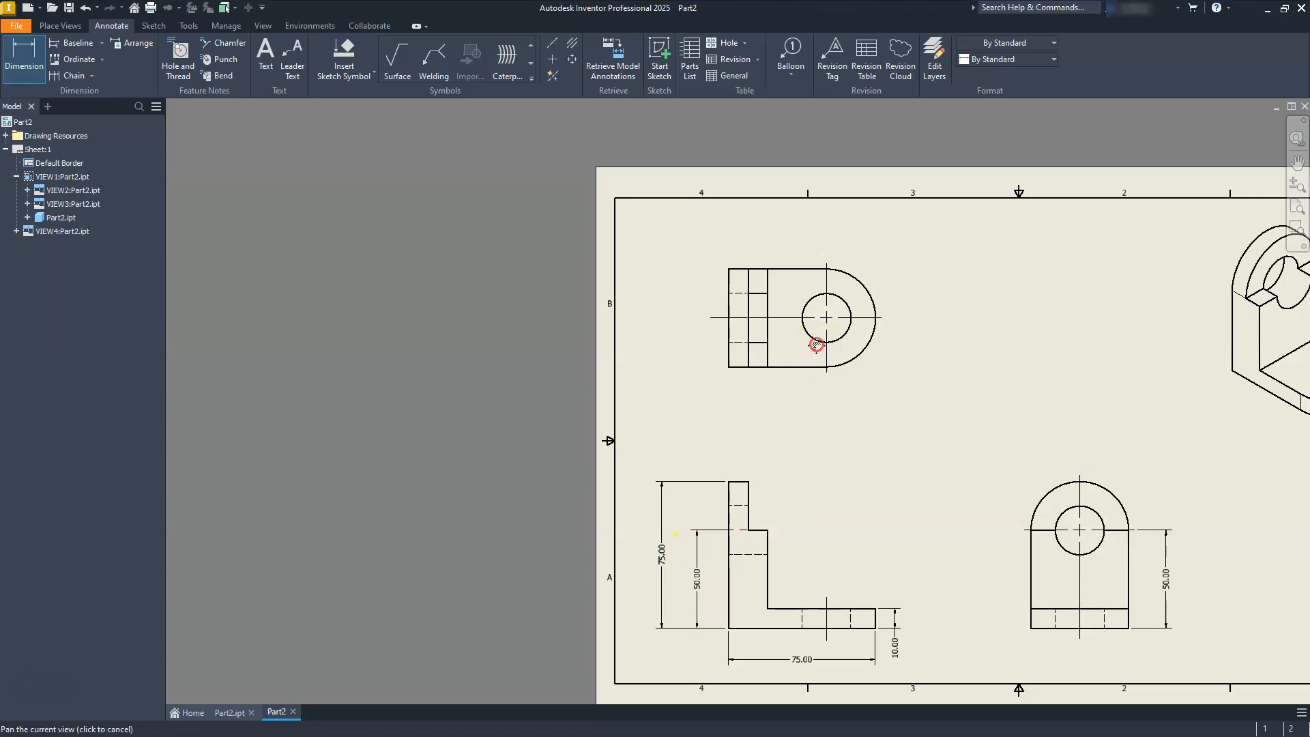
scroll(800, 351, "up", 4)
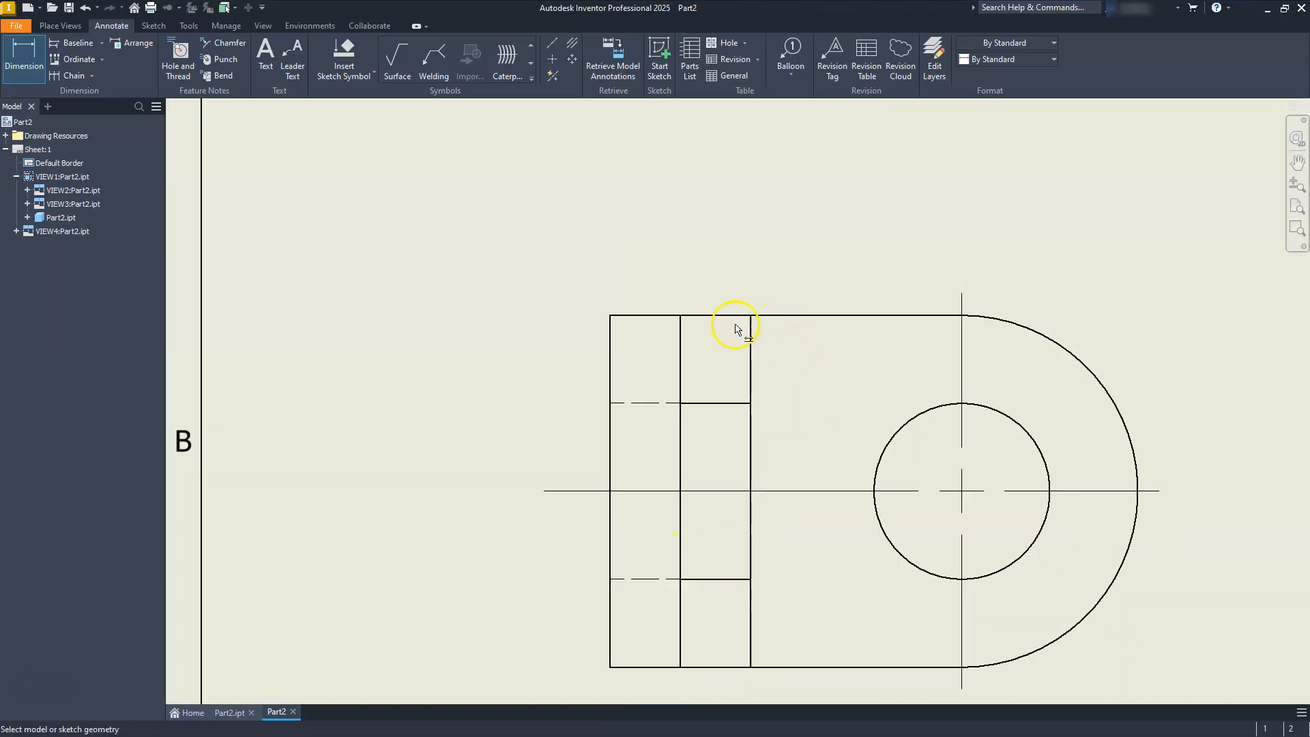
left_click(611, 333)
left_click(962, 301)
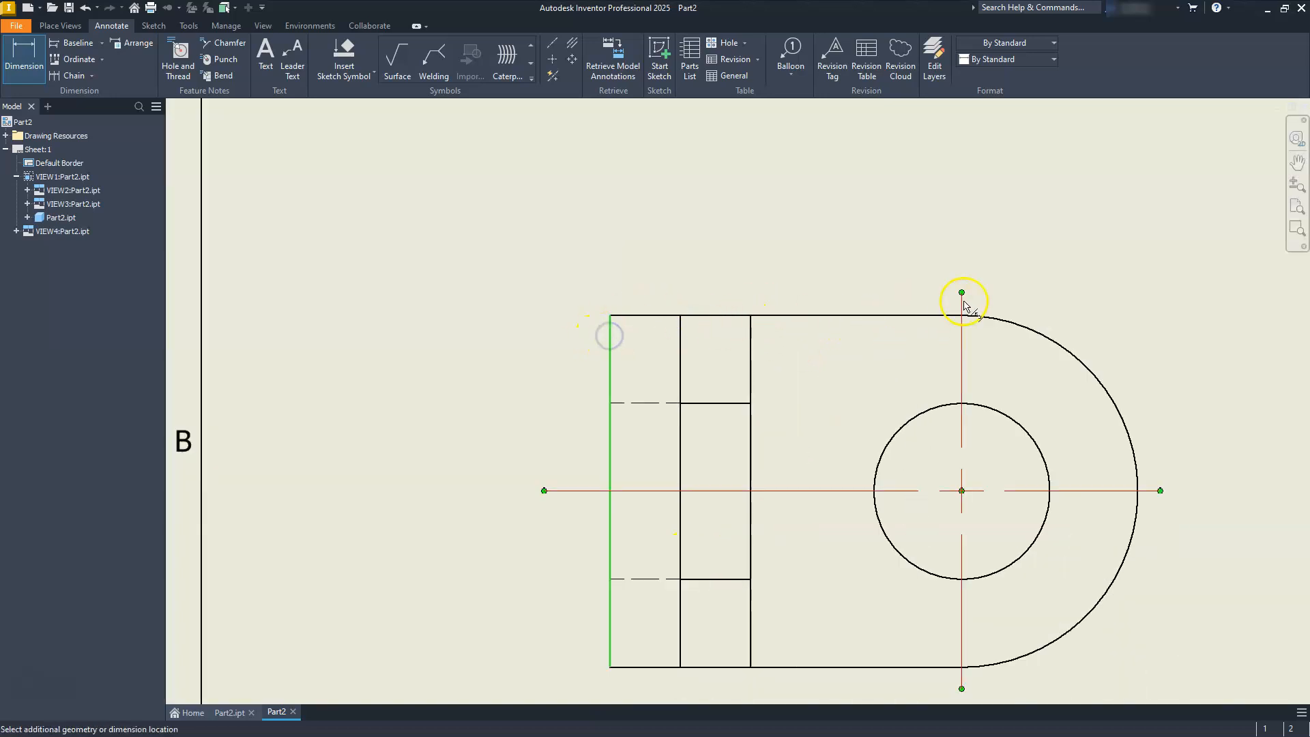
scroll(947, 303, "down", 4)
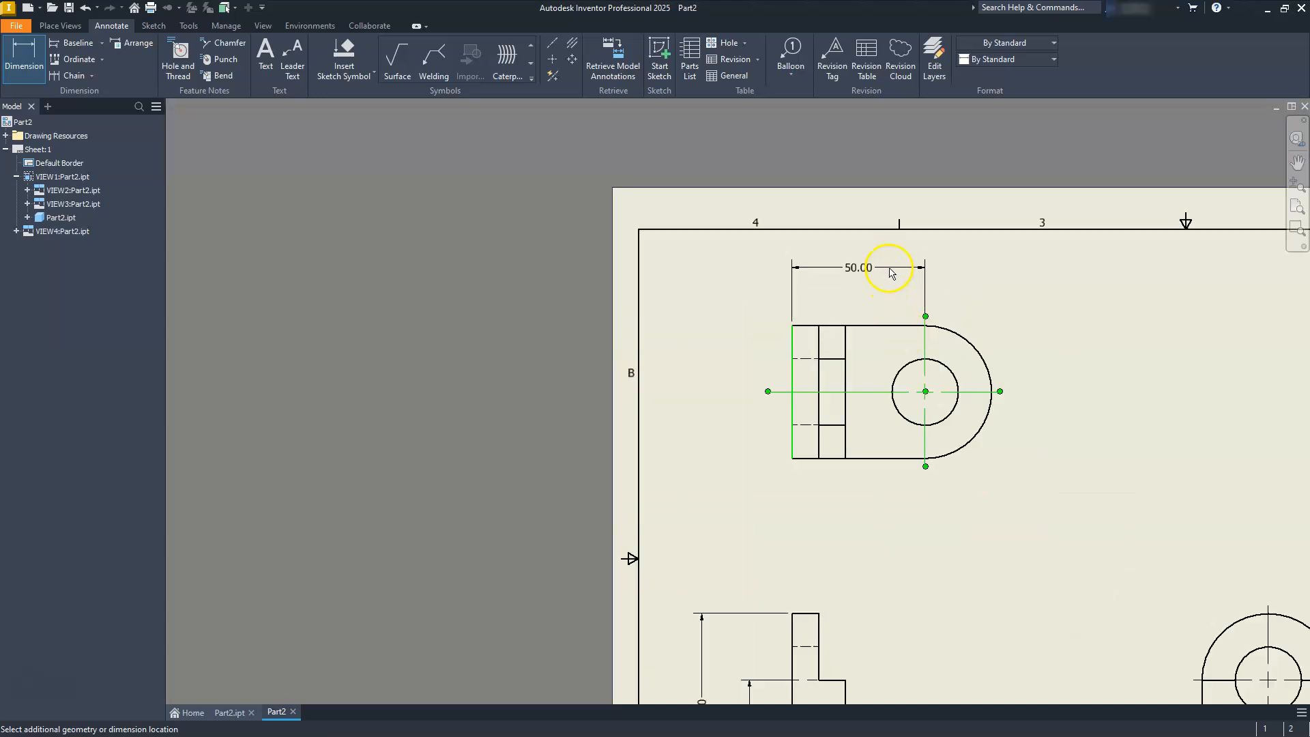
left_click(890, 263)
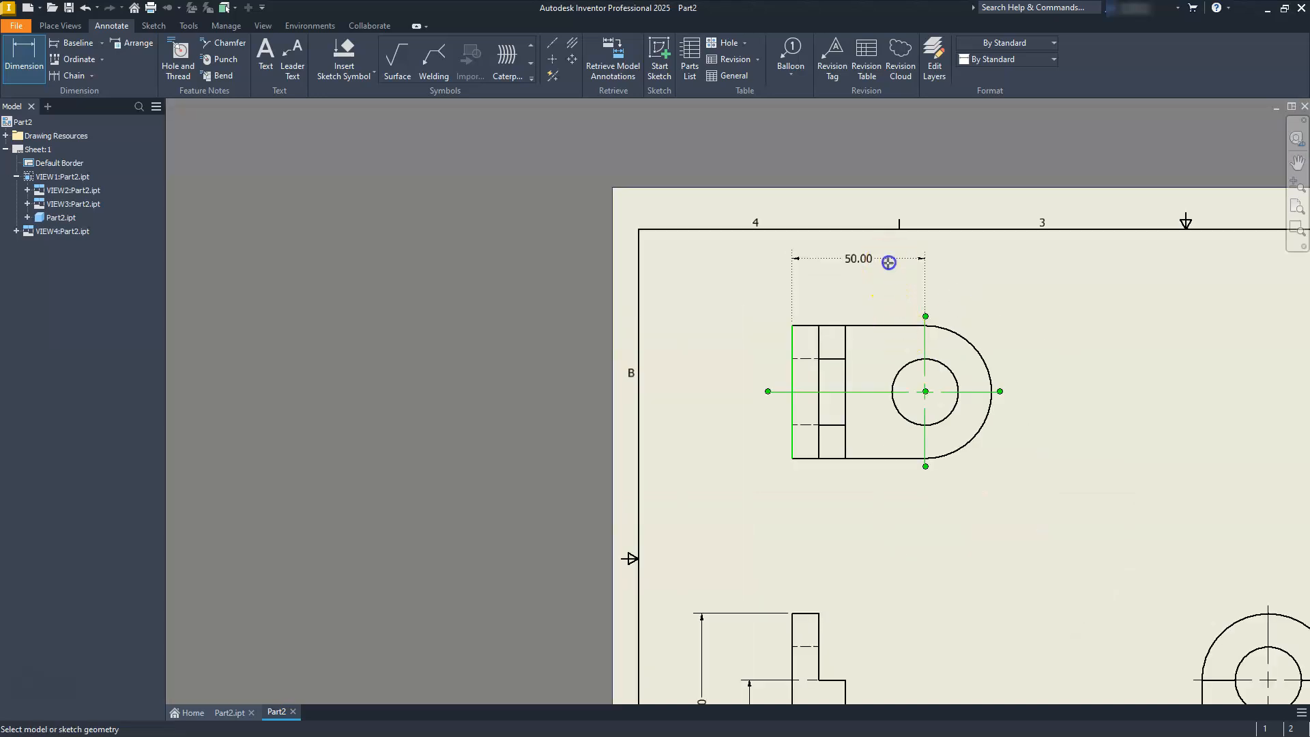
Dimension the upright's lower and upper thicknesses from the back edge in the top view, stacking them below the hole-position dimension.
scroll(822, 305, "up", 3)
left_click(869, 363)
left_click(768, 369)
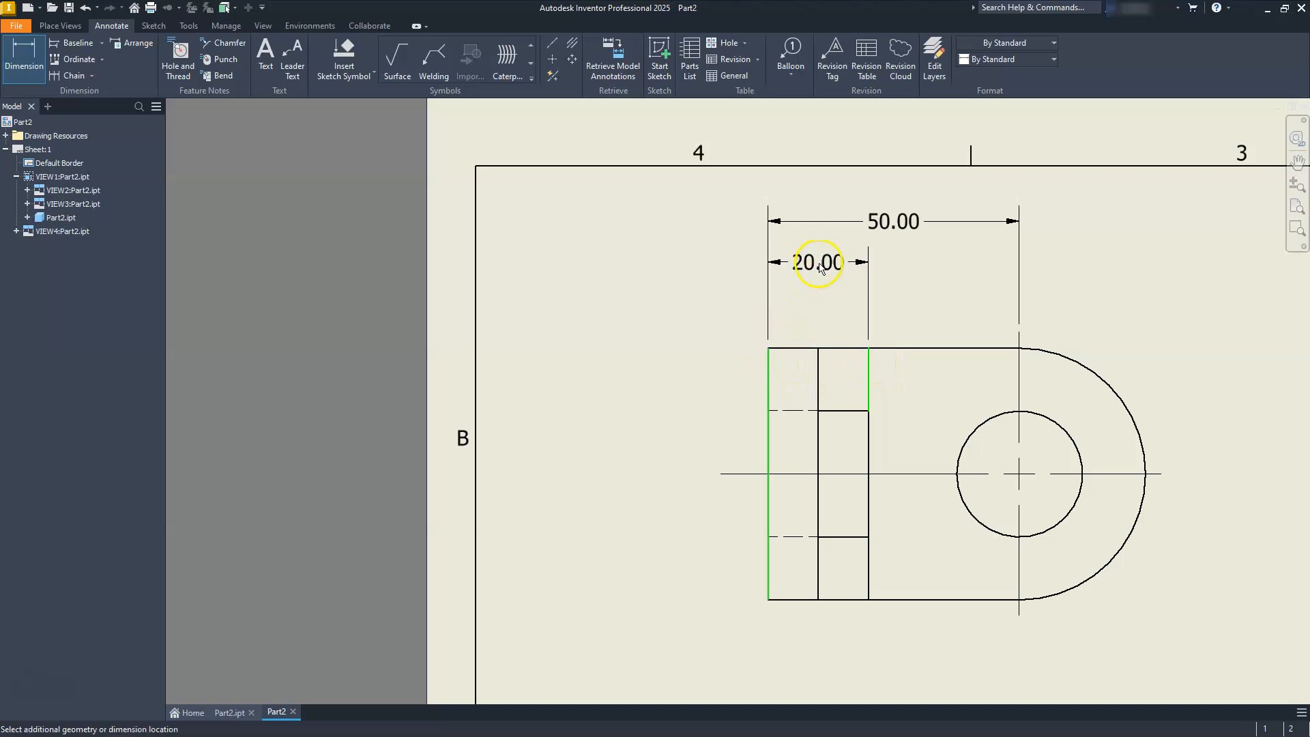
left_click(817, 272)
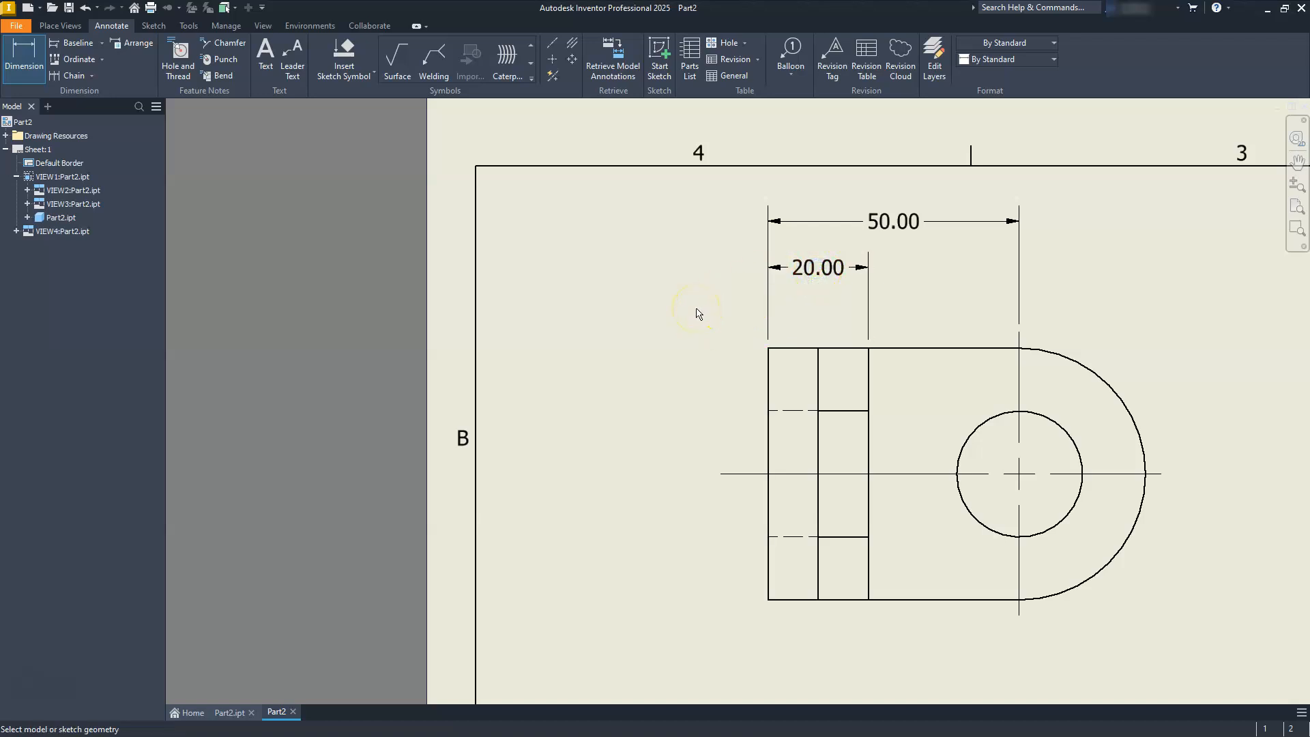
left_click(767, 372)
left_click(821, 370)
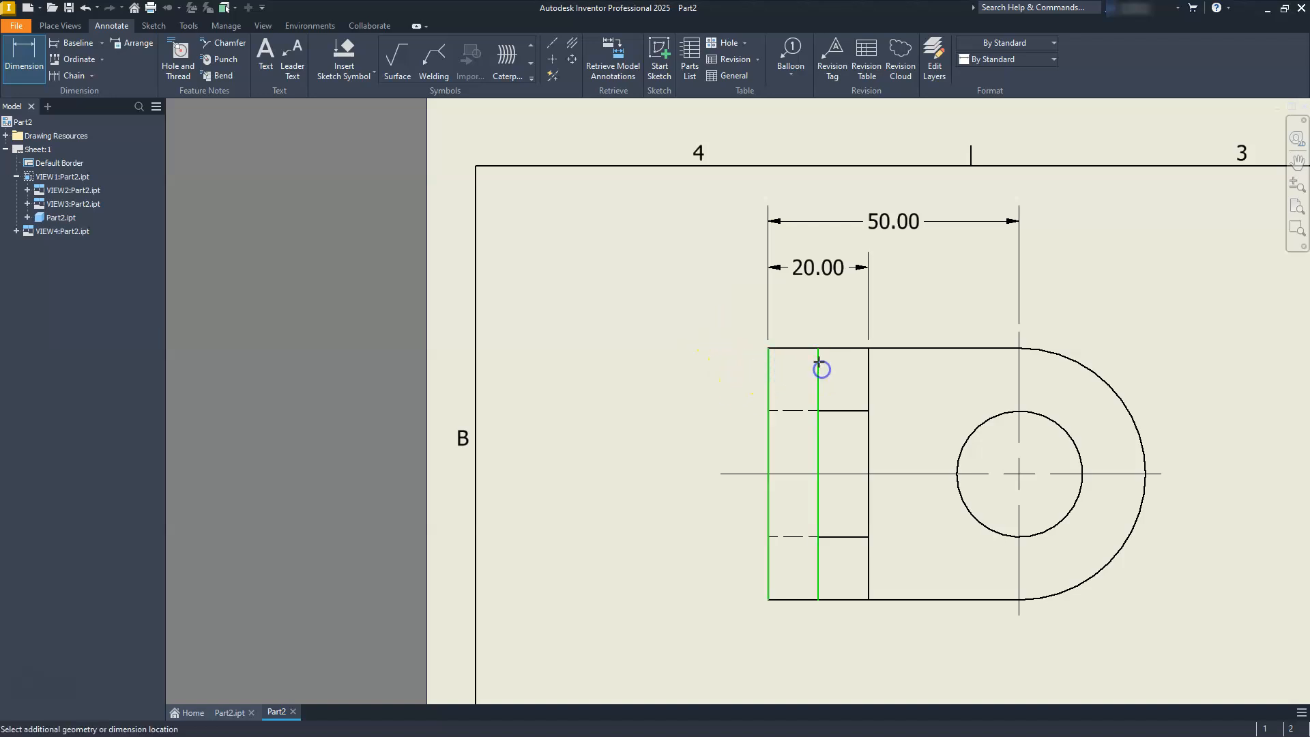
left_click(808, 310)
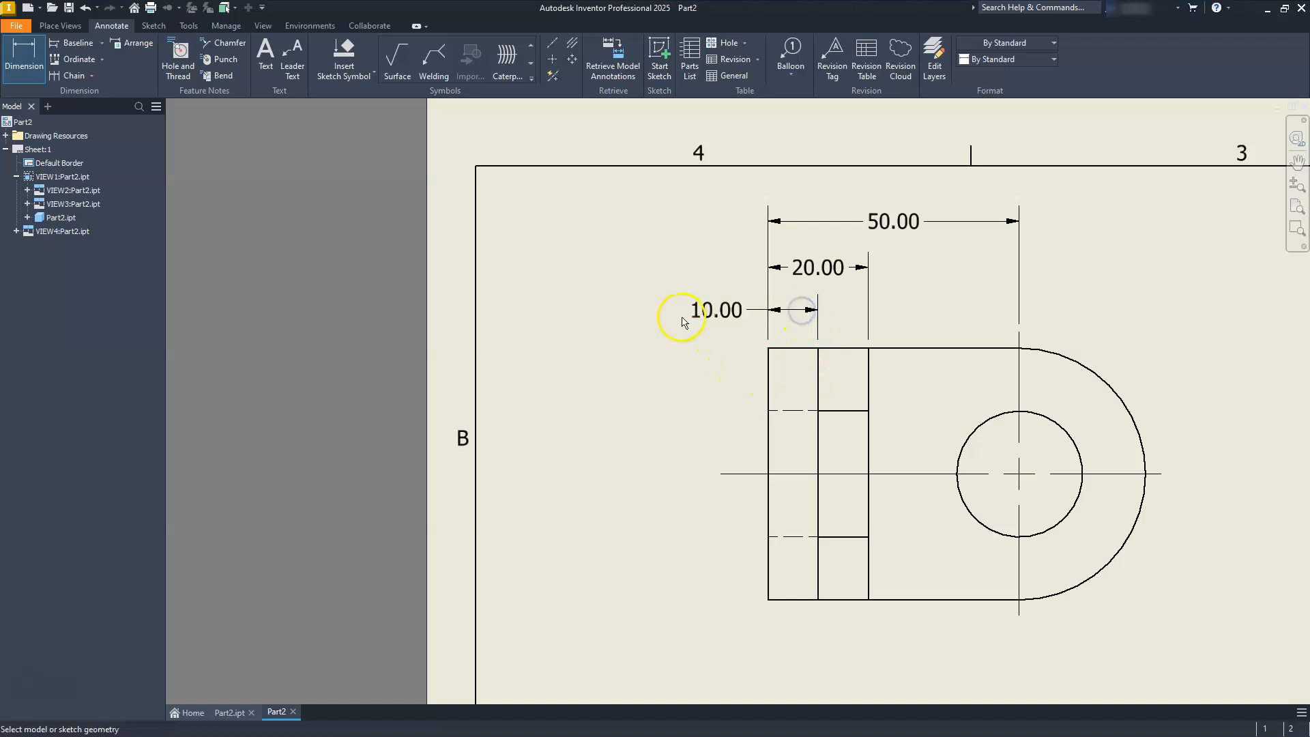
Dimension the horizontal distance from the side view's vertical outer edge to the hole's center mark, placing it above the view.
scroll(869, 431, "up", 2)
scroll(909, 500, "down", 4)
middle_click_drag(909, 500, 840, 357)
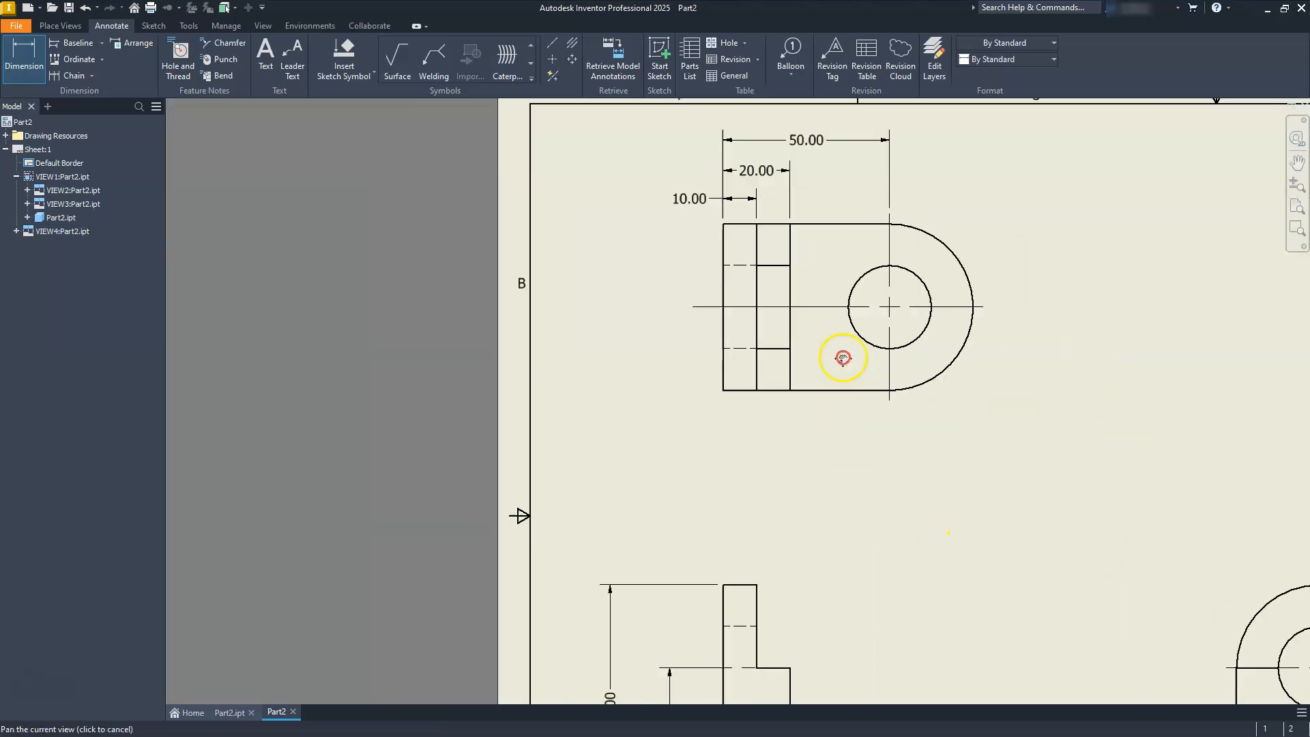
middle_click_drag(964, 557, 832, 394)
middle_click_drag(1109, 541, 919, 447)
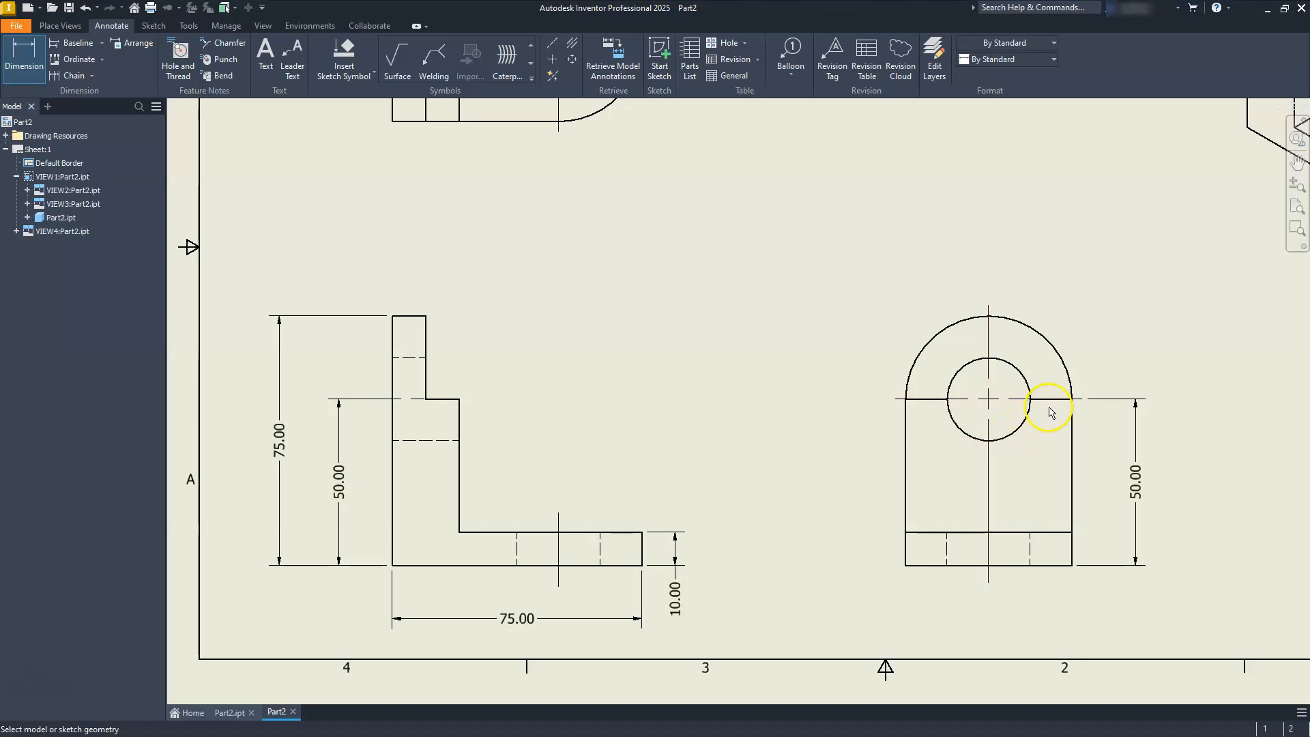
left_click(1071, 423)
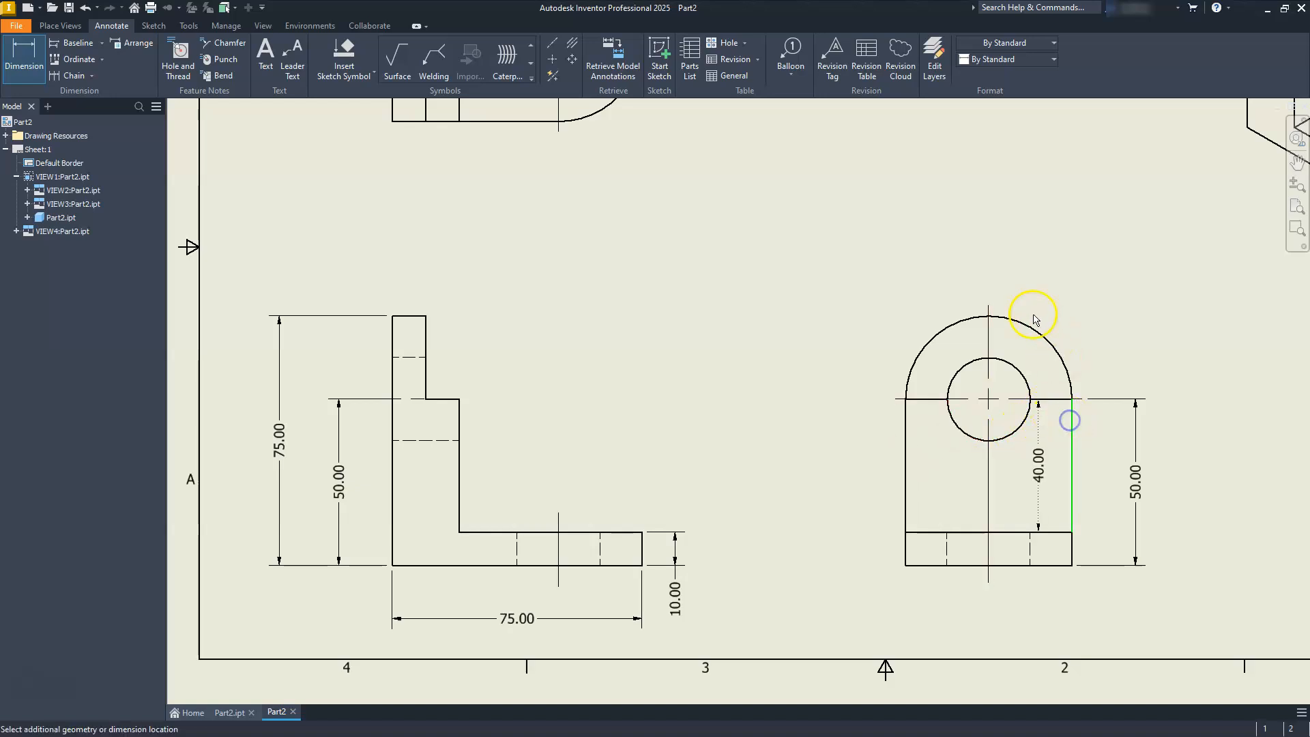
left_click(989, 310)
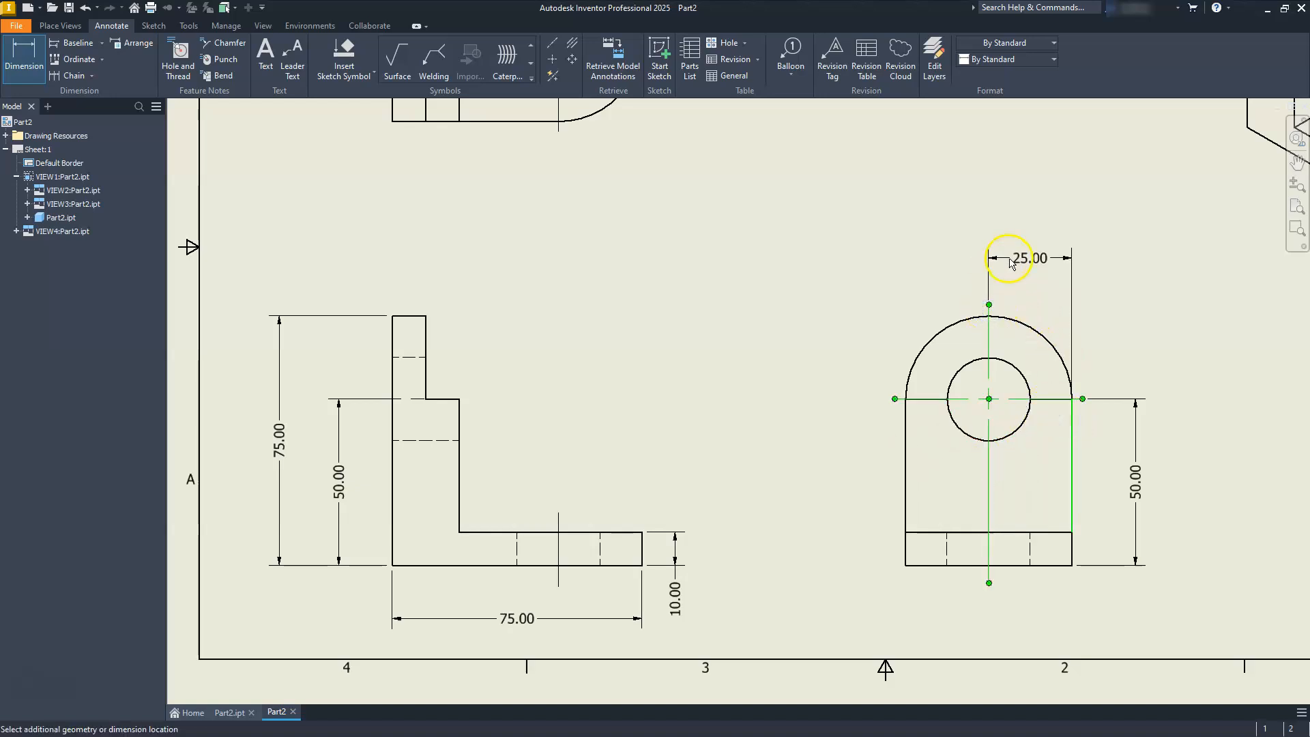
left_click(1014, 271)
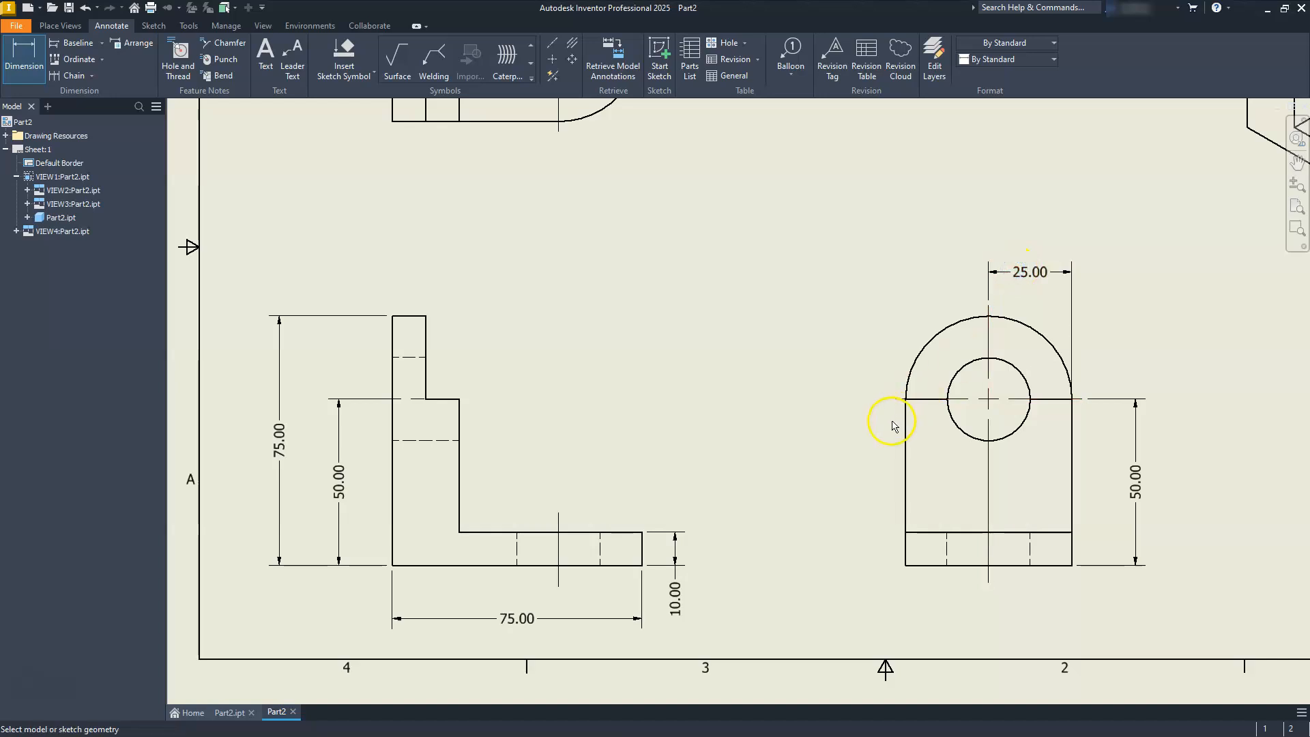
Dimension the rounded top's outer radius in the side view and dimension its hole with the Diameter dimension type.
left_click(930, 342)
left_click(907, 296)
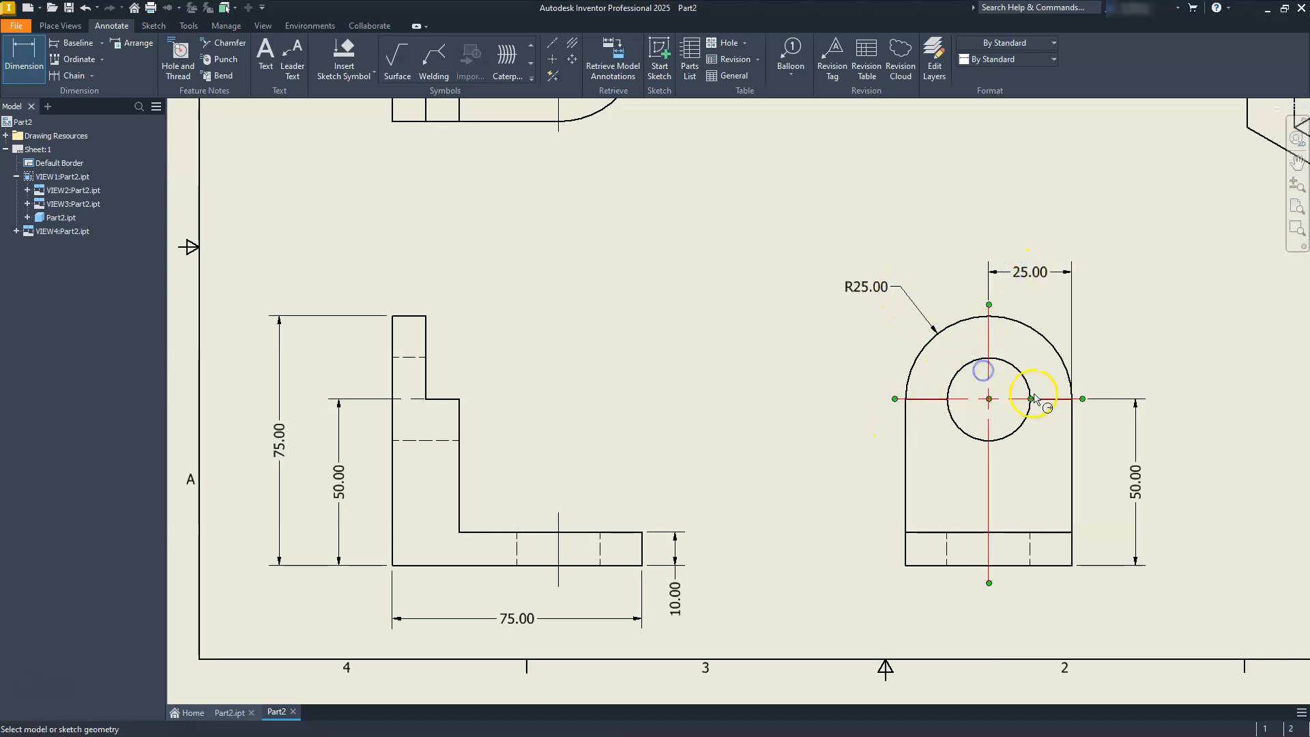
middle_click_drag(1028, 382, 786, 381)
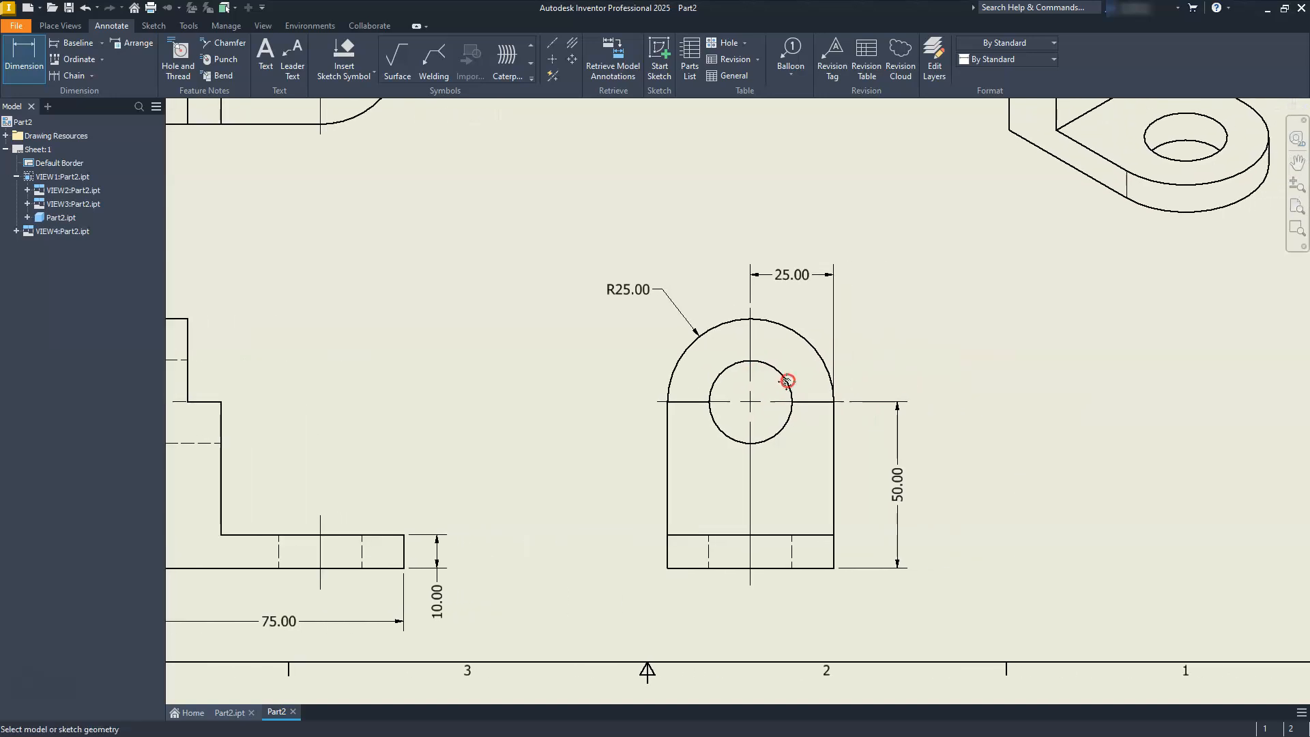
left_click(786, 380)
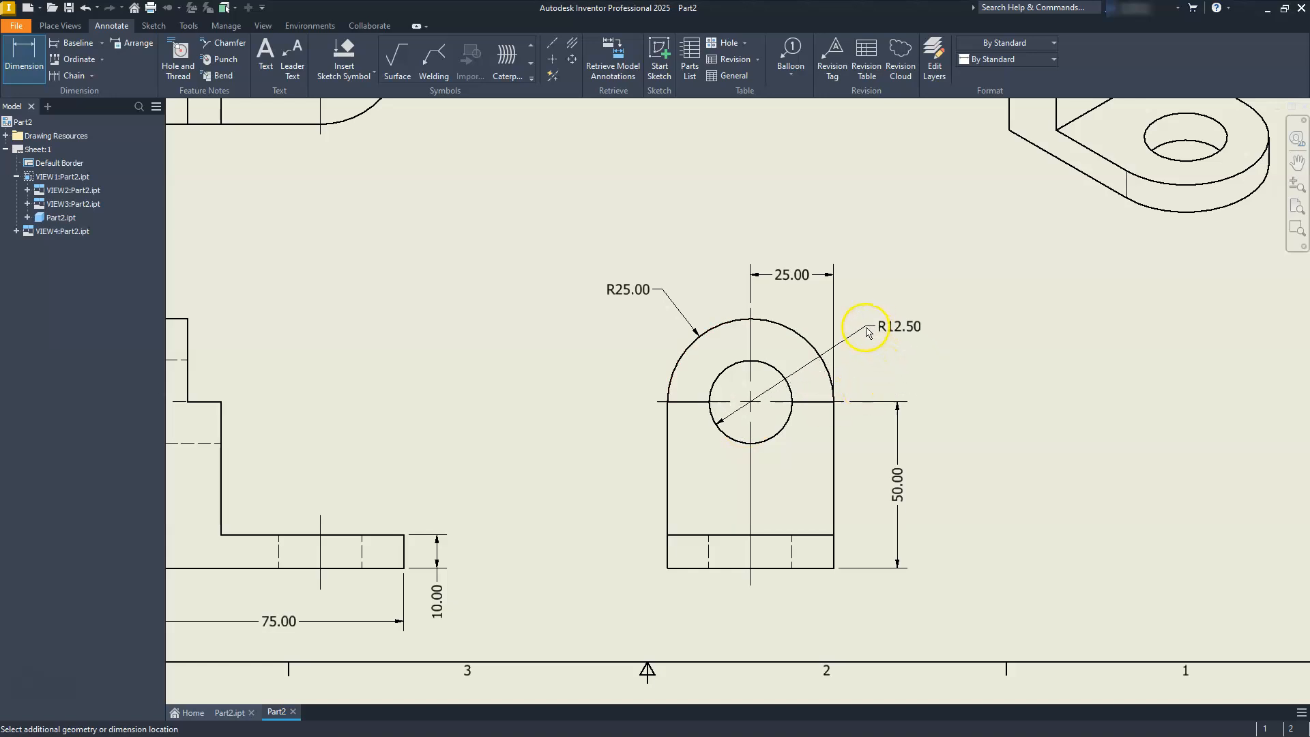
right_click(863, 325)
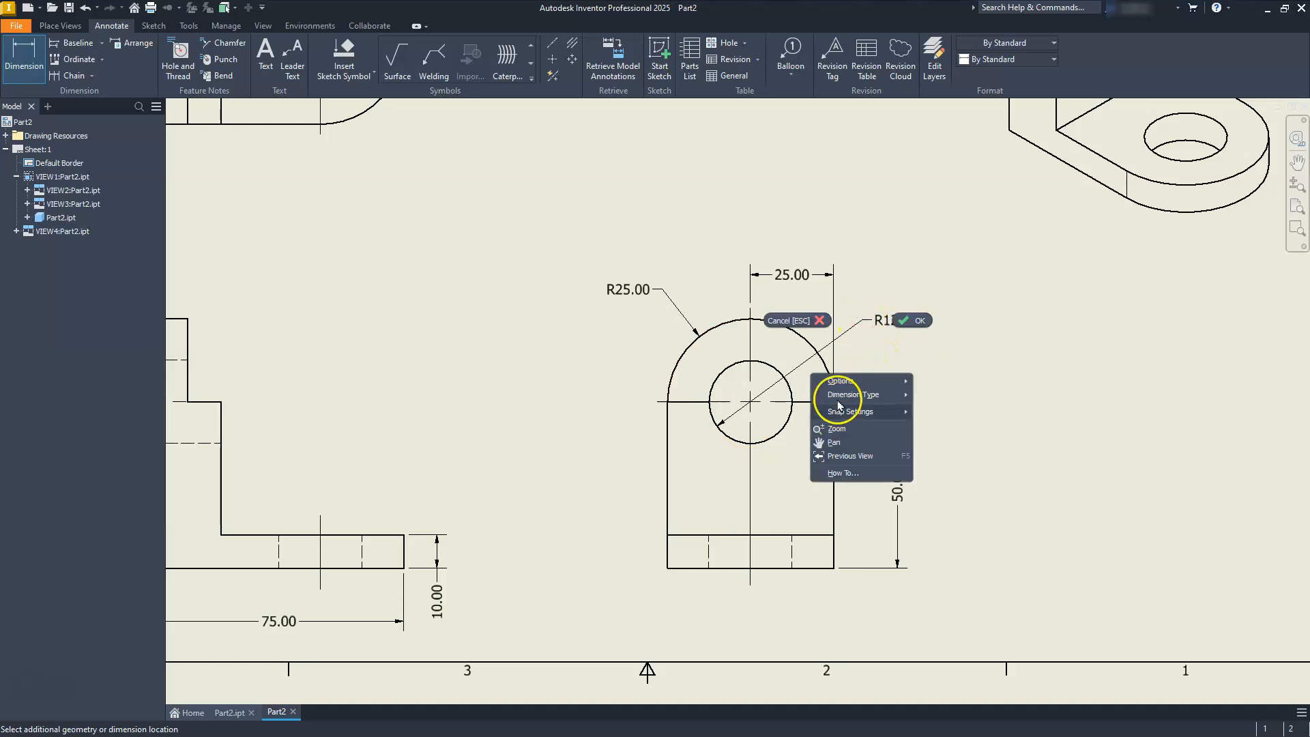
mouse_move(856, 395)
left_click(938, 395)
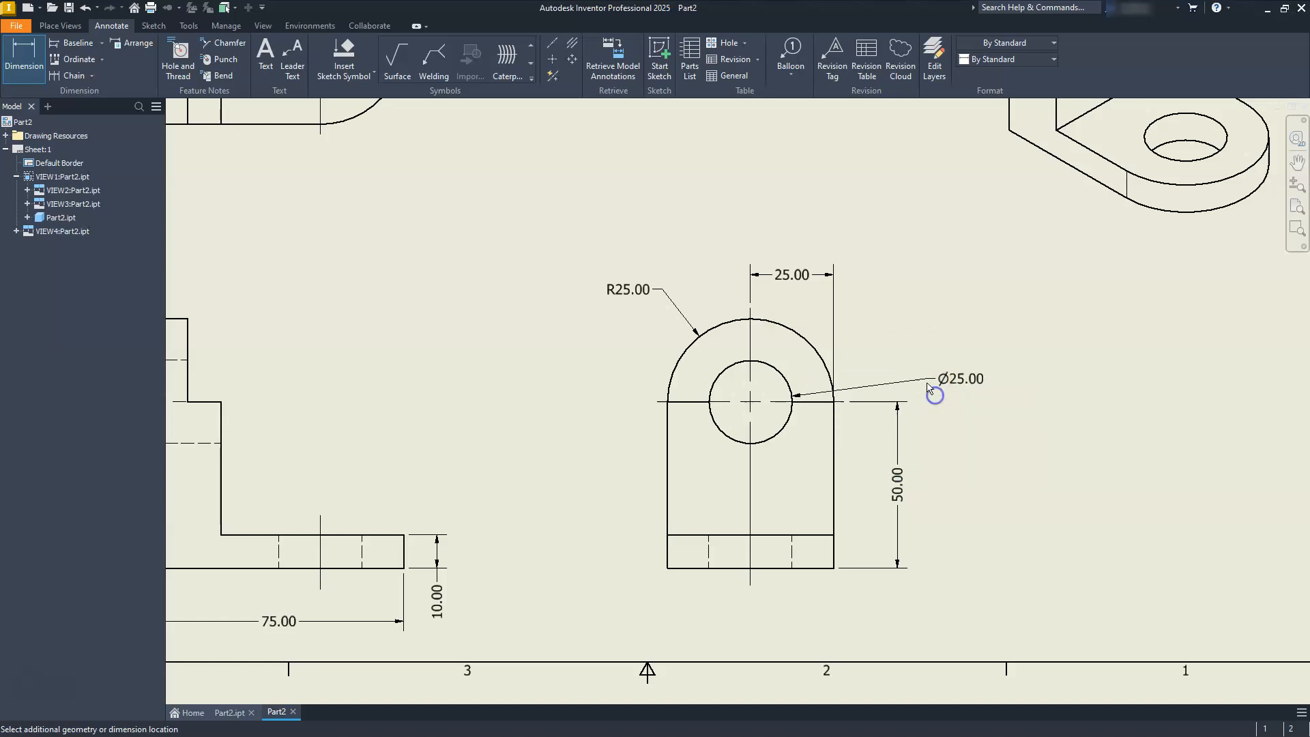
left_click(859, 326)
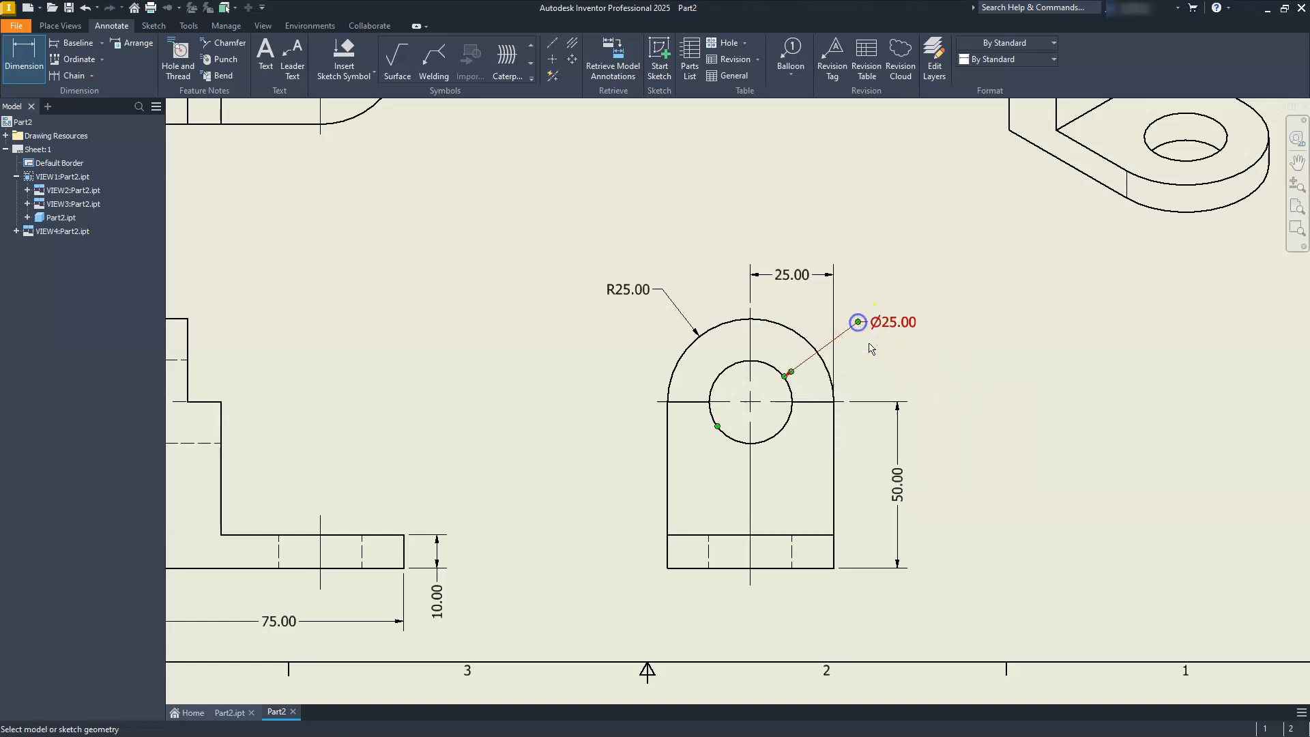
Dimension the hole's diameter and the rounded end's radius in the top view, placing both texts outside the outline.
mouse_move(528, 341)
middle_mouse_down()
mouse_move(1046, 640)
mouse_move(1019, 721)
middle_mouse_up()
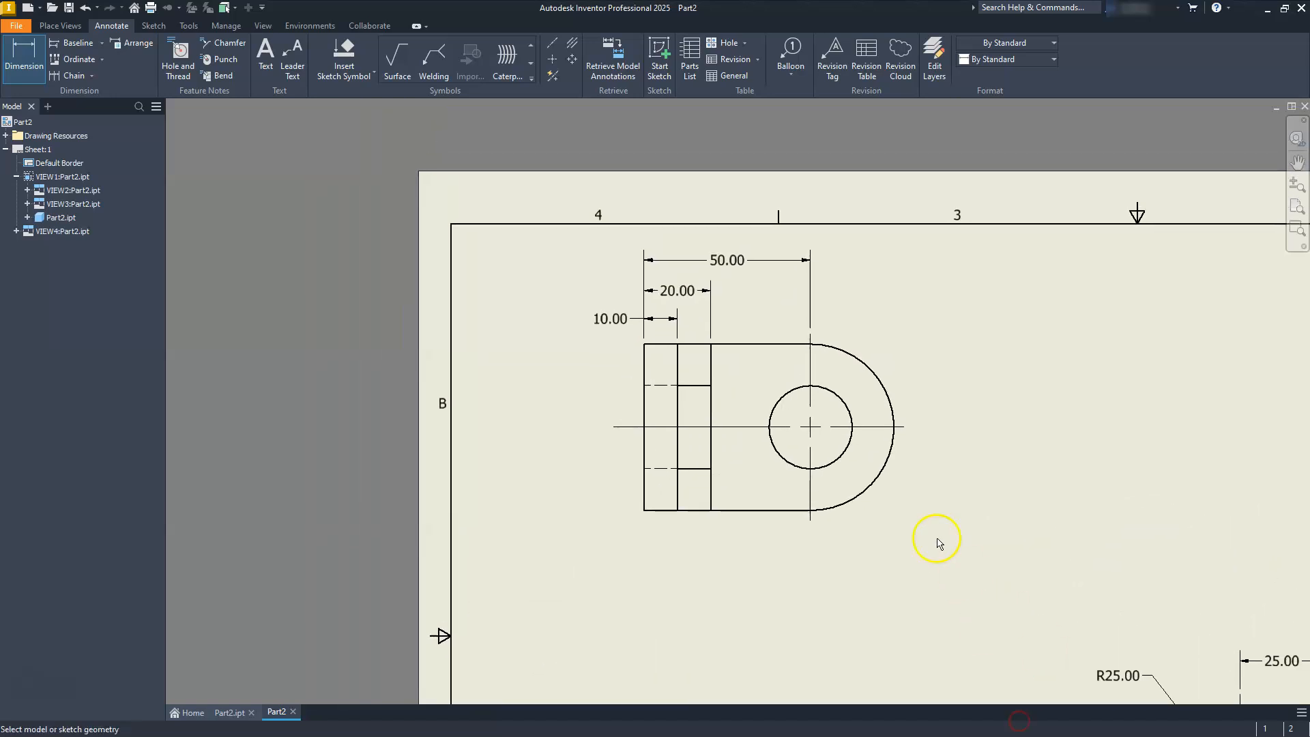
left_click(844, 456)
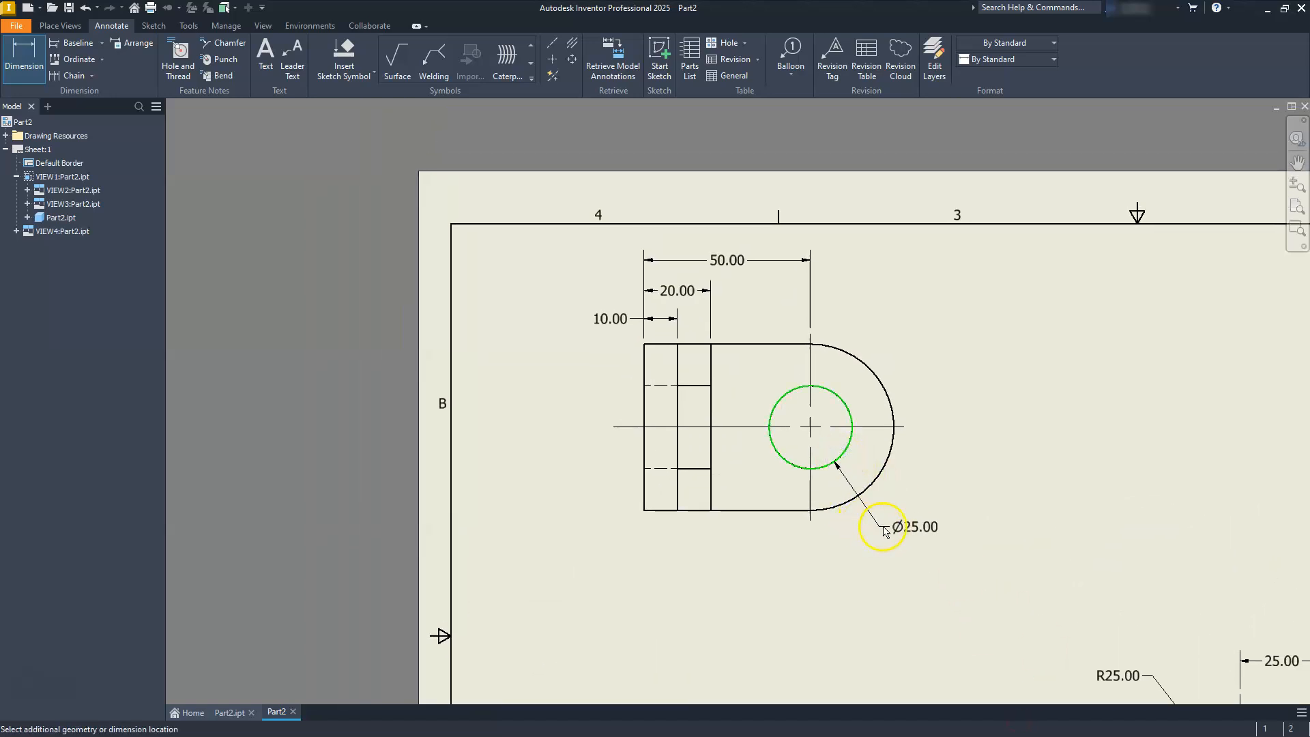
left_click(888, 521)
left_click(866, 369)
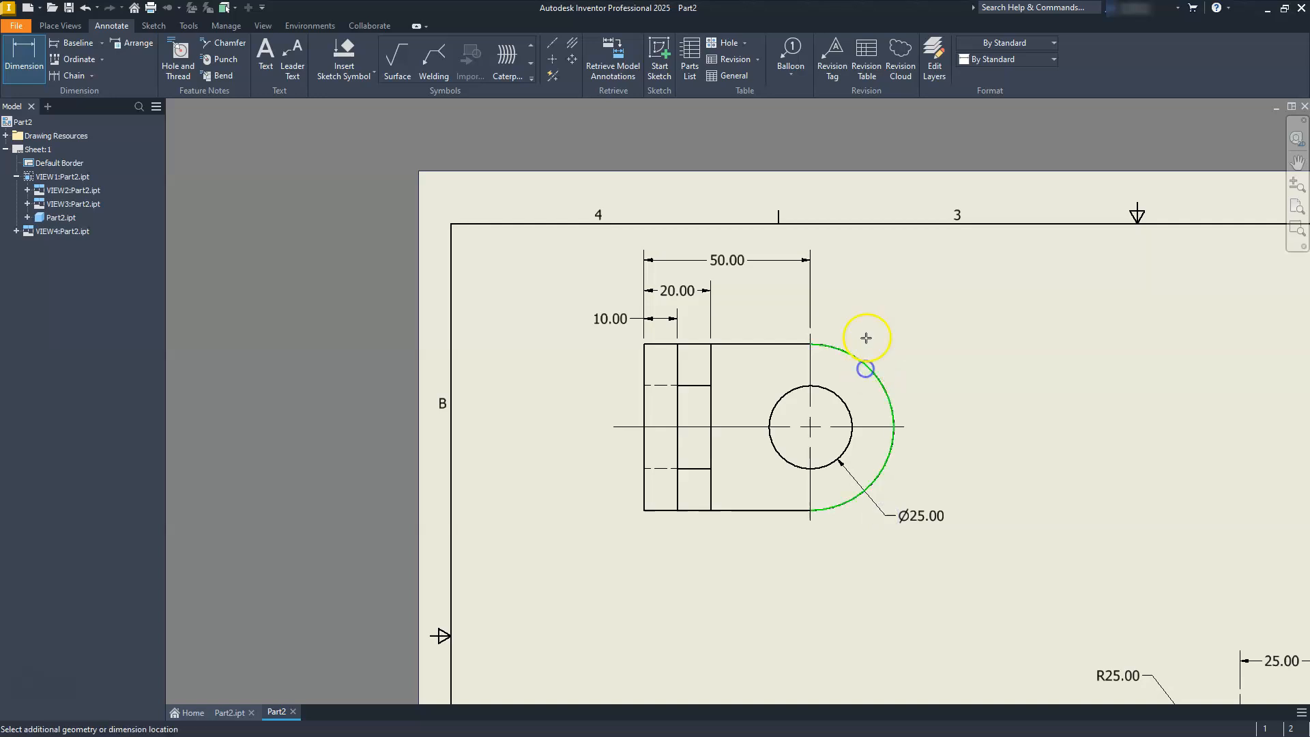
left_click(890, 310)
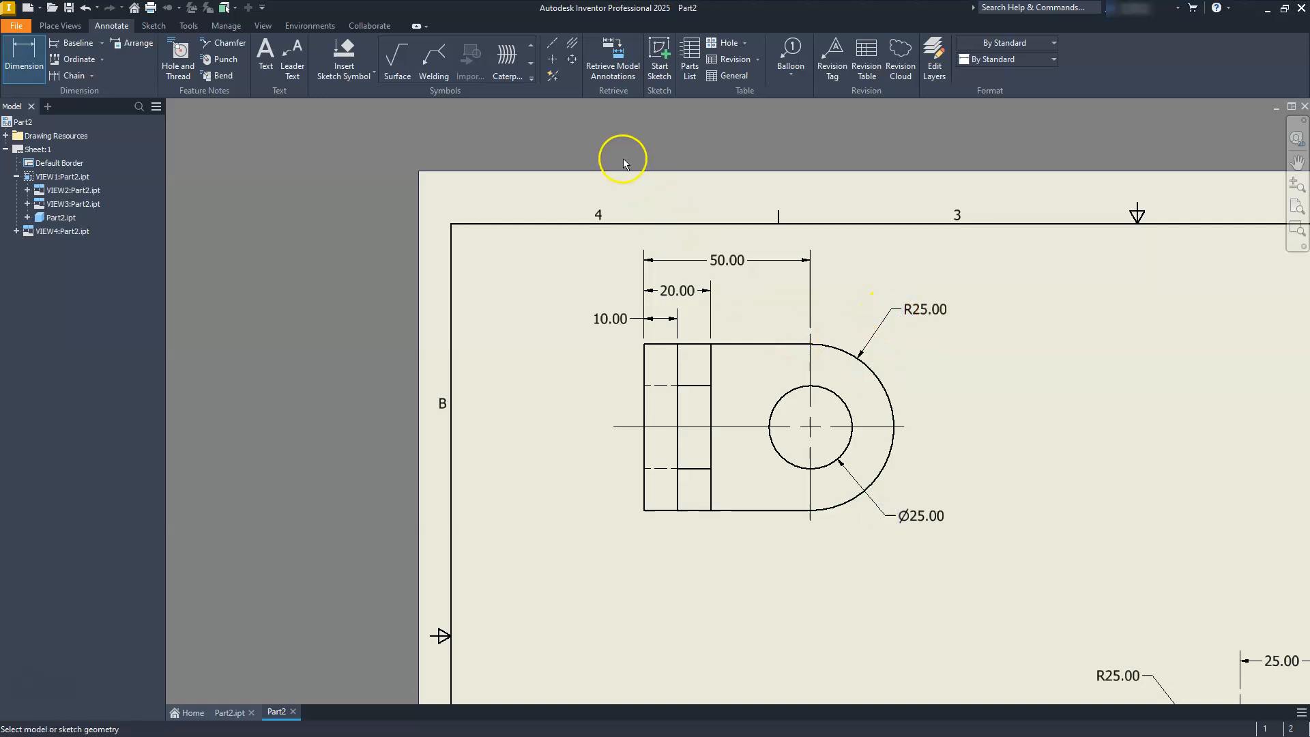
Dimension the vertical distance from the top view's upper edge to the hole's center mark, beyond the rounded end.
left_click(769, 345)
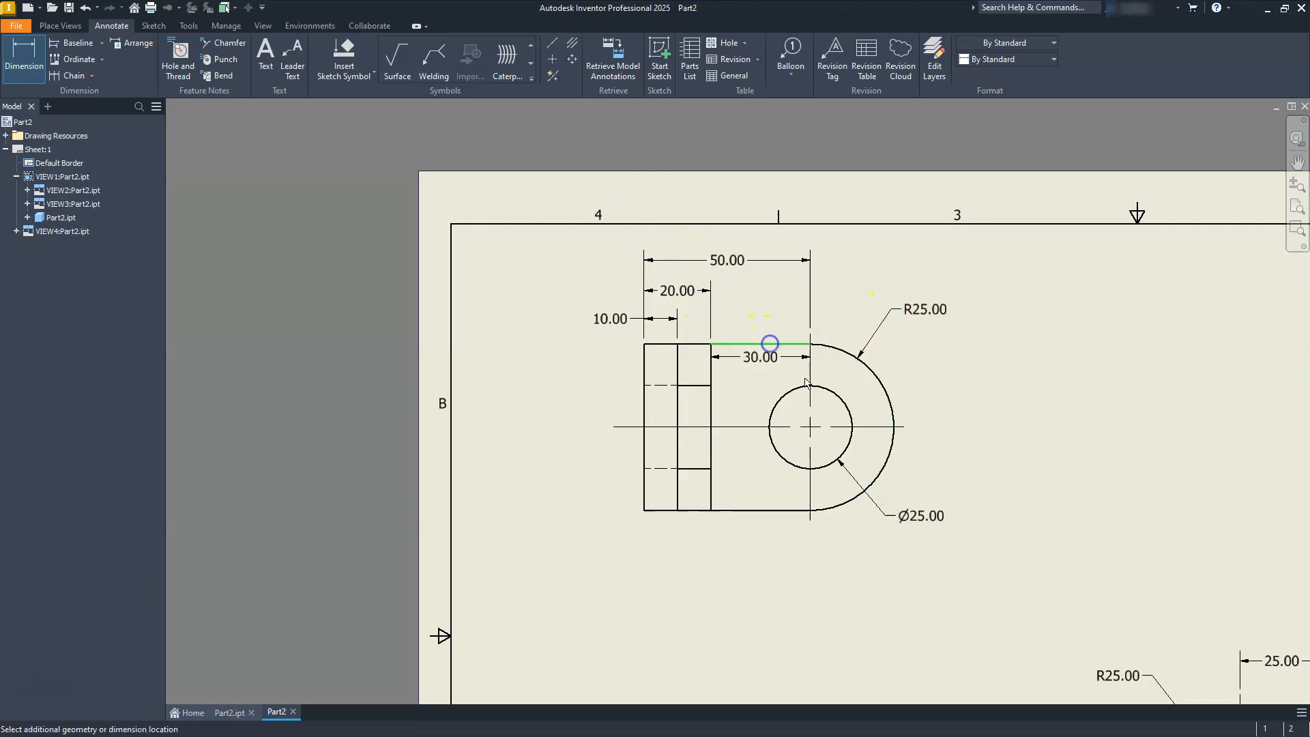
left_click(885, 427)
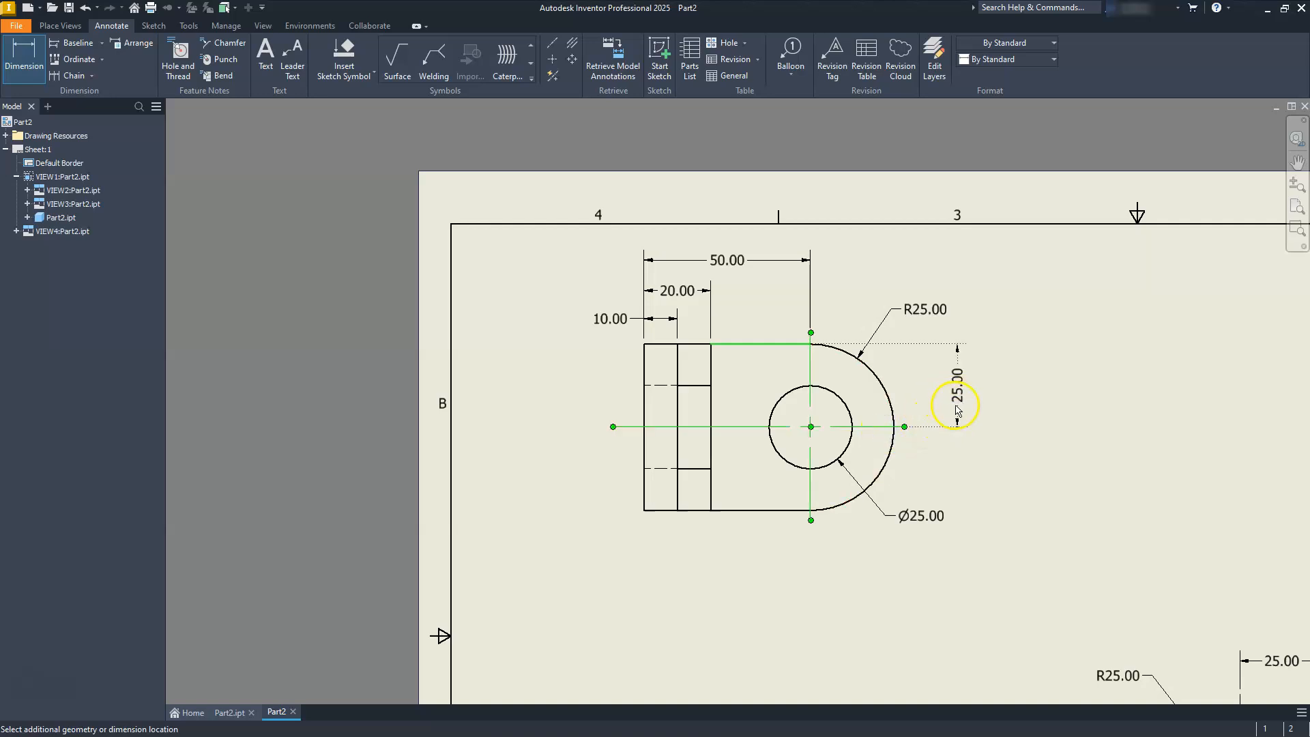
left_click(958, 408)
key("Escape")
Inspect the dimensions across the front, top and side views and check the layout of the whole sheet.
scroll(736, 453, "up", 2)
scroll(739, 489, "down", 5)
middle_click_drag(758, 603, 737, 467)
scroll(736, 471, "up", 4)
middle_click_drag(851, 471, 902, 432)
middle_click(859, 417)
middle_click(861, 415)
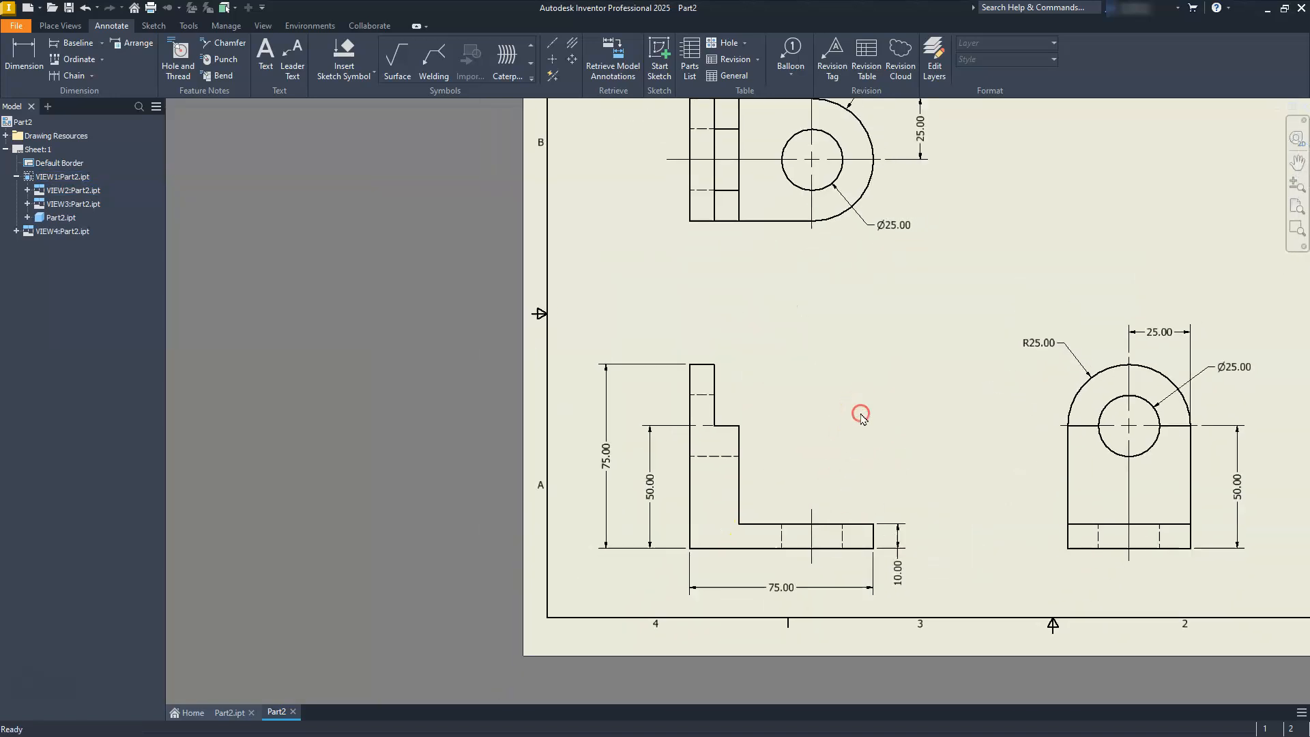
scroll(844, 431, "up", 3)
scroll(823, 446, "down", 4)
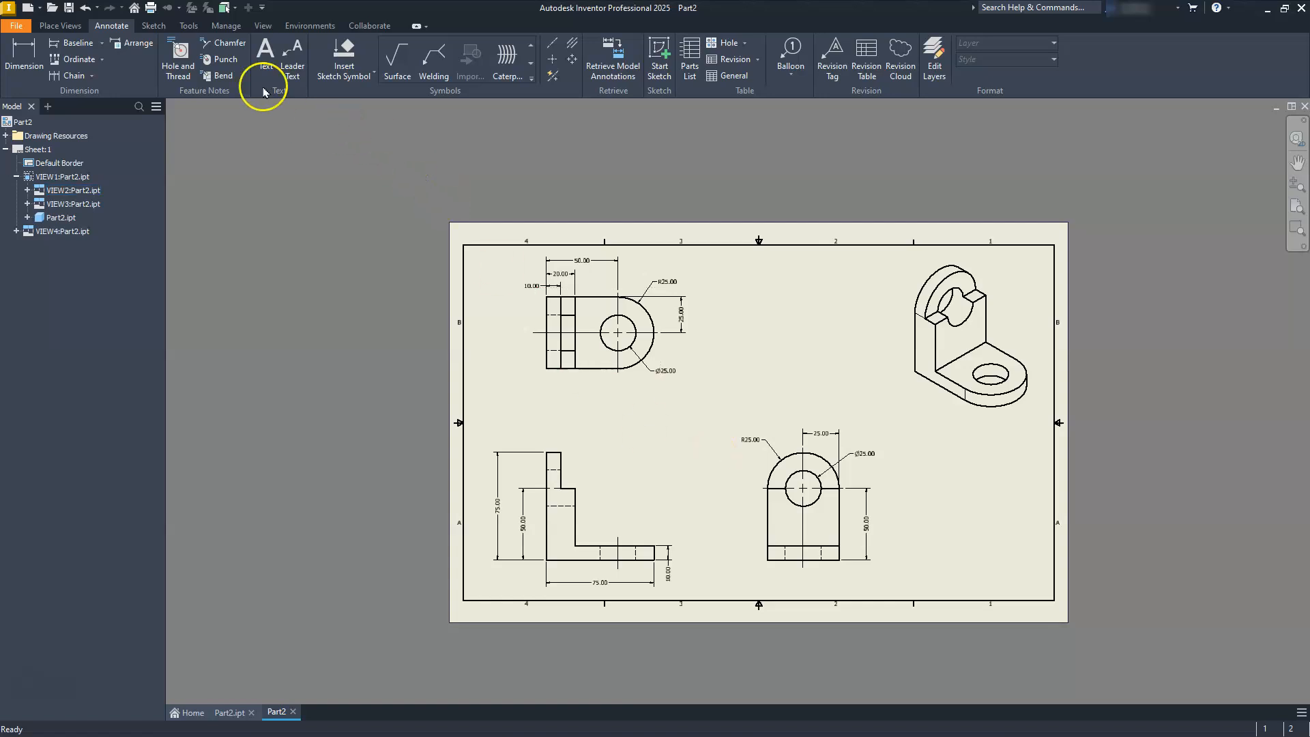
Turn off trailing zeros for linear dimensions in the Default - mm (ANSI) dimension style.
left_click(223, 31)
left_click(230, 27)
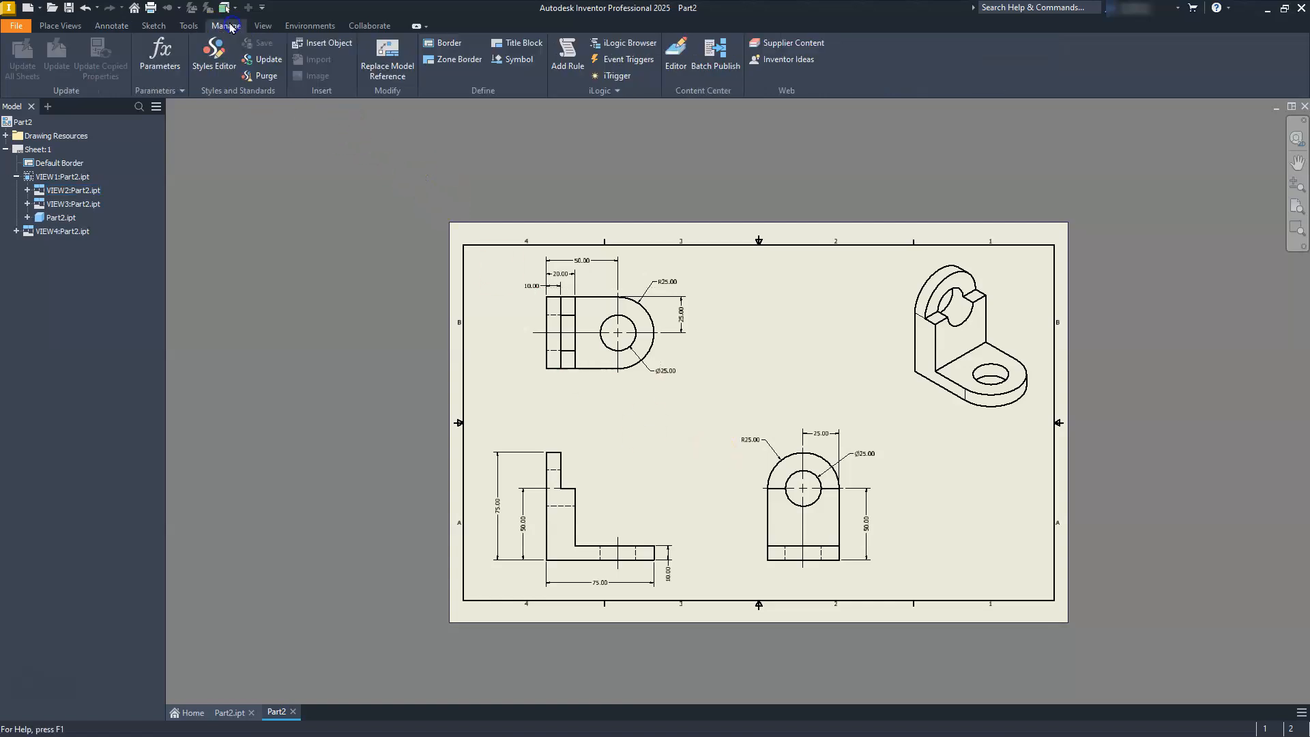
left_click(214, 54)
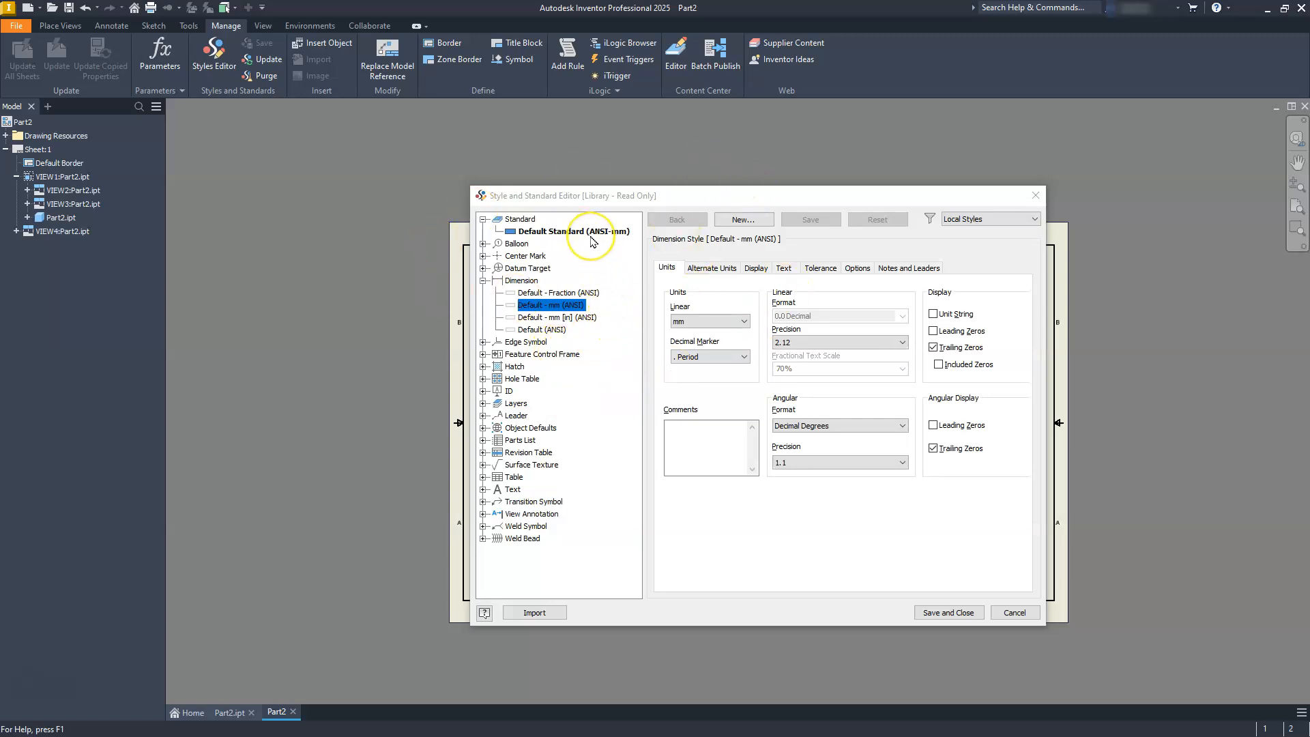
left_click(933, 348)
left_click(933, 348)
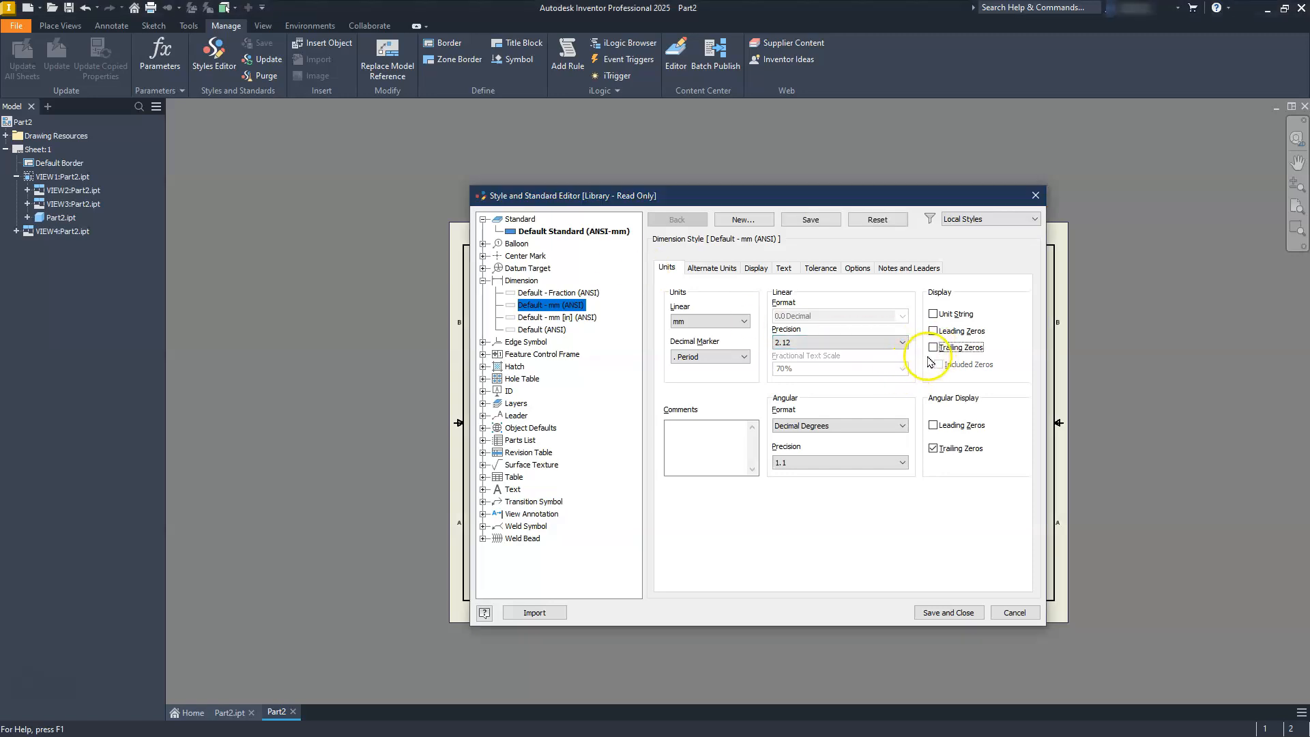
Set the dimension style's aligned and vertical linear text orientation to inline horizontal, and save the style changes.
left_click(760, 268)
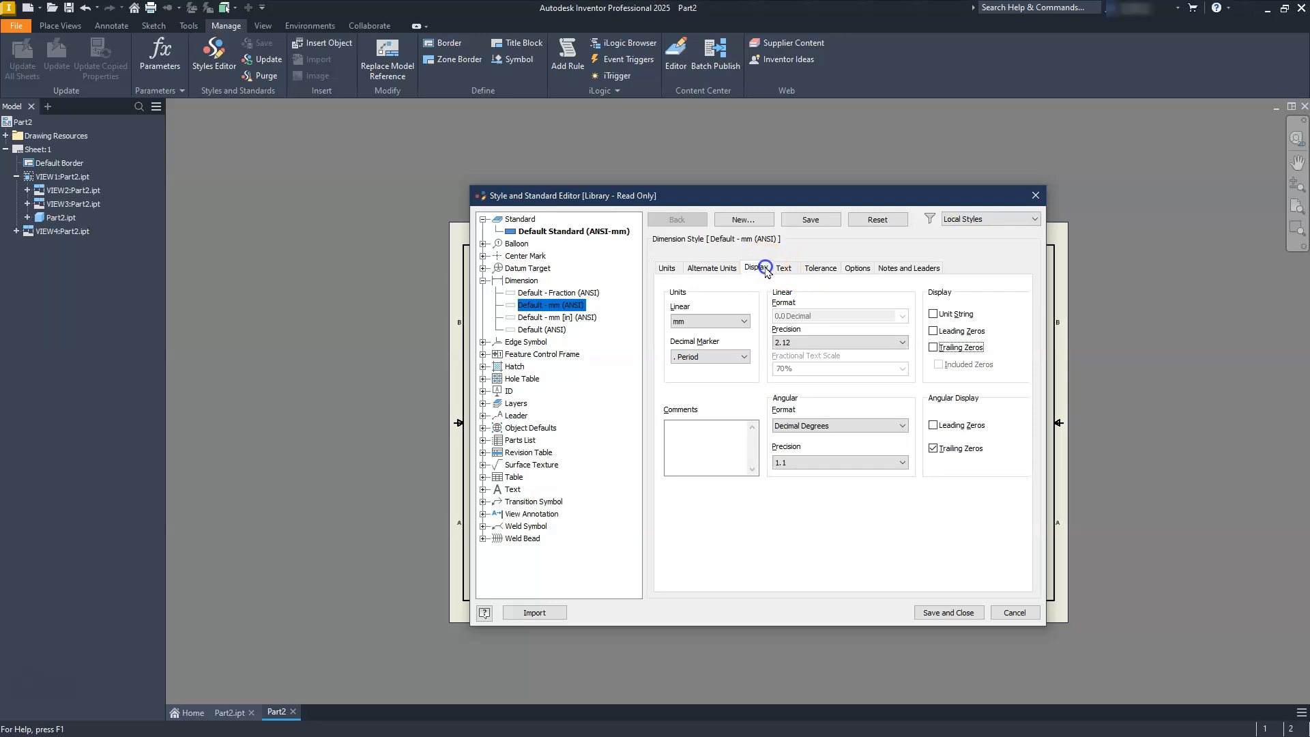
left_click(782, 269)
left_click(784, 272)
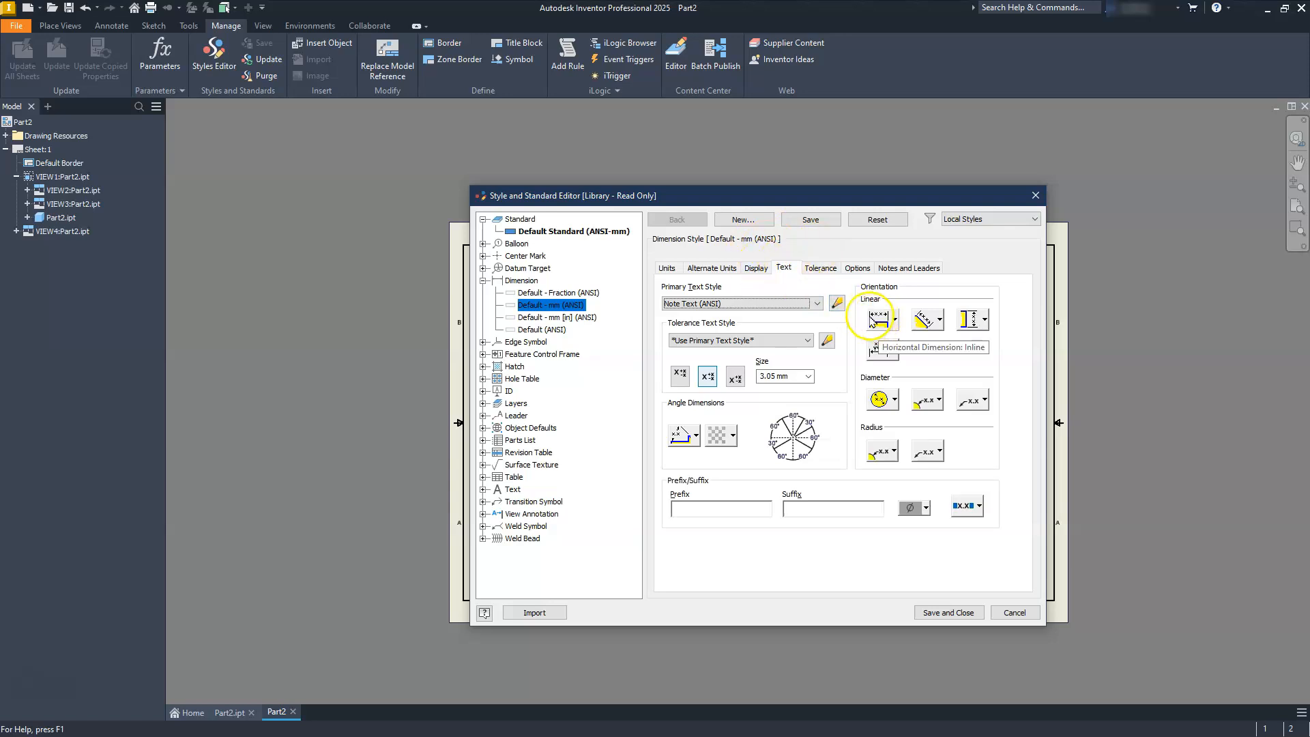
left_click(920, 320)
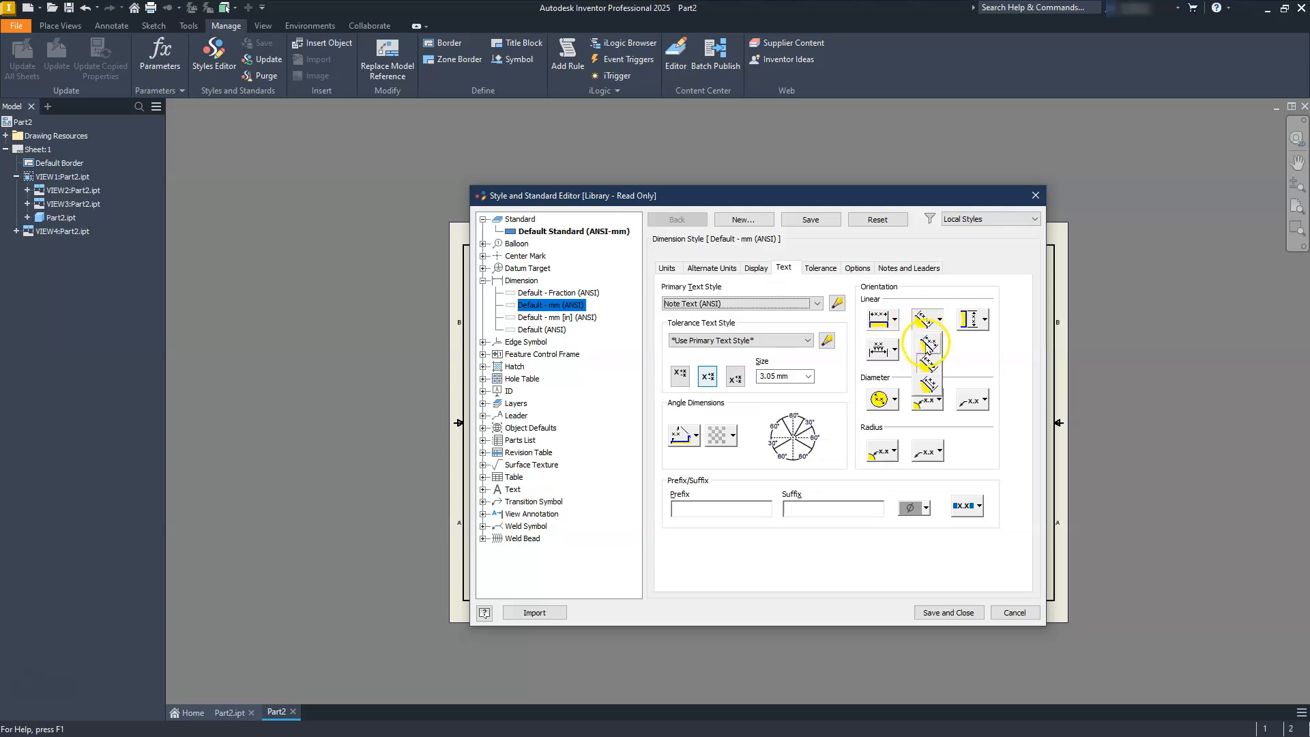
left_click(926, 344)
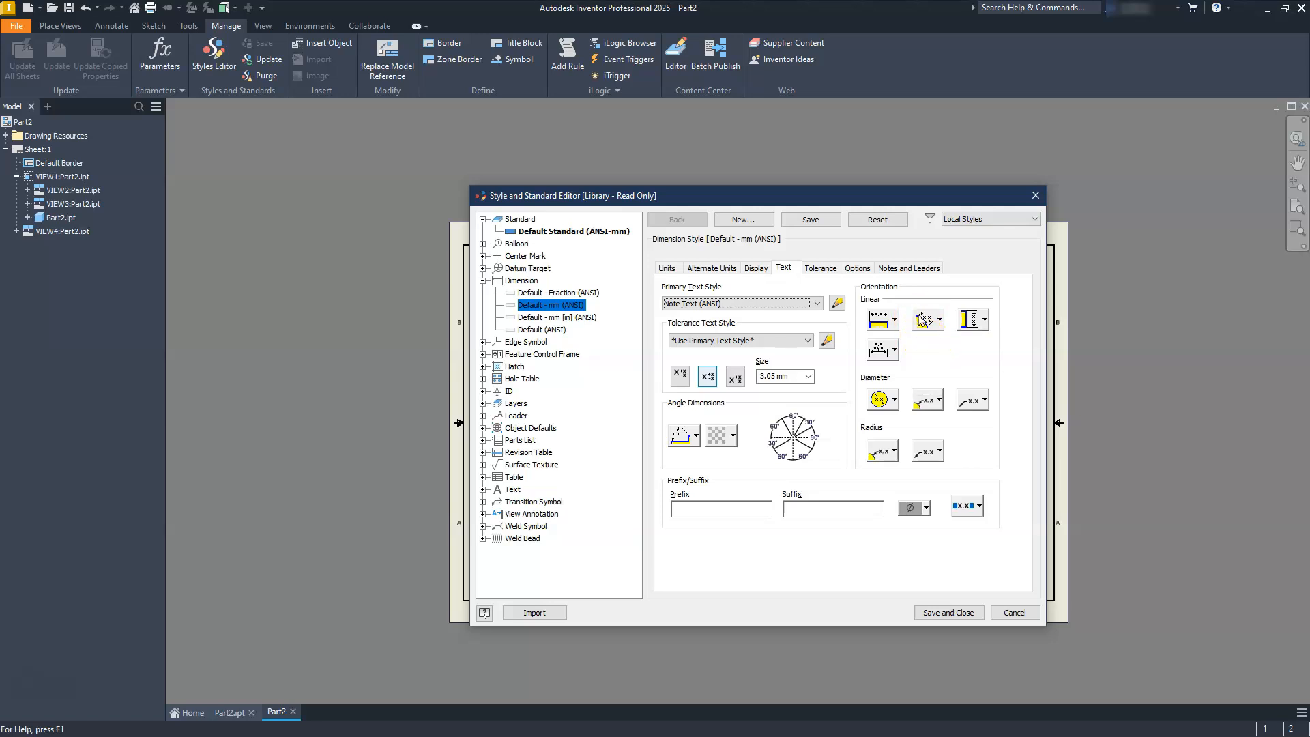
left_click(969, 318)
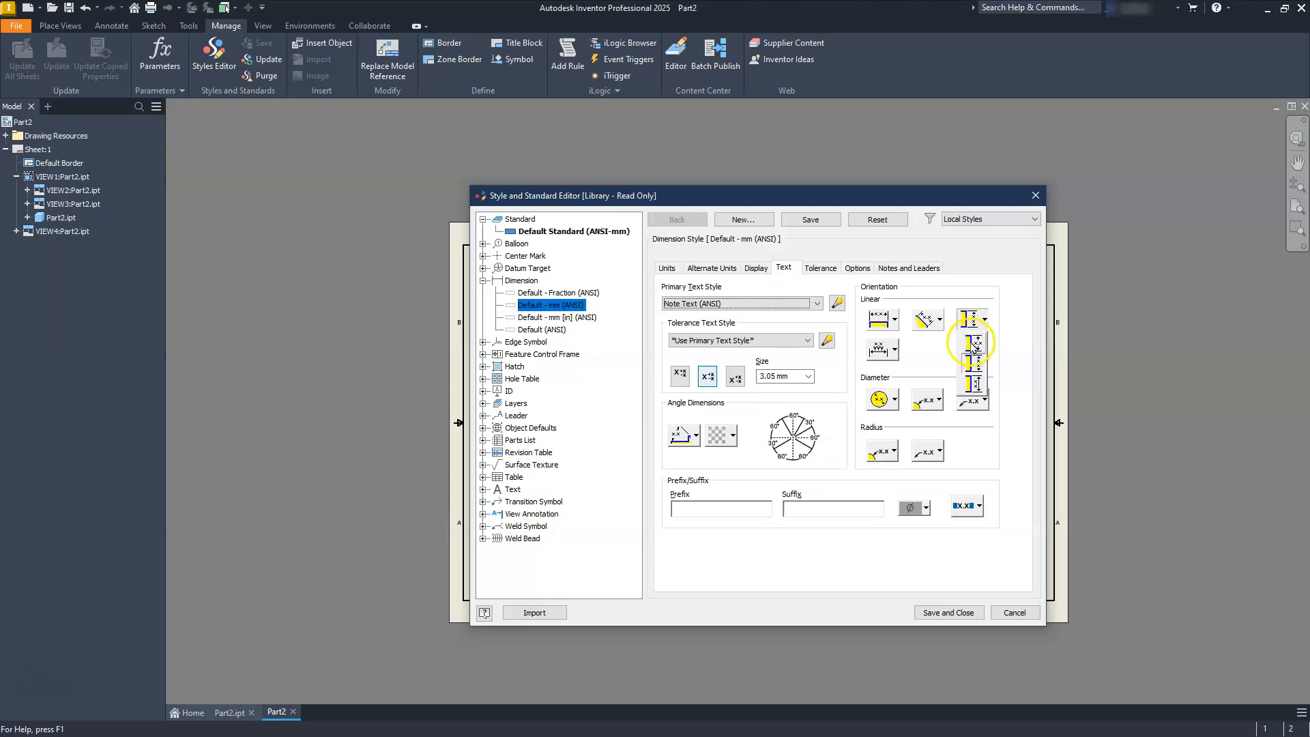
left_click(974, 345)
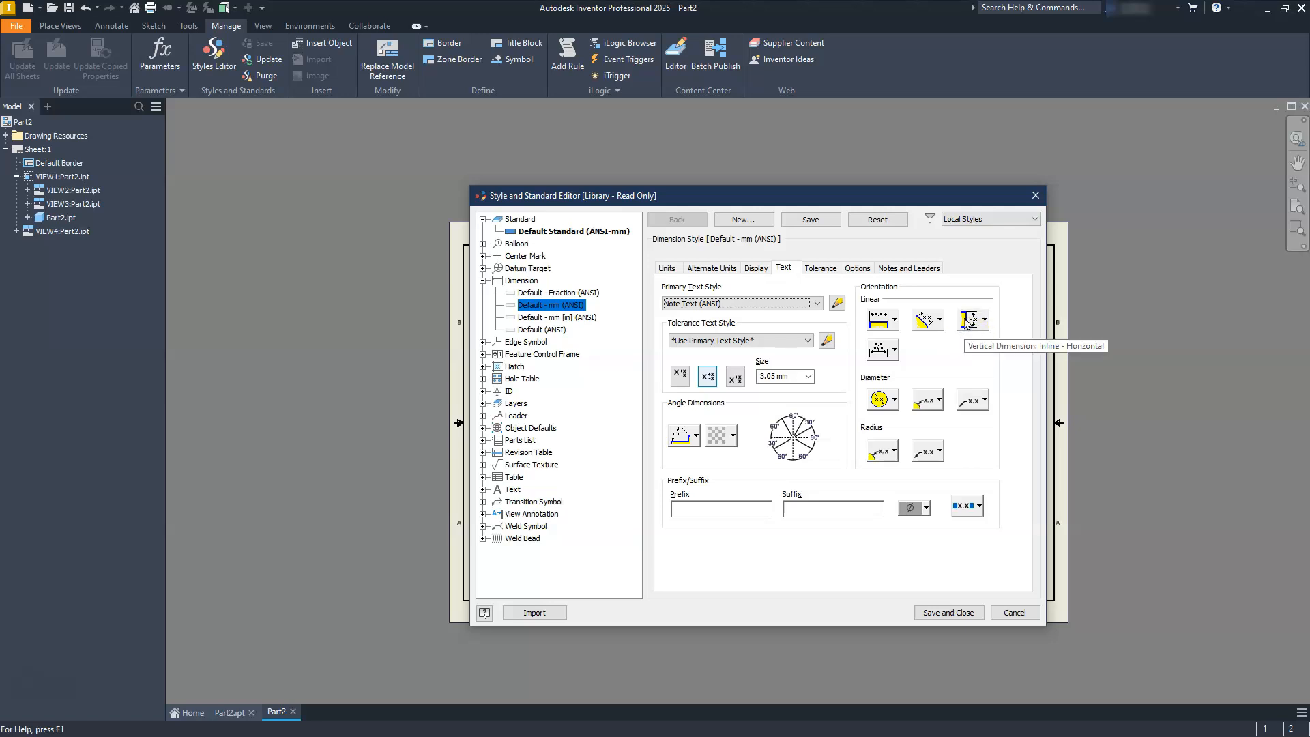
left_click(953, 614)
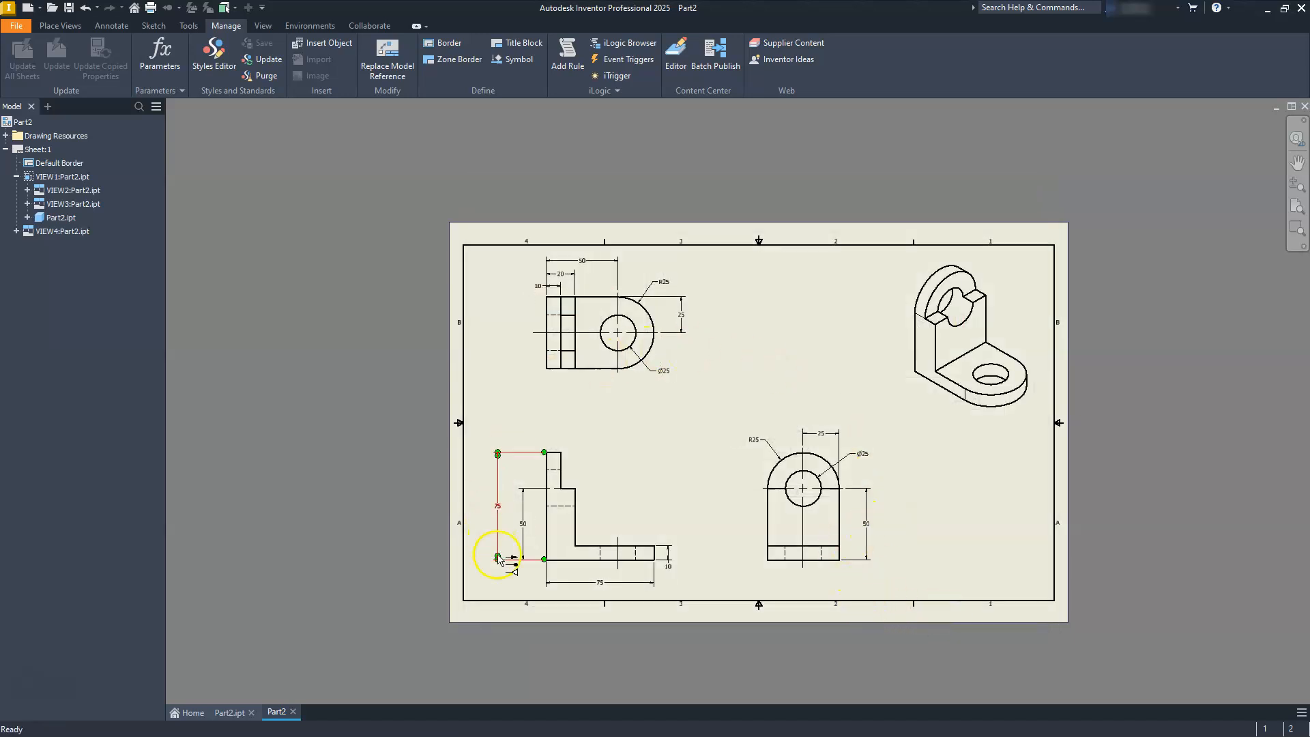
Set the scale of the front base view to 1.5:1 so the projected top and side views enlarge with it.
scroll(614, 541, "up", 2)
scroll(623, 535, "down", 5)
scroll(614, 541, "up", 3)
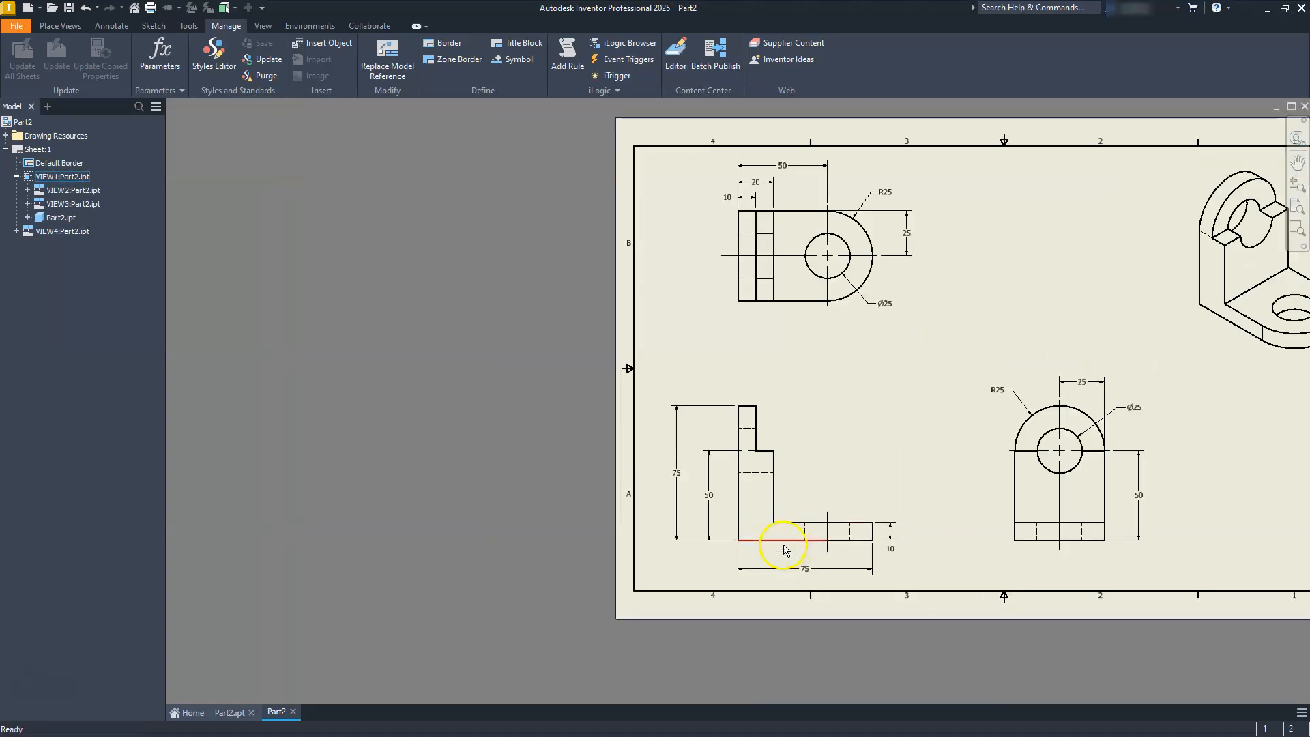
middle_click_drag(806, 467, 733, 492)
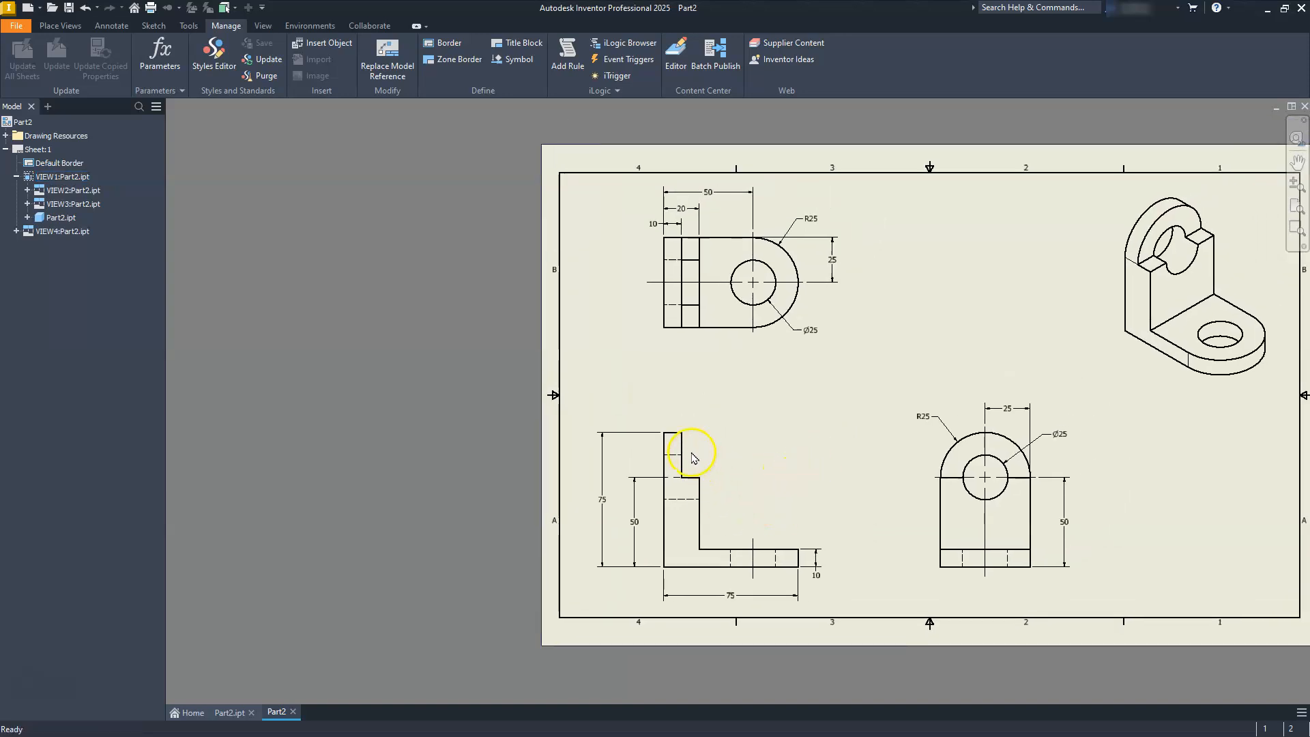
left_click(772, 428)
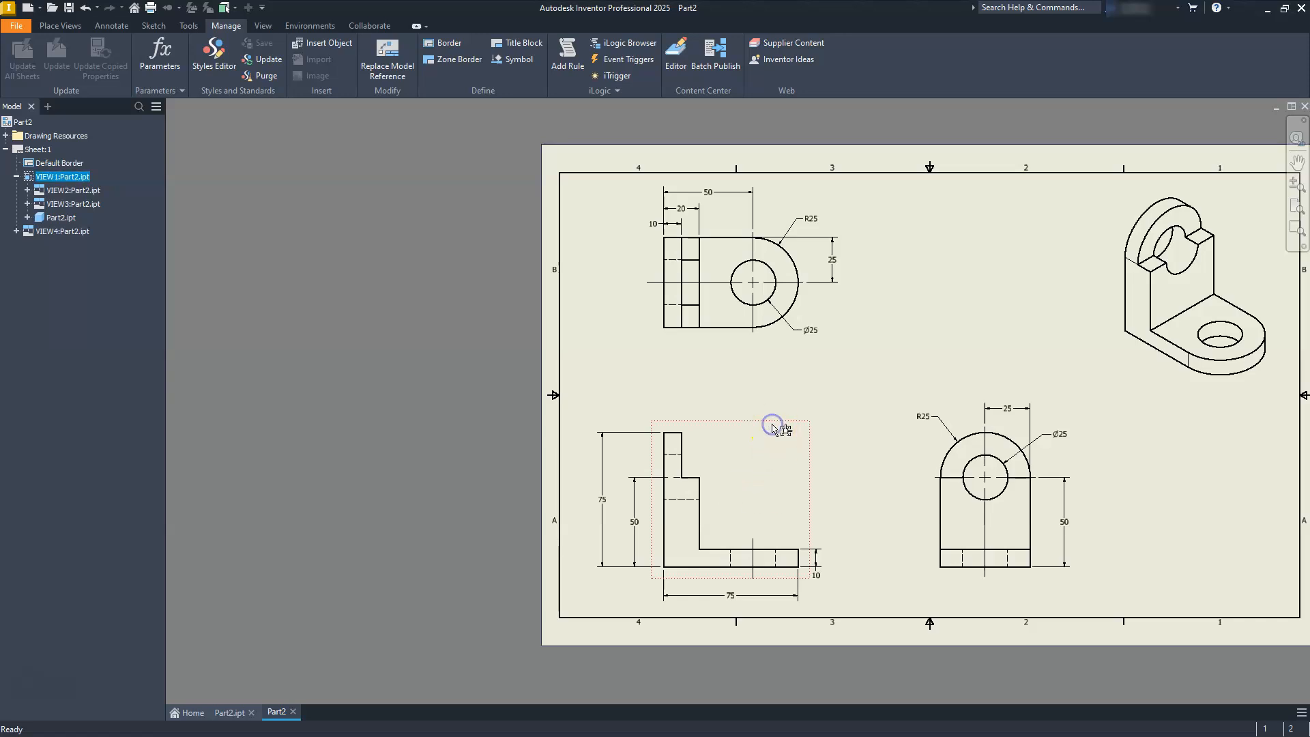
double_click(728, 436)
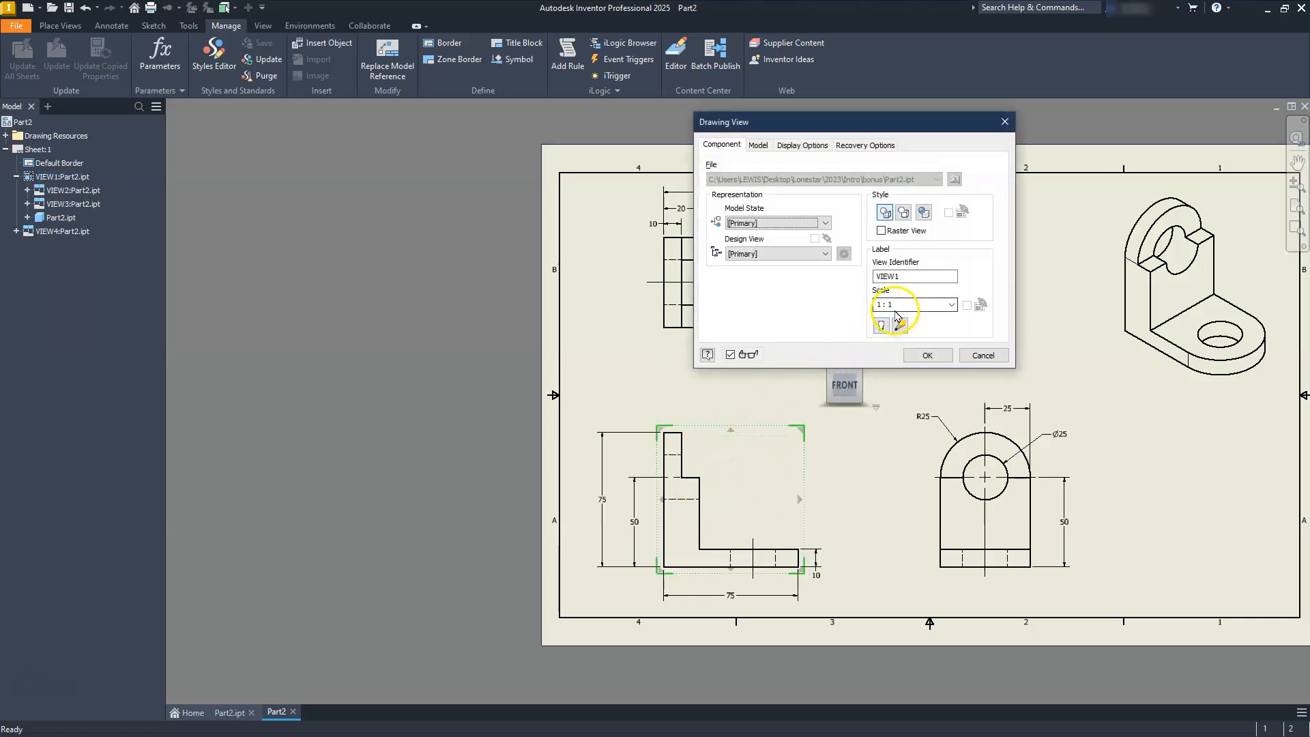
mouse_move(804, 426)
left_mouse_down()
mouse_move(857, 387)
mouse_move(821, 412)
left_mouse_up()
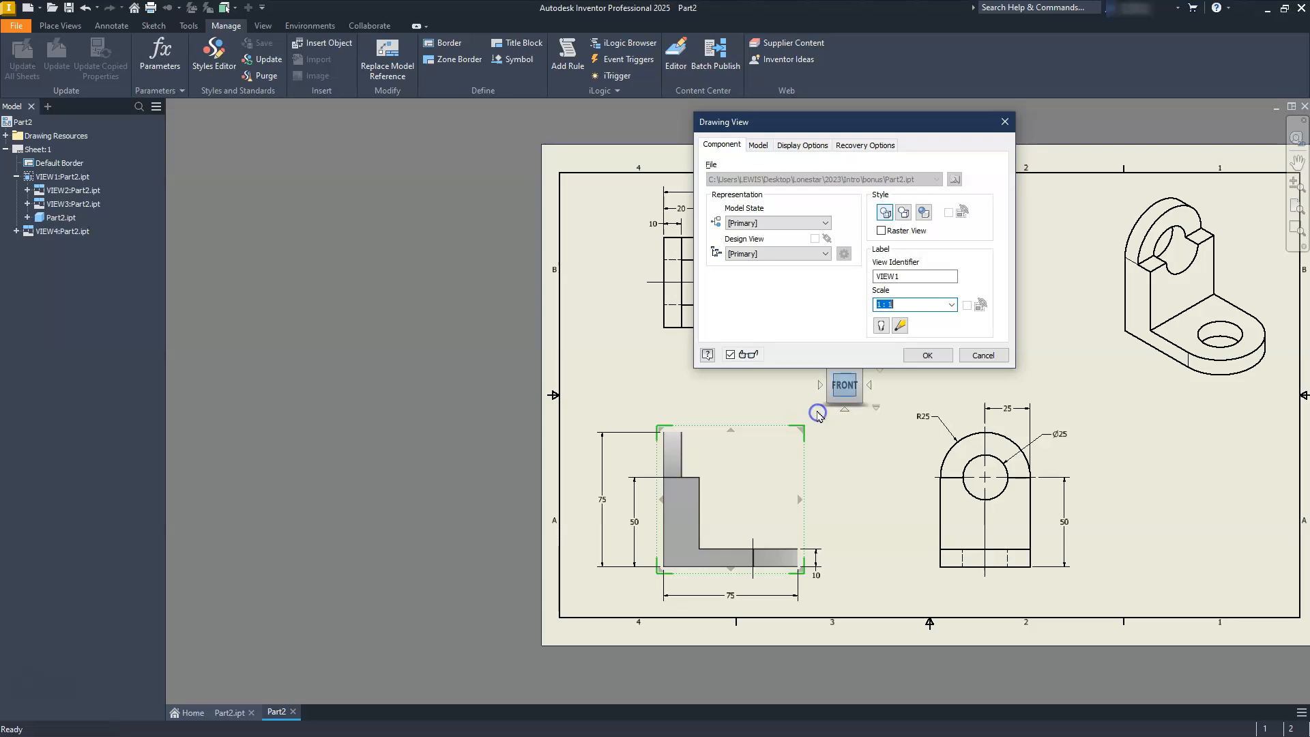
left_click_drag(899, 305, 861, 315)
type("1.5:")
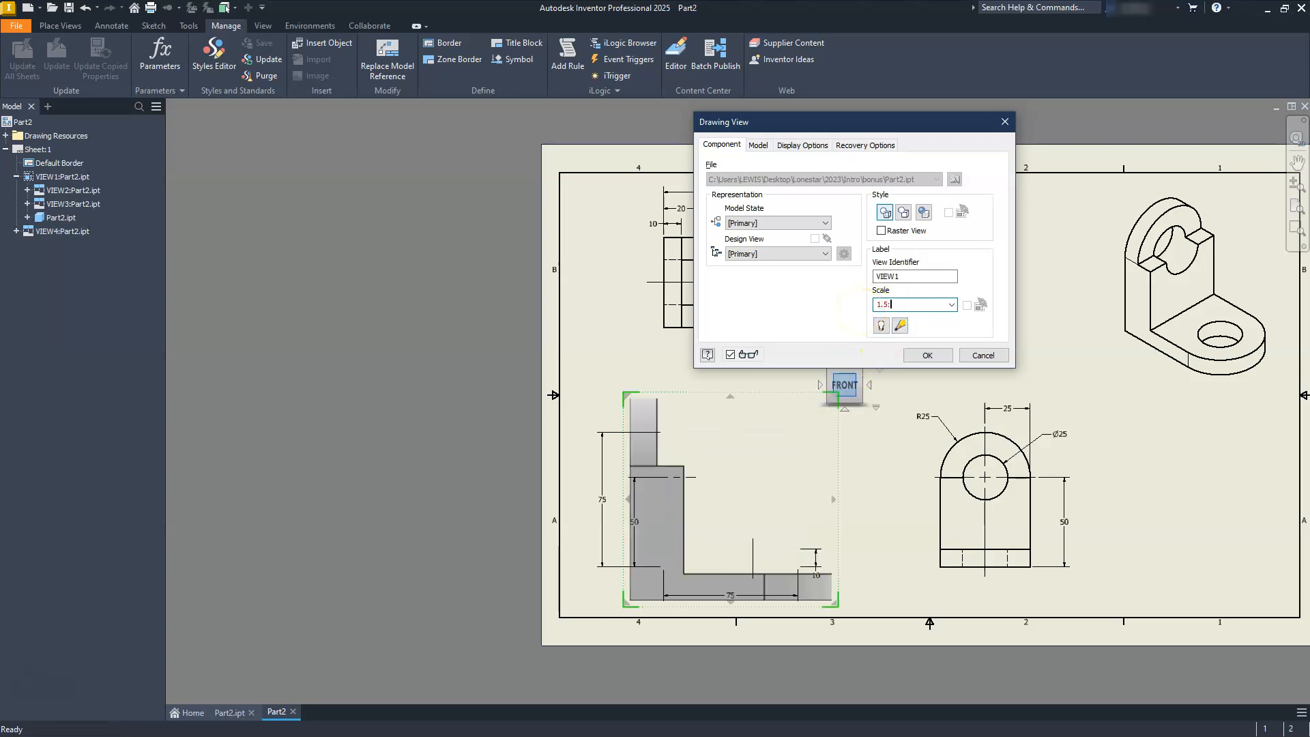
key("Return")
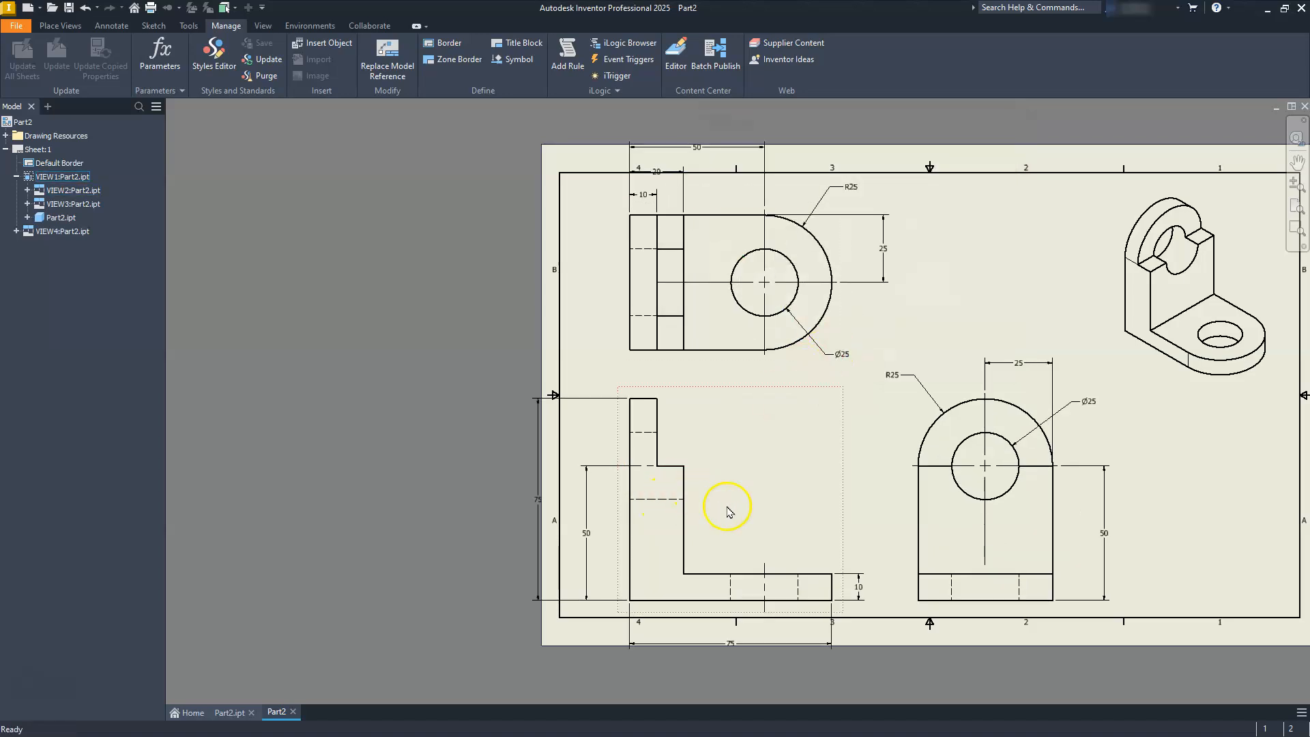
Shift the front view up and the top view down slightly, and pull the front view's left and lower dimensions inside the border.
left_click_drag(833, 487, 837, 470)
left_click_drag(618, 299, 618, 309)
left_click_drag(590, 517, 613, 517)
left_click_drag(539, 485, 581, 485)
left_click_drag(740, 627, 730, 601)
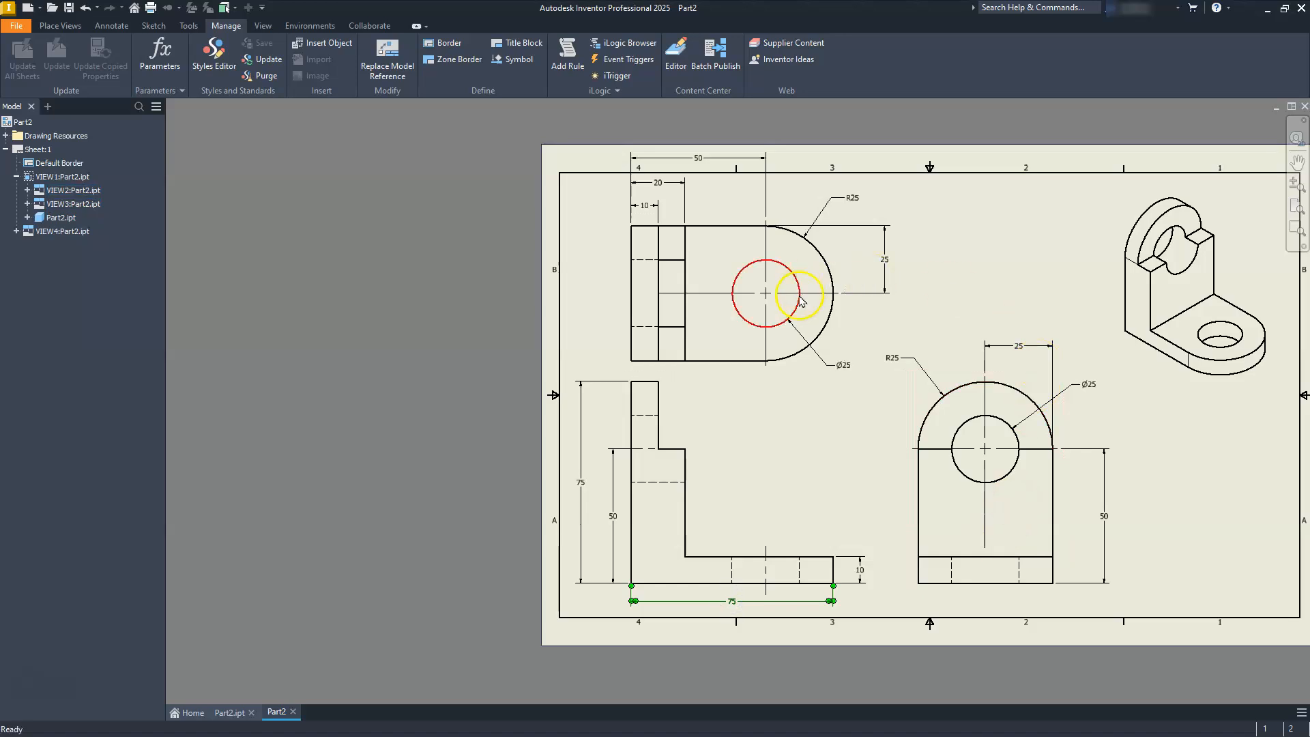
Move the top view's 10, 20 and 50 mm horizontal dimensions closer to the view, stacked inside the sheet border.
middle_click_drag(769, 293, 819, 430)
scroll(769, 301, "up", 5)
middle_click_drag(640, 396, 791, 369)
left_click_drag(666, 413, 668, 443)
left_click_drag(711, 330, 710, 393)
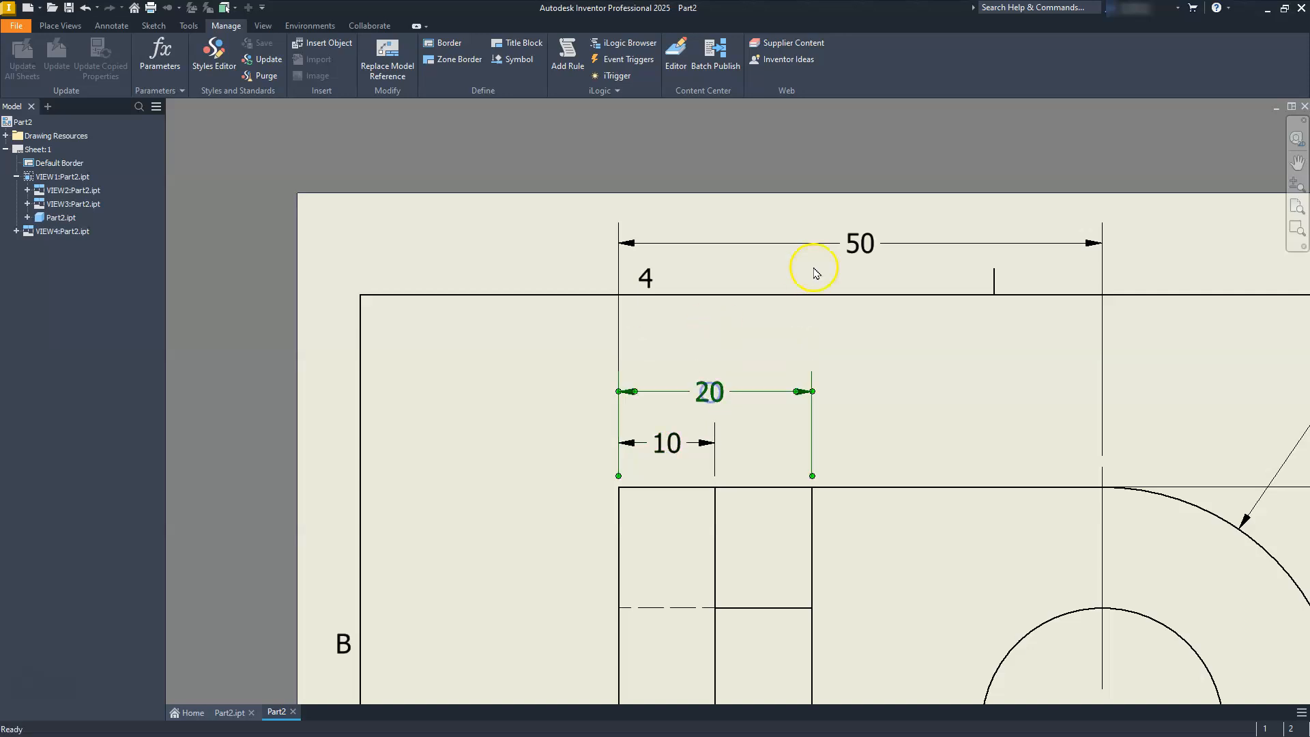
left_click_drag(868, 247, 857, 341)
Examine the rescaled views and repositioned dimensions across the whole sheet for fit and spacing.
scroll(693, 417, "down", 5)
mouse_move(789, 485)
middle_mouse_down()
mouse_move(774, 418)
mouse_move(764, 430)
mouse_move(721, 414)
middle_mouse_up()
scroll(753, 448, "up", 3)
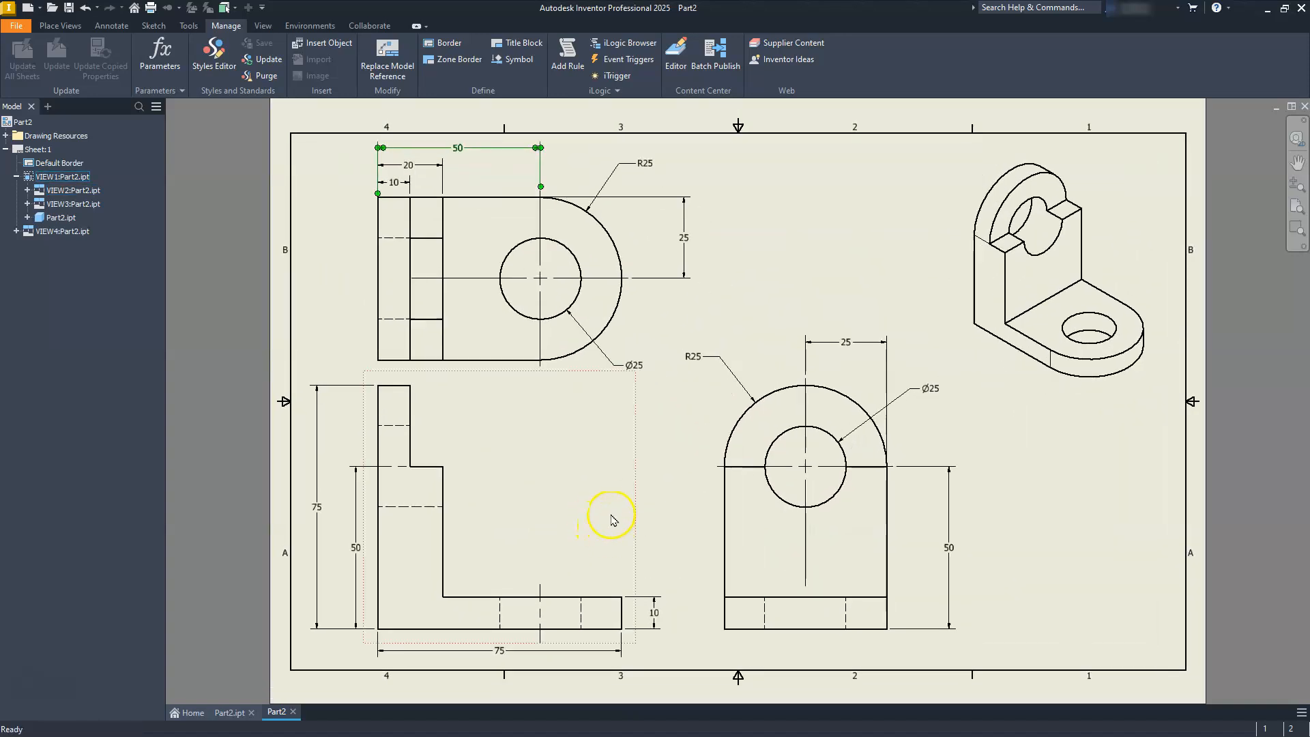
scroll(621, 505, "up", 3)
scroll(637, 503, "down", 5)
mouse_move(637, 503)
middle_mouse_down()
mouse_move(630, 520)
mouse_move(644, 492)
middle_mouse_up()
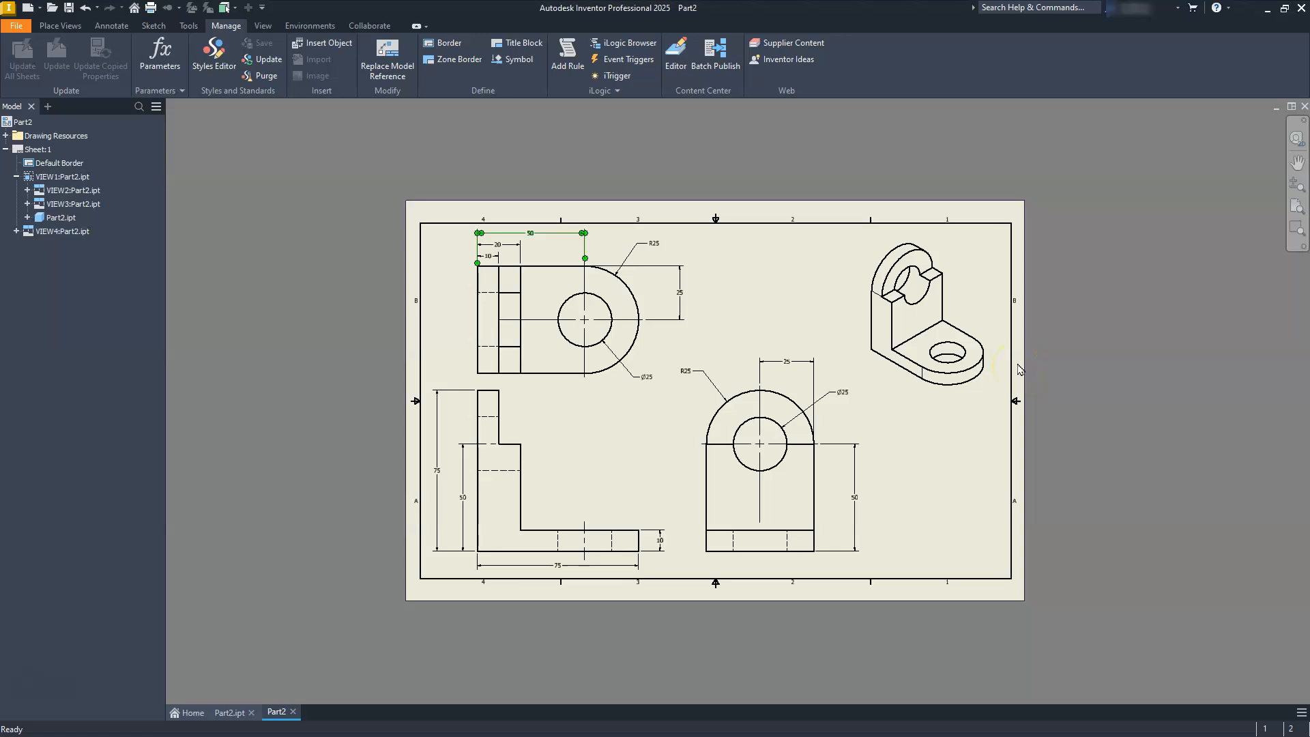
left_click(653, 426)
scroll(666, 430, "up", 4)
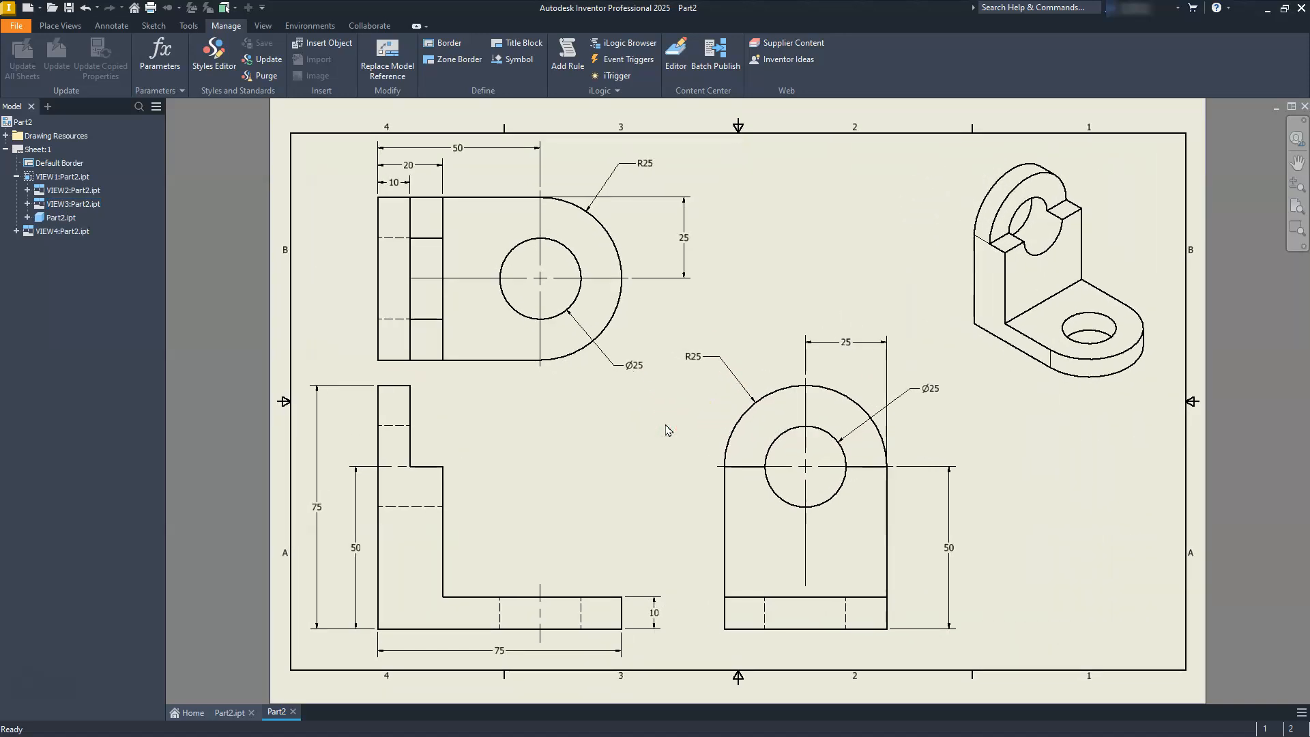